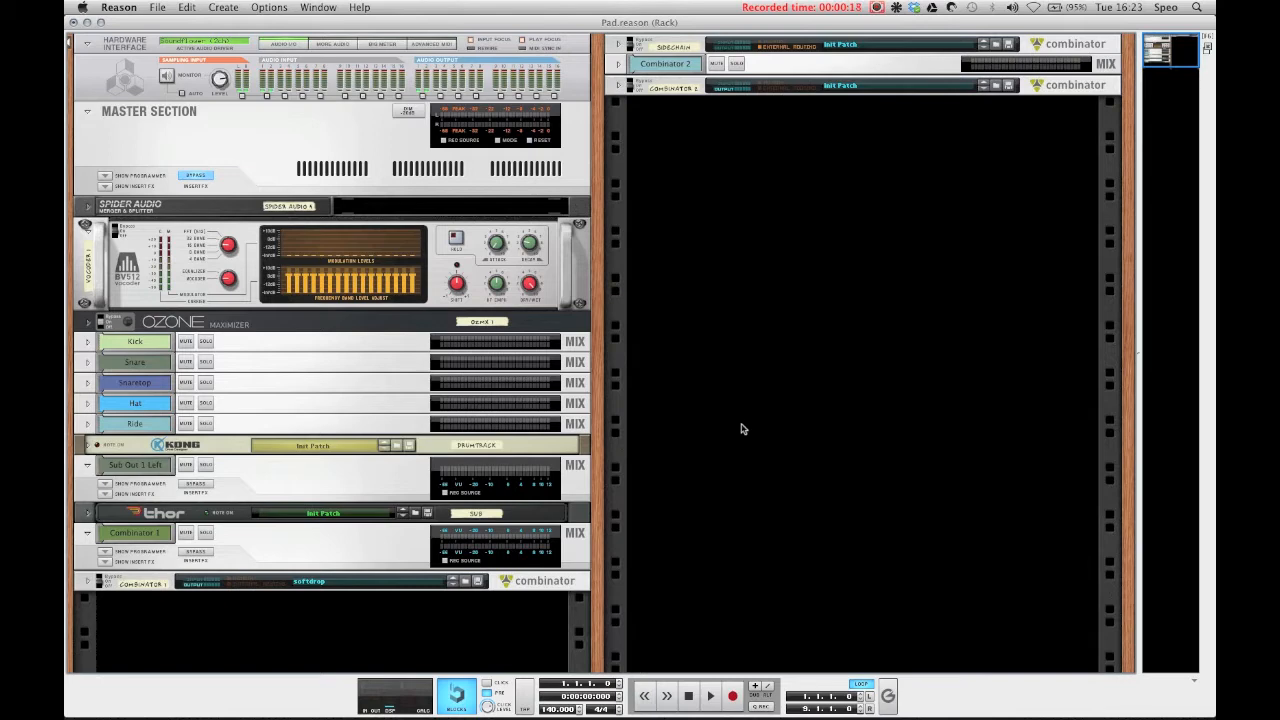
Play the existing track to preview its sound, and return playback to the start.
key("space")
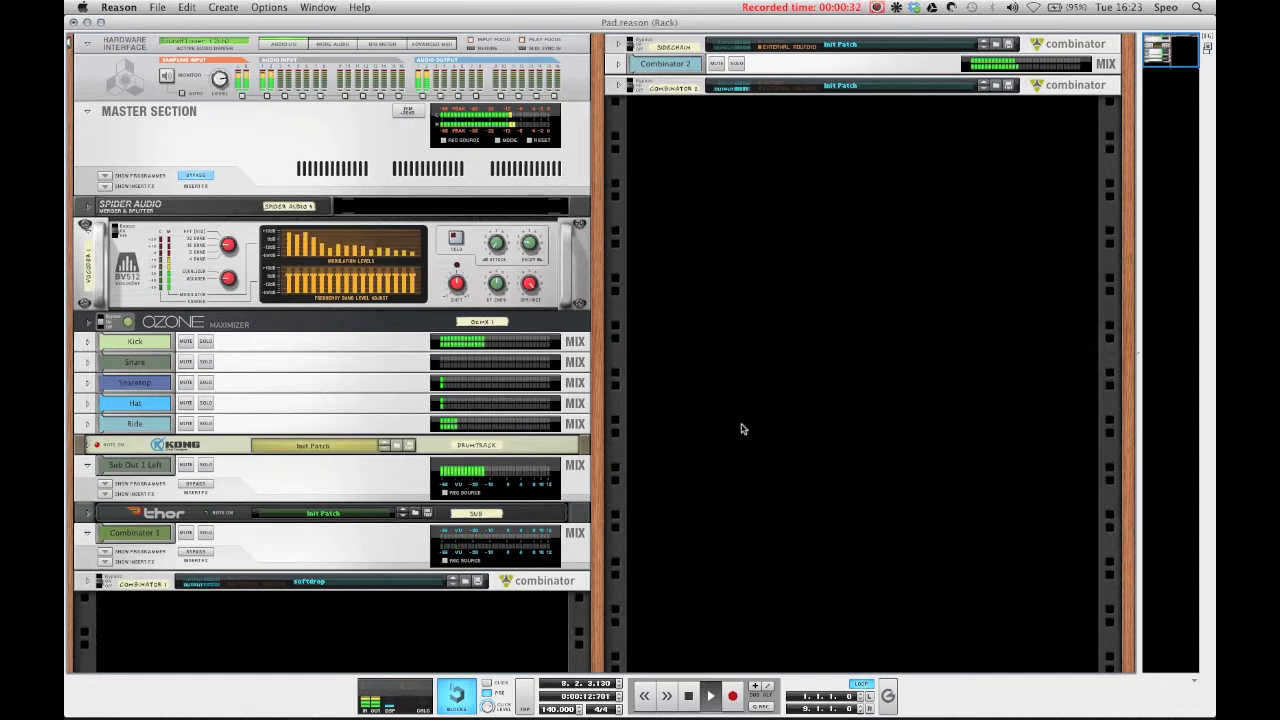
key("space")
key("shift+Return")
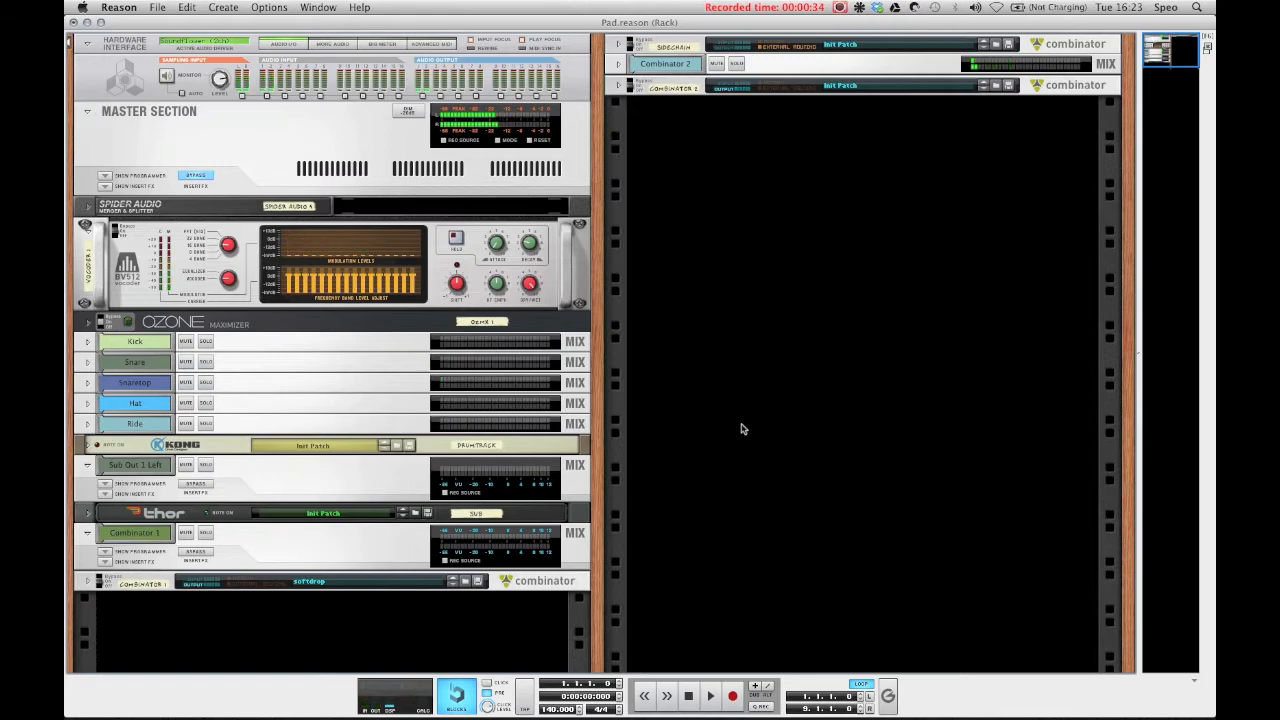
Create a Synapse Antidote Synthesizer with an oscillator 1 count of 12 and the phaser and reverb effects activated.
right_click(711, 247)
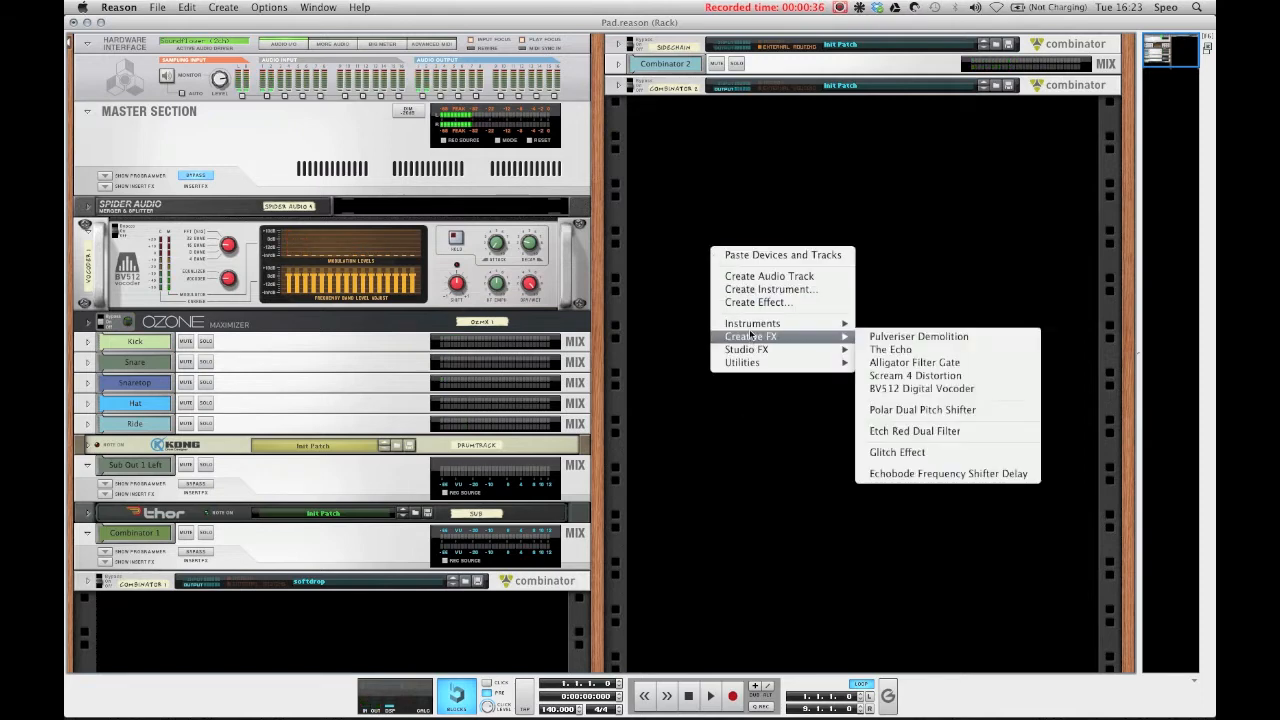
mouse_move(752, 326)
left_click(976, 487)
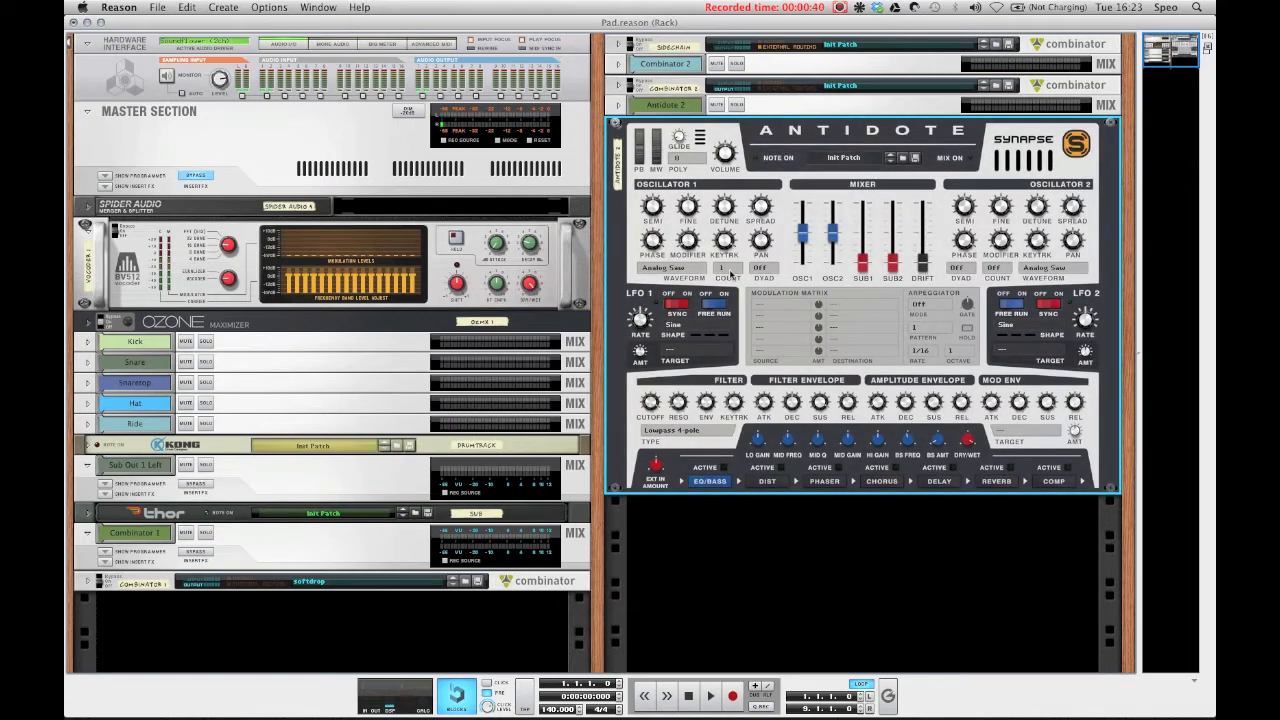
left_click(725, 268)
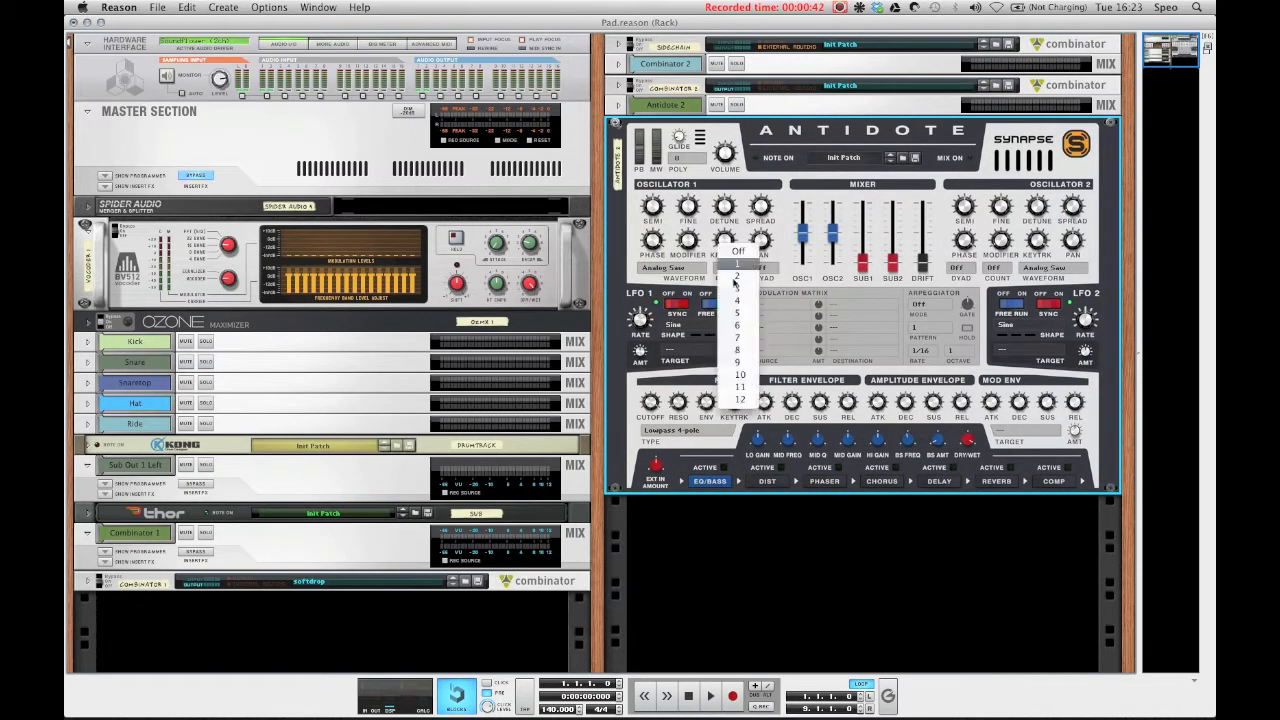
left_click(738, 404)
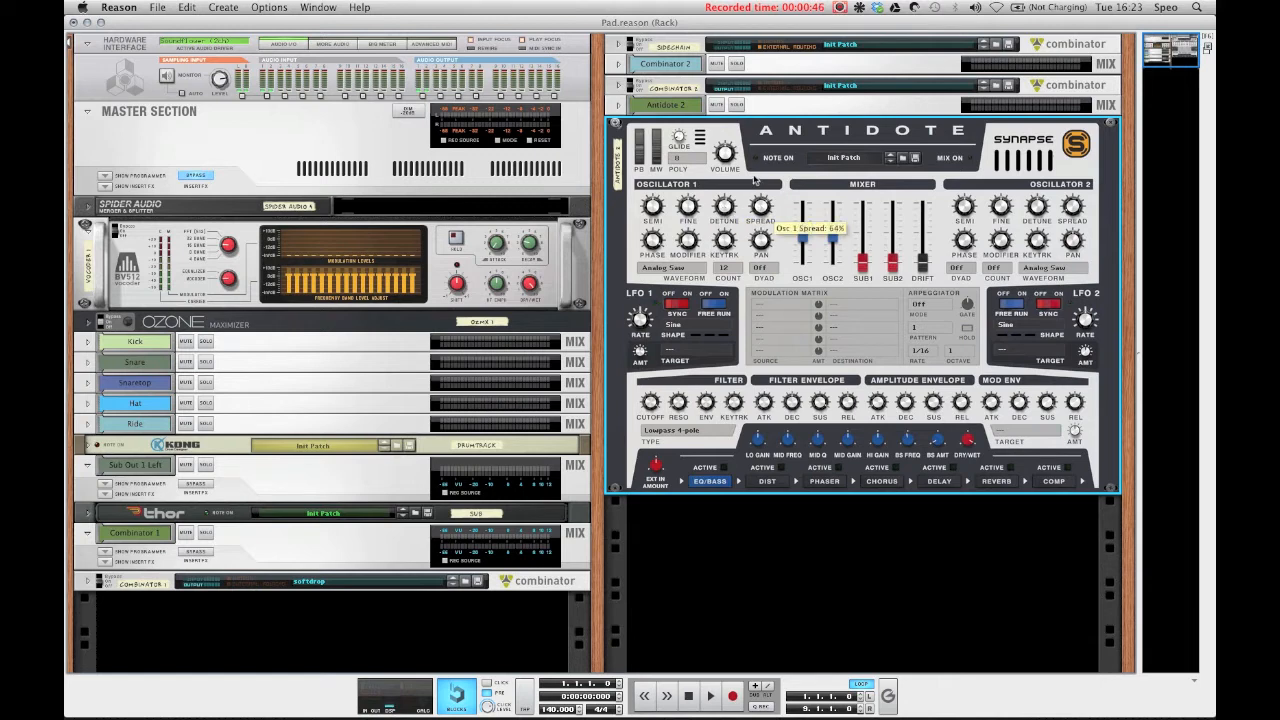
left_click(838, 467)
left_click(1010, 467)
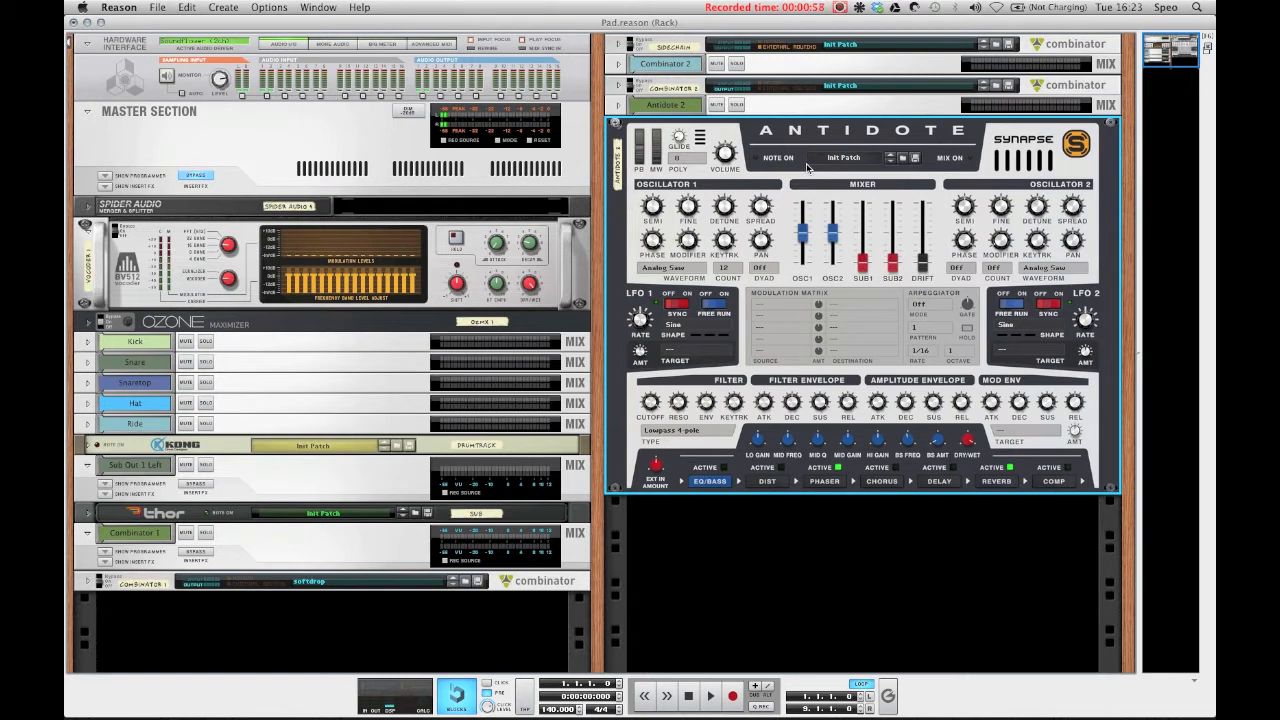
Delete the Antidote synthesizer and its leftover mix channel from the rack.
key("Delete")
key("Return")
left_click(780, 109)
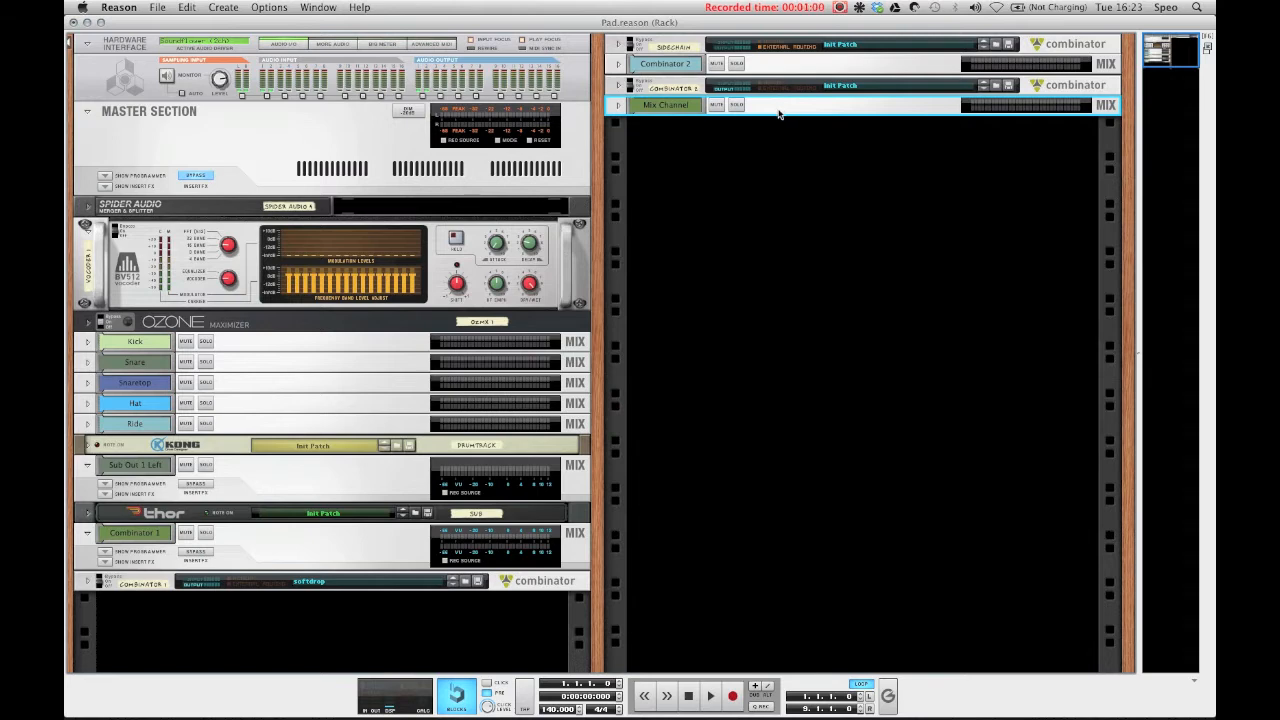
key("Delete")
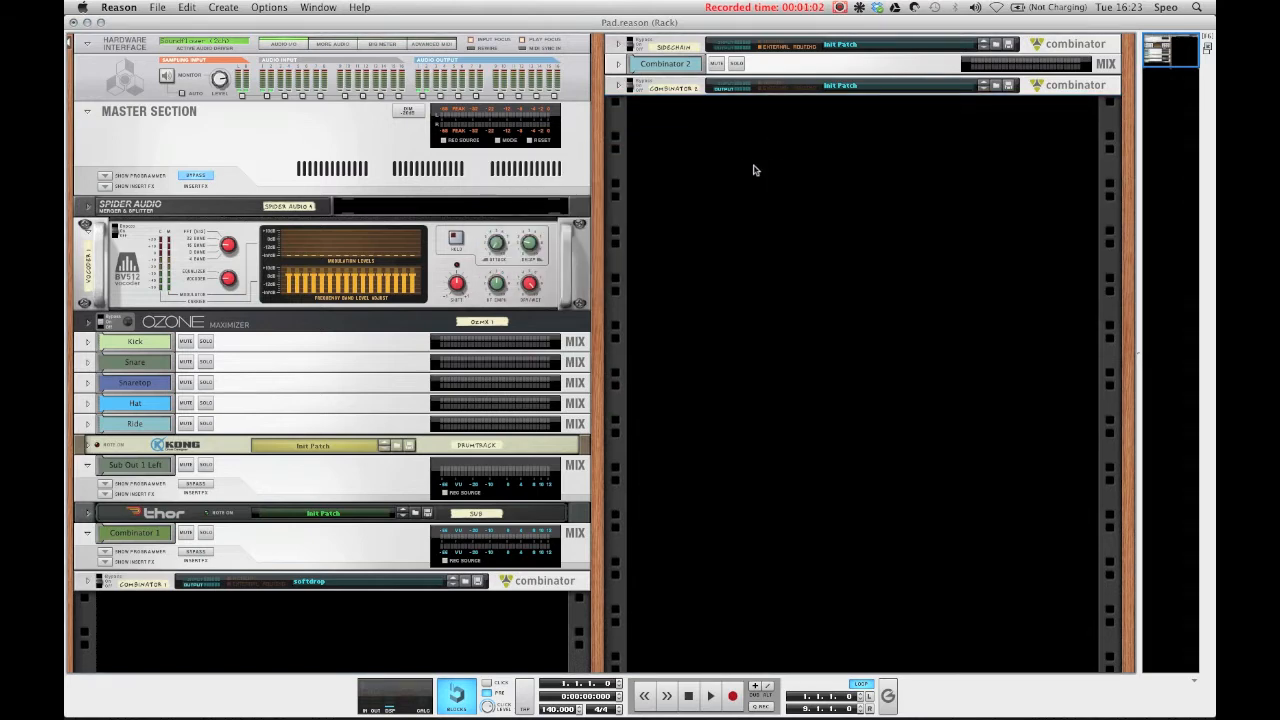
Add a UN-16 Unison to the empty rack space, and delete it again.
right_click(711, 150)
mouse_move(770, 252)
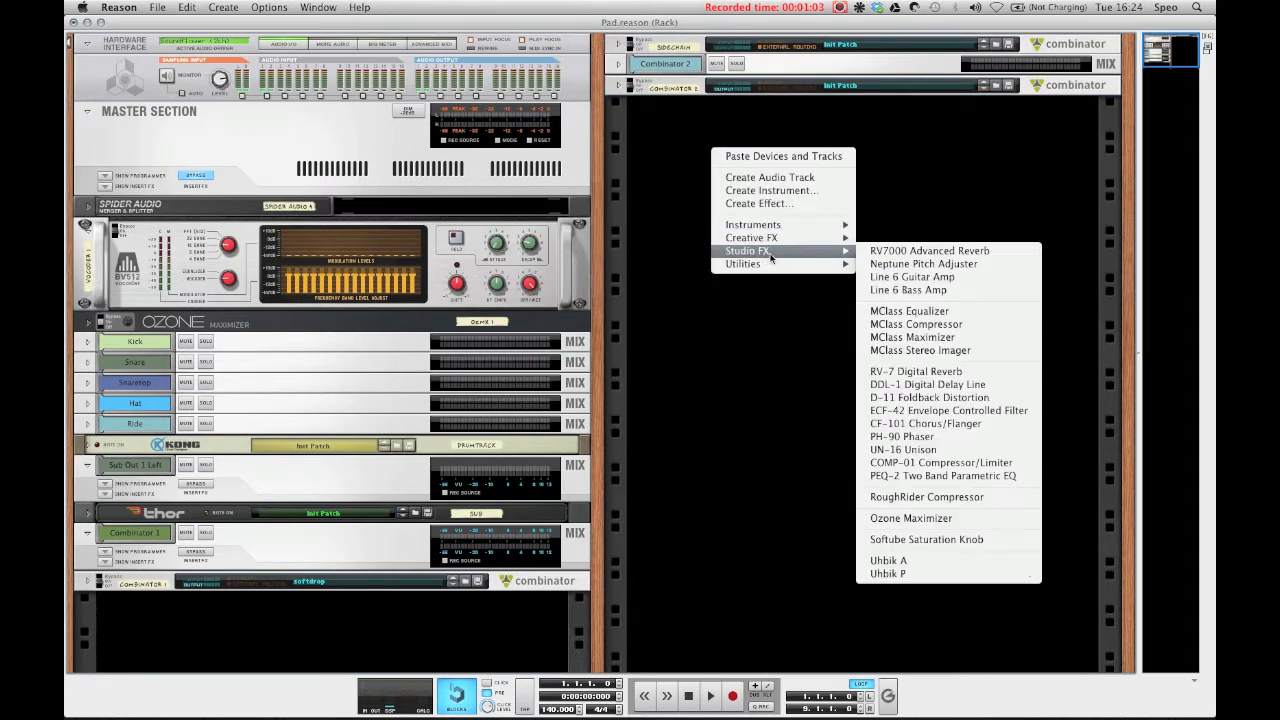
left_click(975, 449)
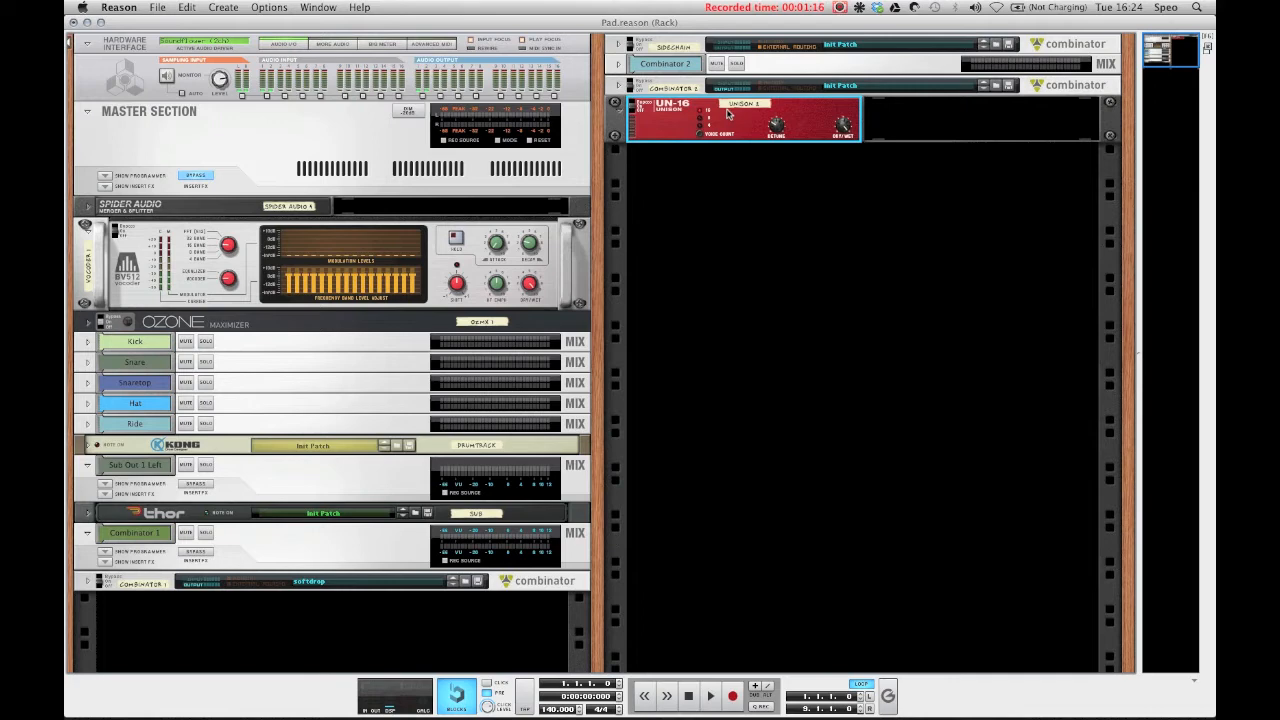
key("Delete")
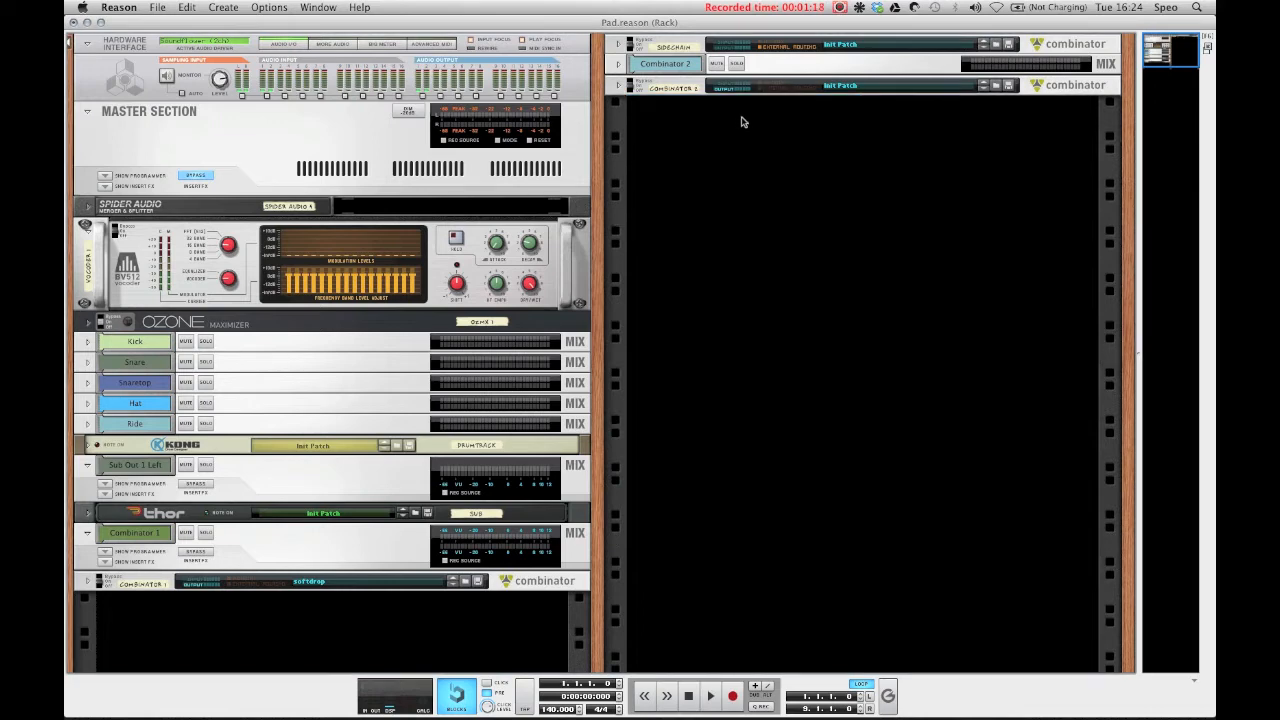
Create a Thor Polysonic Synthesizer with its programmer shown, and adjust oscillator 1's octave.
right_click(752, 140)
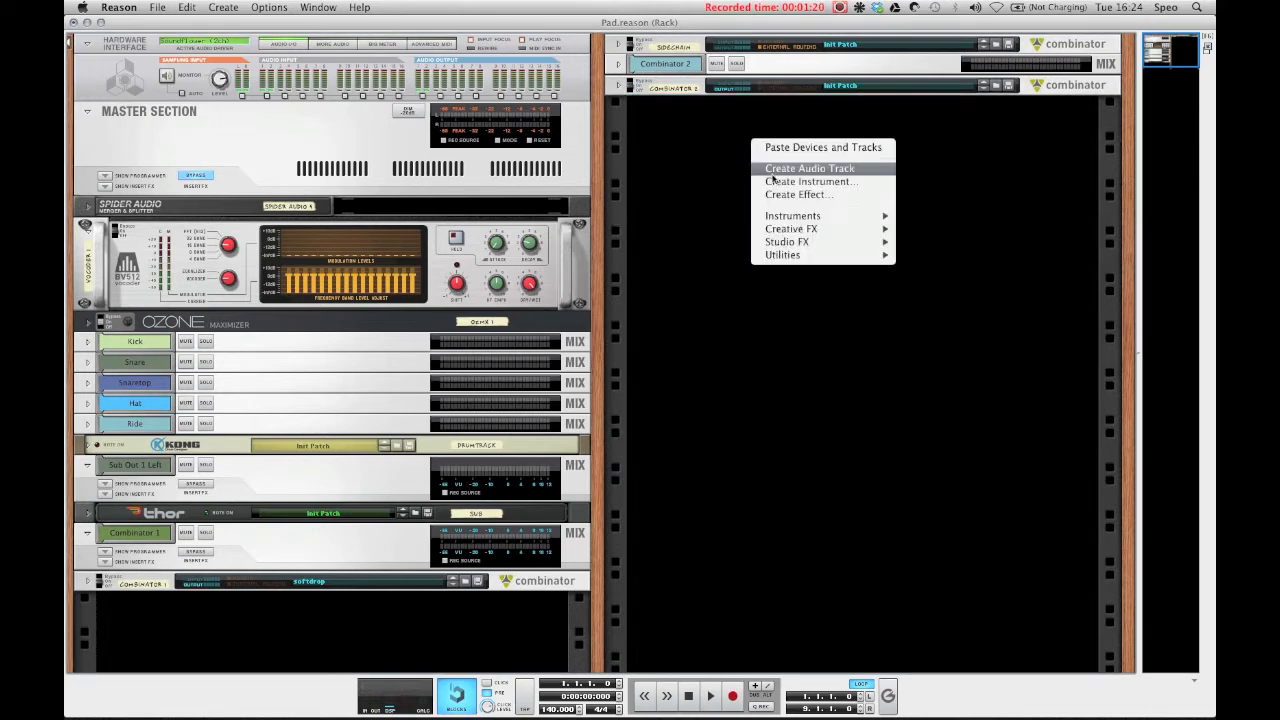
mouse_move(795, 216)
left_click(965, 250)
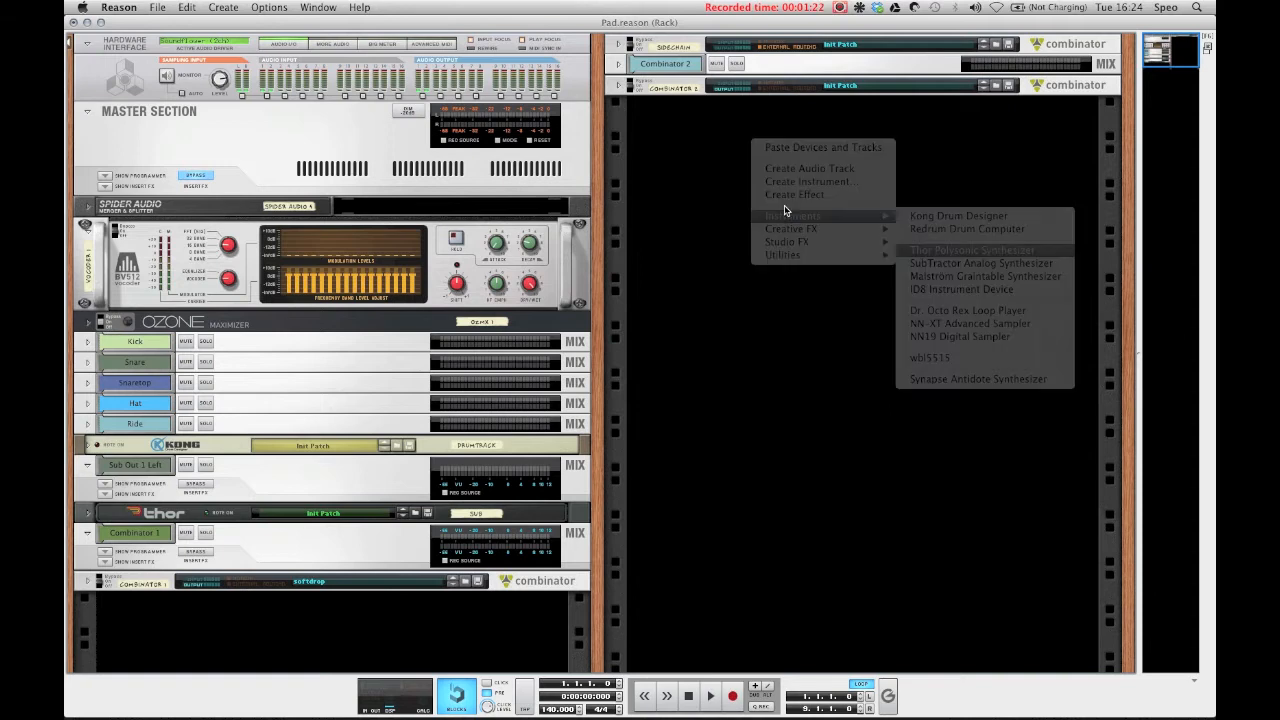
left_click(688, 198)
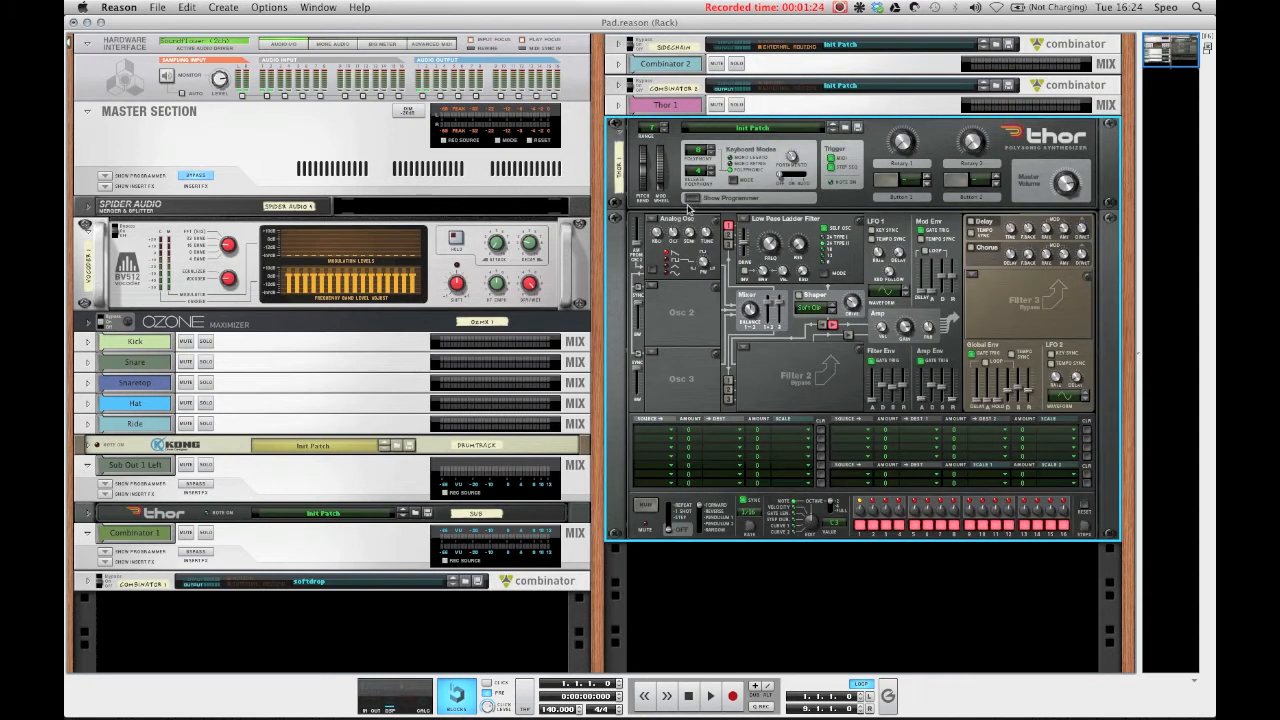
left_click_drag(673, 234, 671, 231)
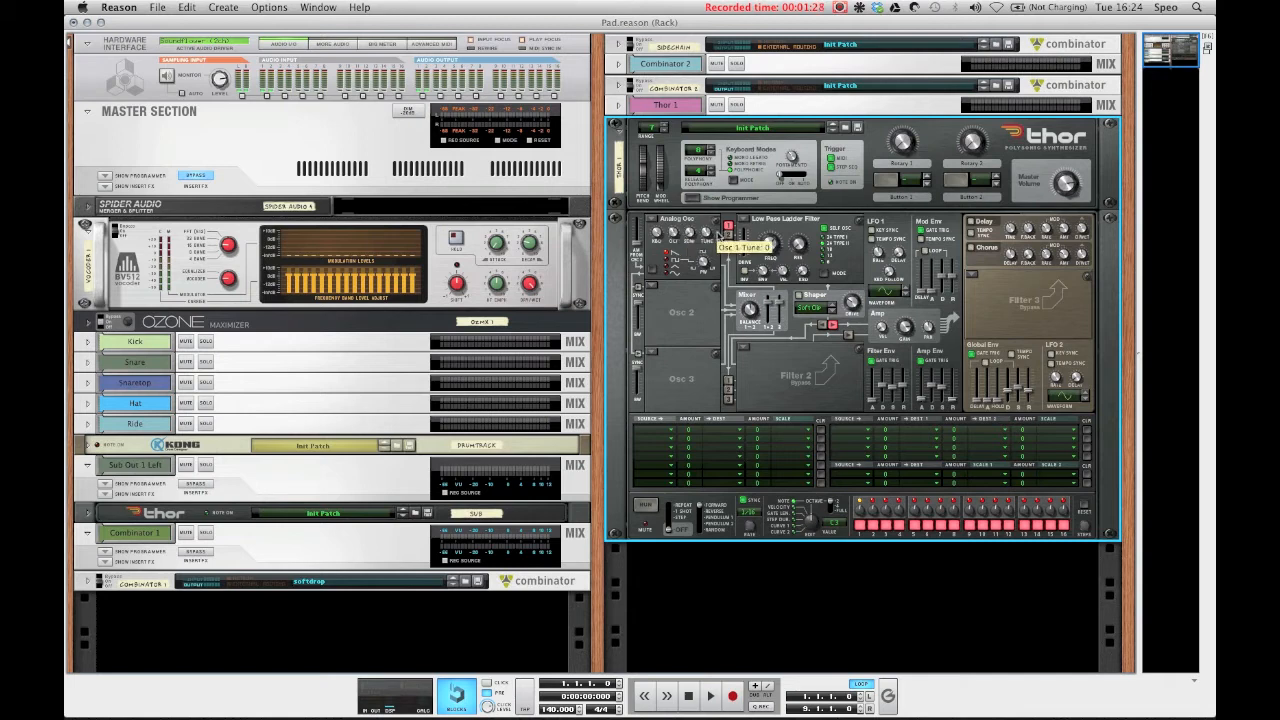
Load an Analog Osc into Thor's oscillator 2 slot and a Noise Osc into its oscillator 3 slot.
left_click(657, 288)
left_click(673, 213)
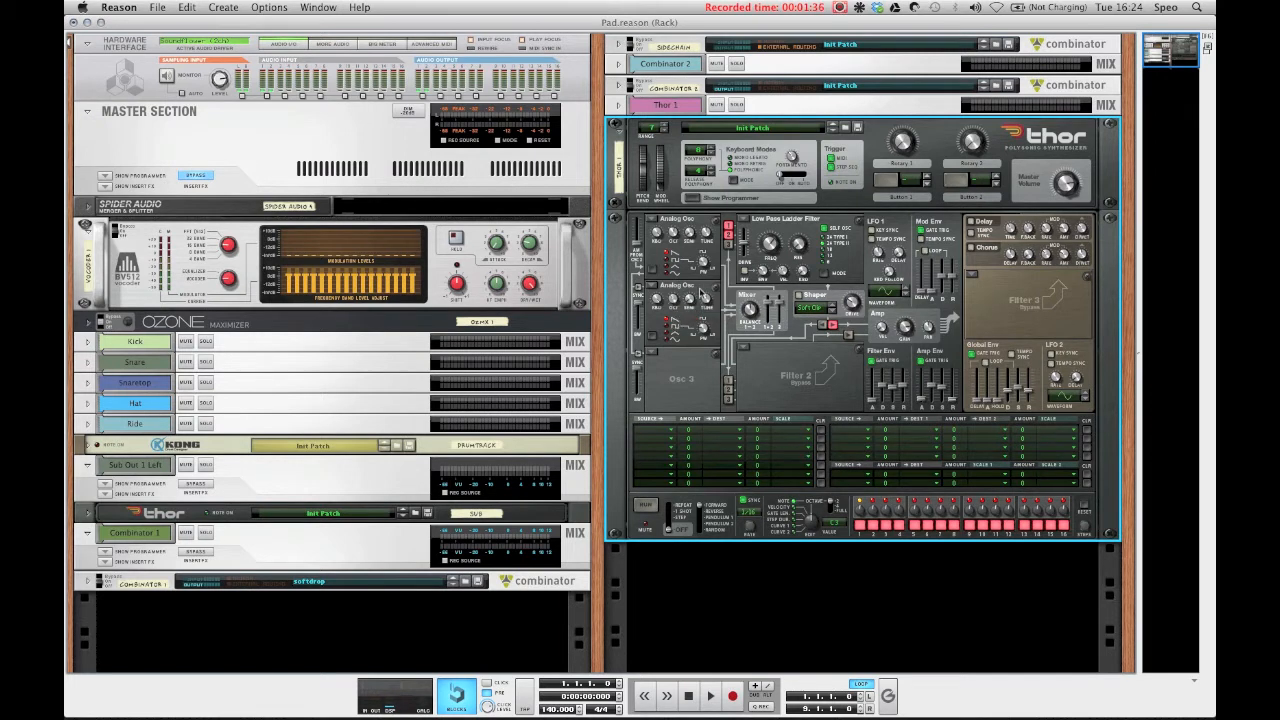
left_click(651, 353)
left_click(671, 352)
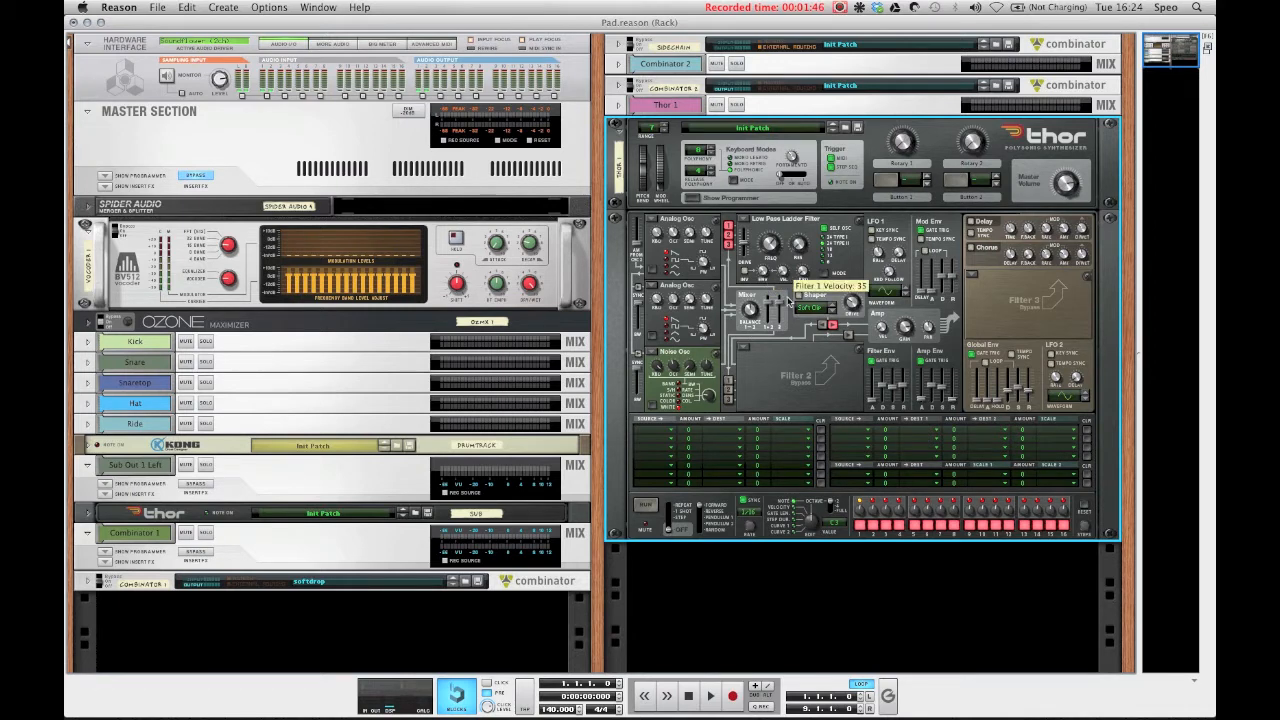
Adjust the Low Pass Ladder Filter's frequency and set the amp envelope to 697 ms attack and 464 ms release.
left_click_drag(770, 243, 768, 229)
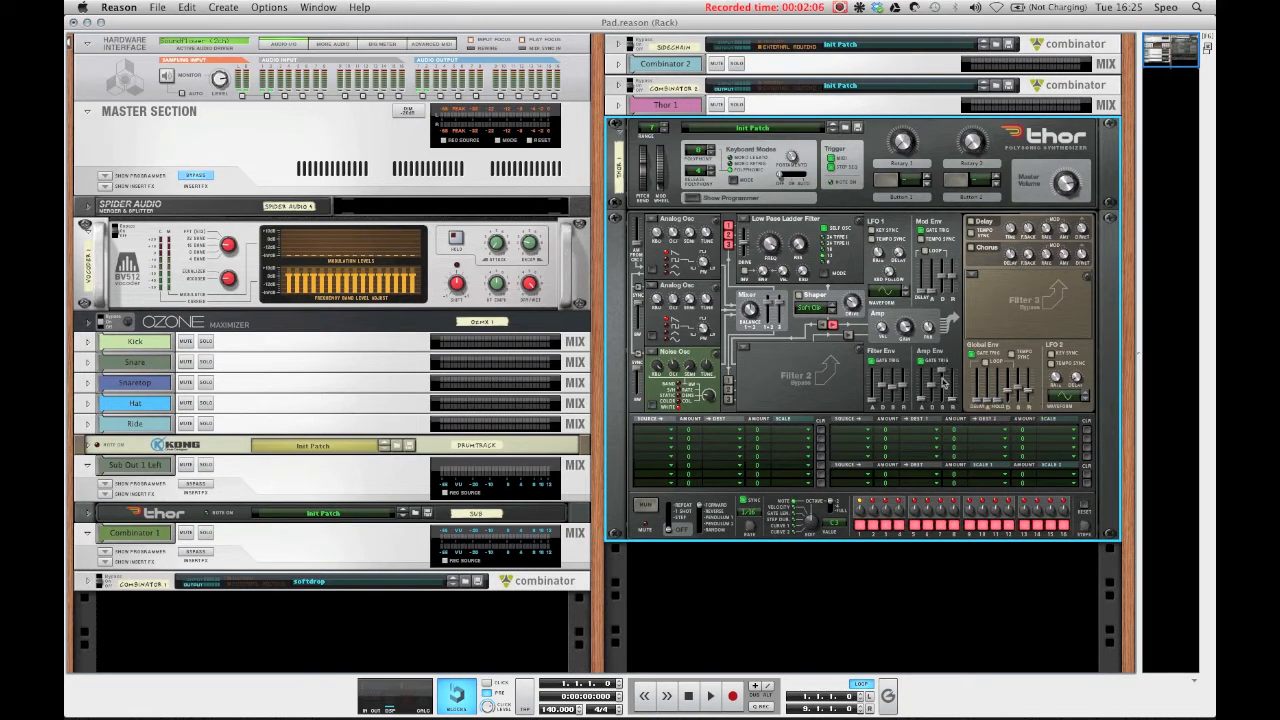
left_click_drag(922, 398, 923, 386)
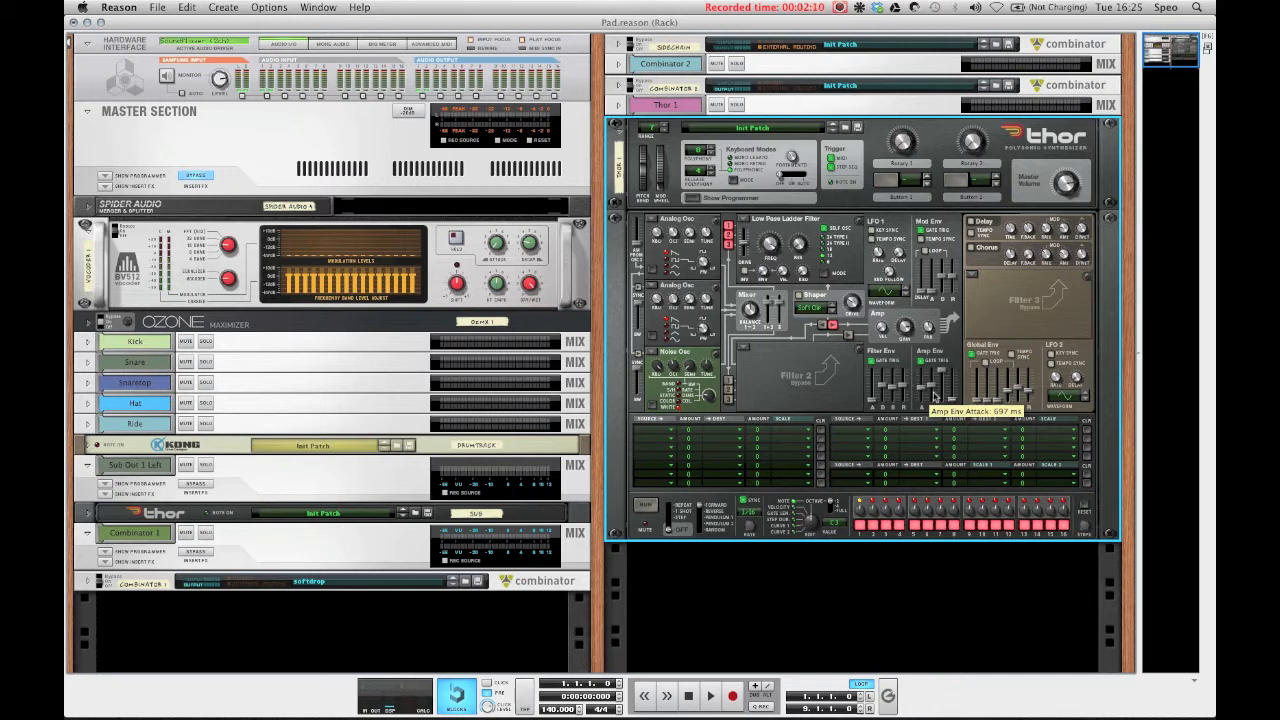
left_click_drag(953, 401, 953, 398)
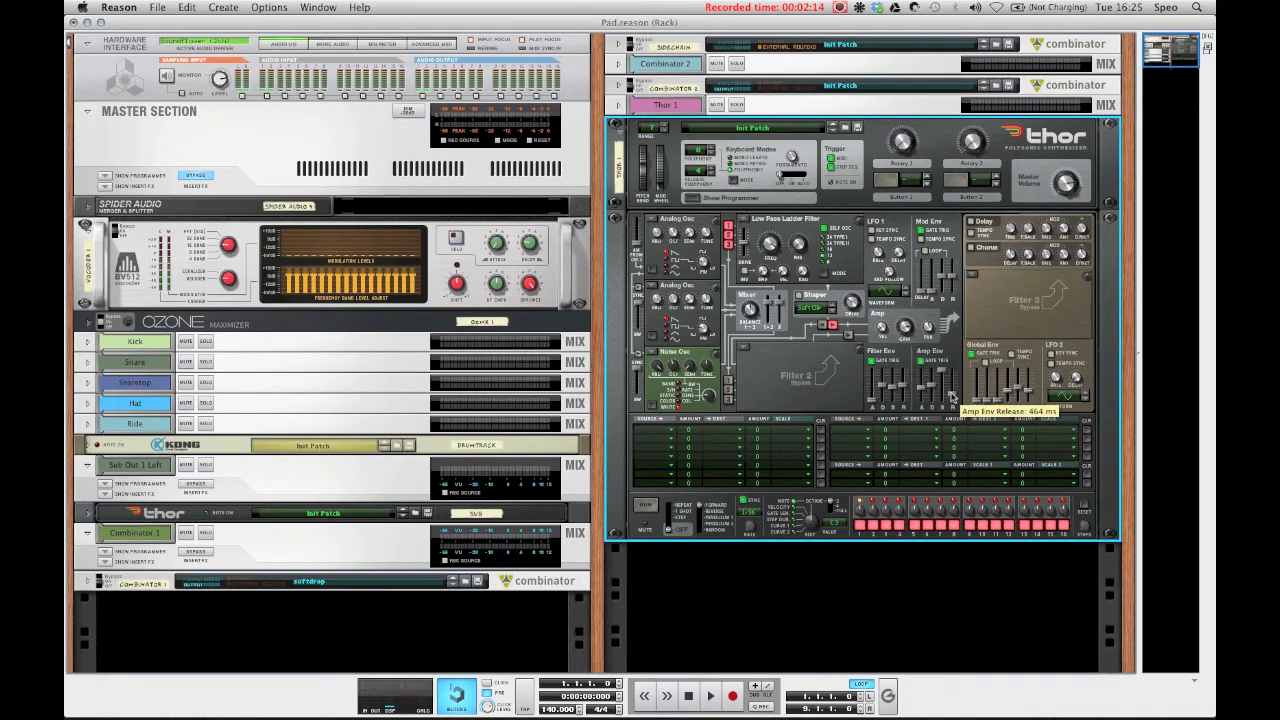
Add a UN-16 Unison effect to the new Thor synthesizer.
scroll(763, 370, "down", 1)
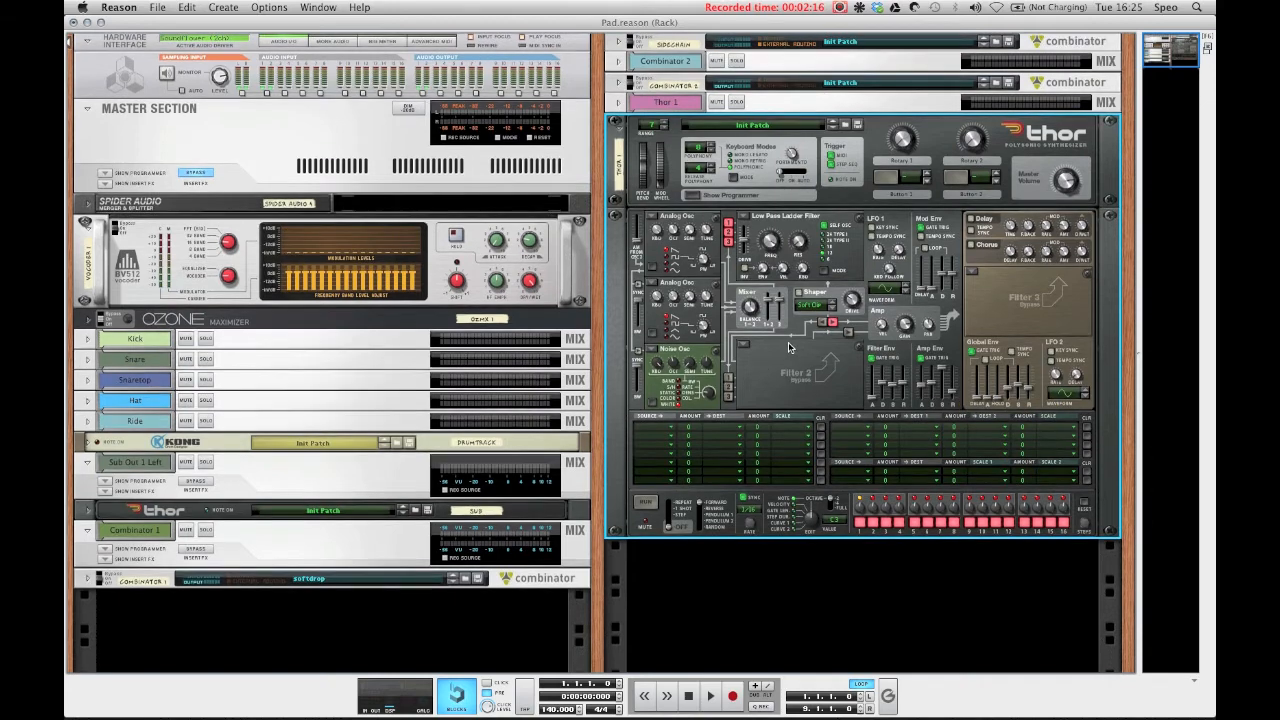
right_click(796, 331)
mouse_move(829, 430)
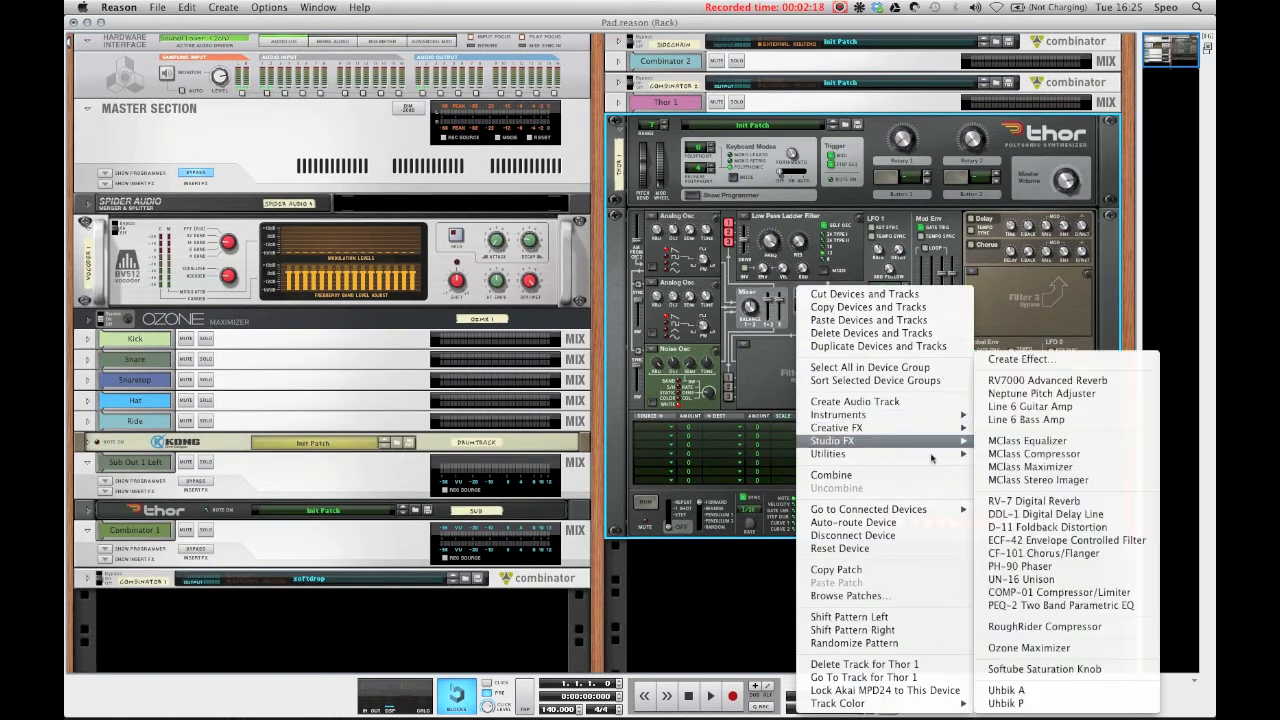
left_click(1051, 585)
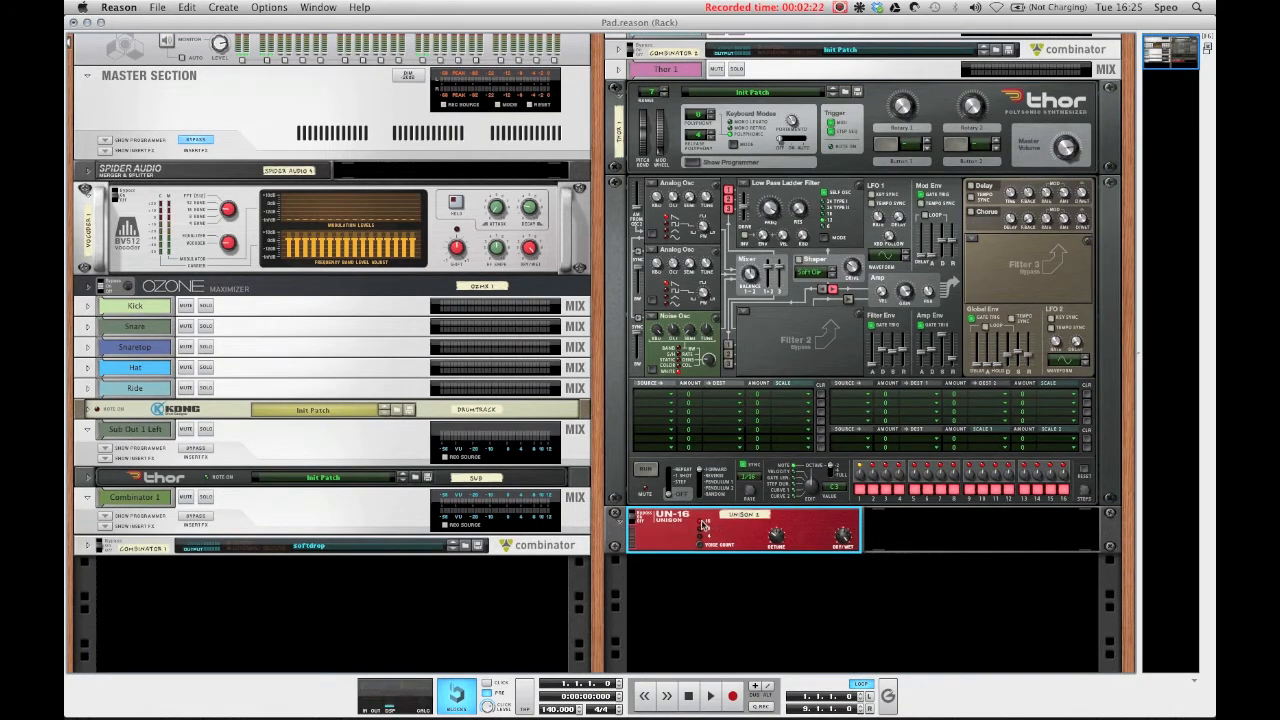
mouse_move(781, 537)
Lower the level of the noise oscillator (Osc 3) in Thor's mixer.
left_click(780, 270)
left_click_drag(779, 270, 781, 276)
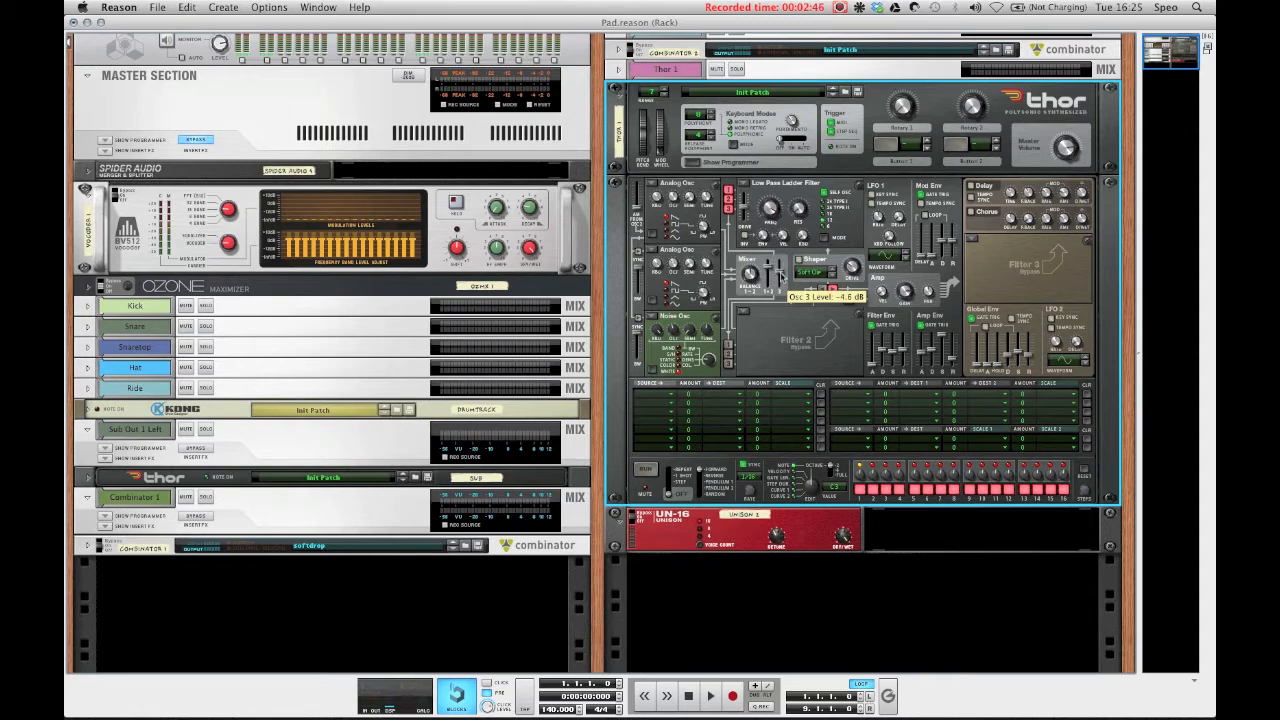
left_click_drag(781, 276, 781, 277)
left_click_drag(781, 275, 781, 276)
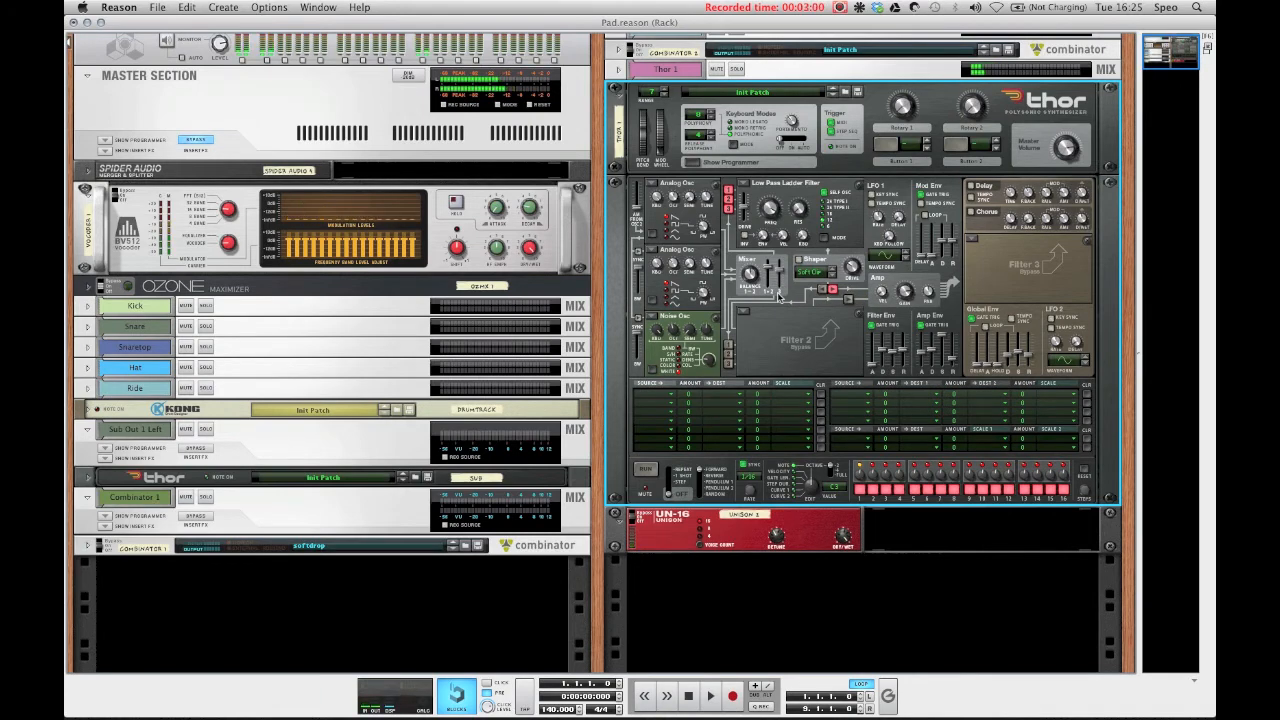
Add an MClass Equalizer after the UN-16 and boost its high shelf at 7.295 kHz.
scroll(680, 545, "down", 1)
right_click(730, 507)
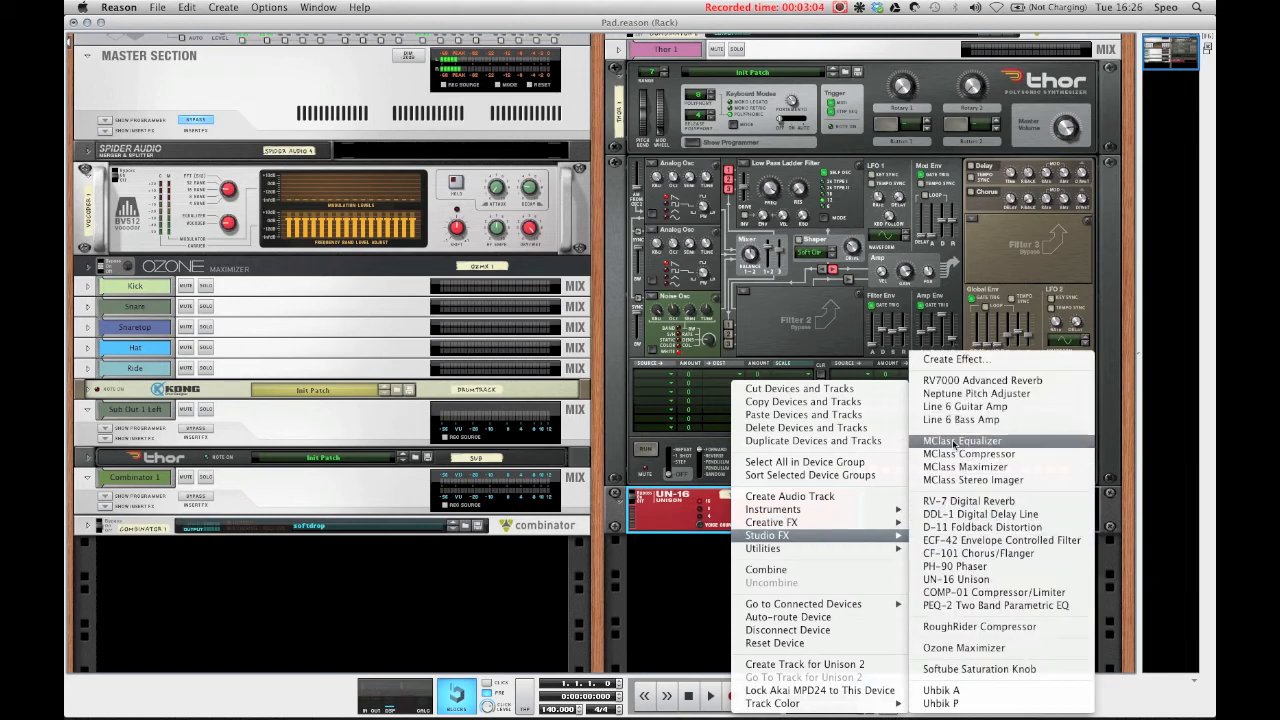
left_click(955, 441)
left_click(1056, 448)
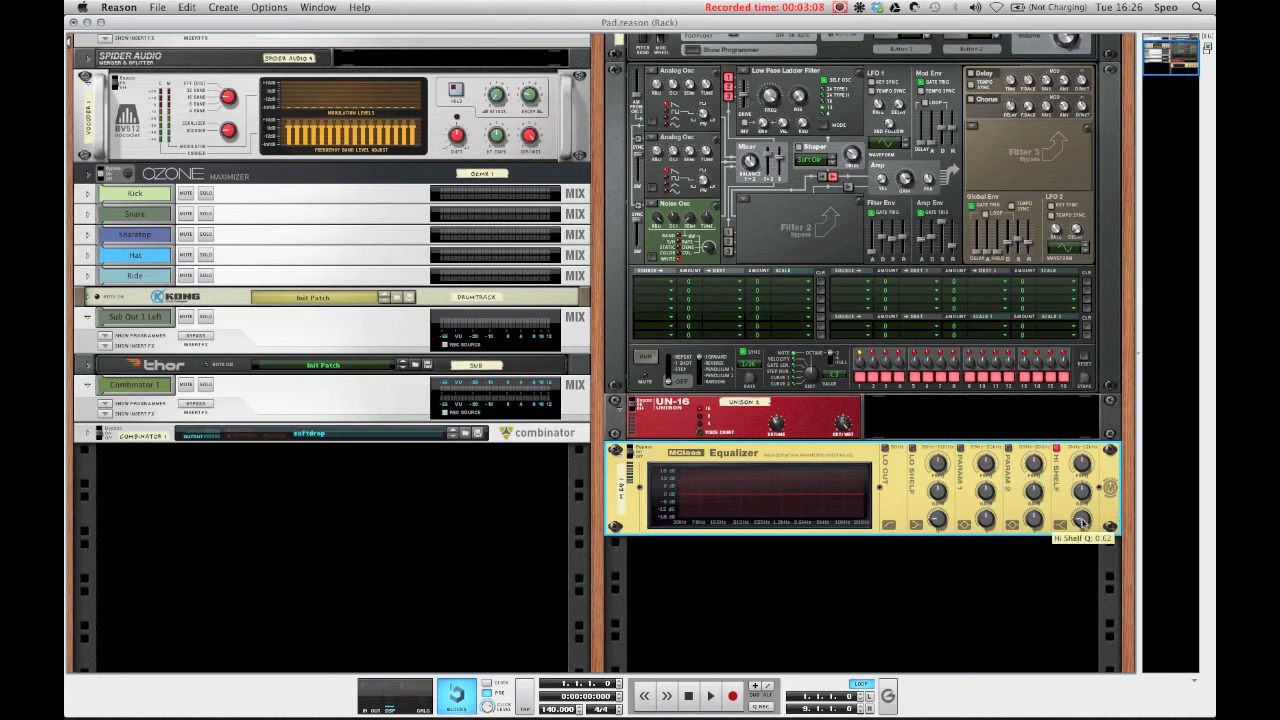
left_click_drag(1084, 489, 1083, 487)
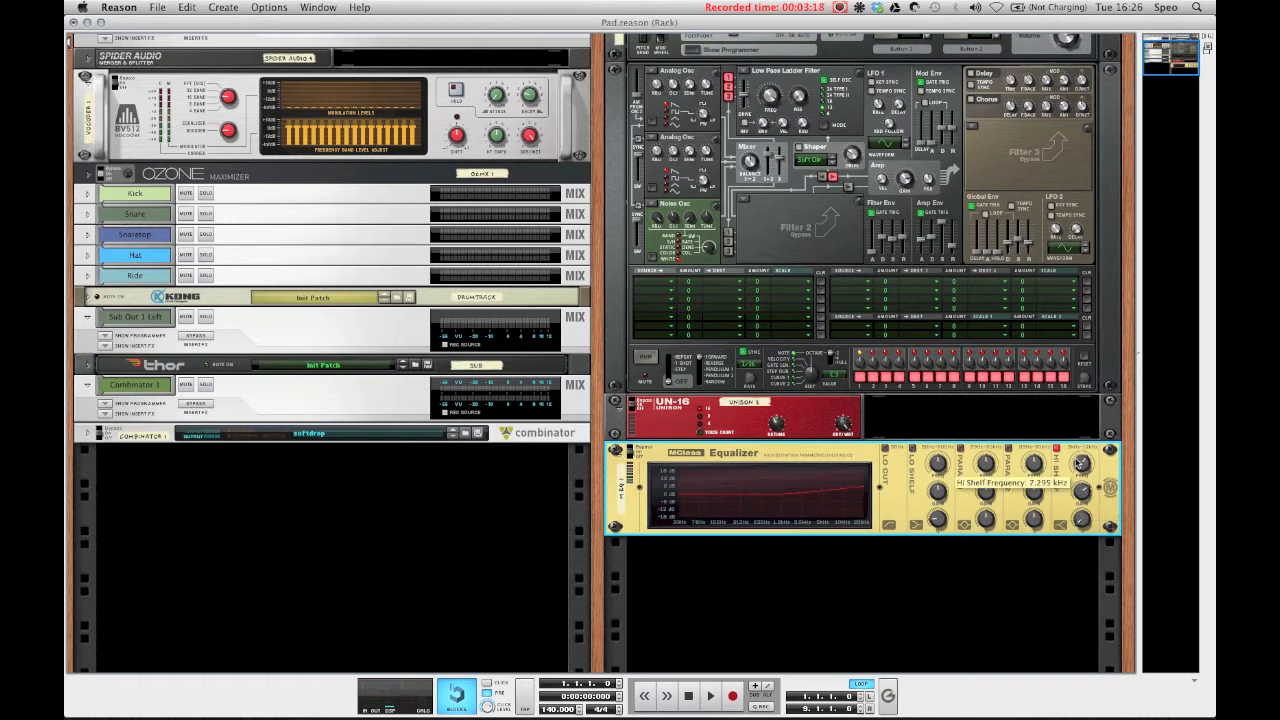
Boost the equalizer's low shelf and cut the deep lows with Parametric 1 at 39.1 Hz and a Q of 6.1.
left_click(911, 448)
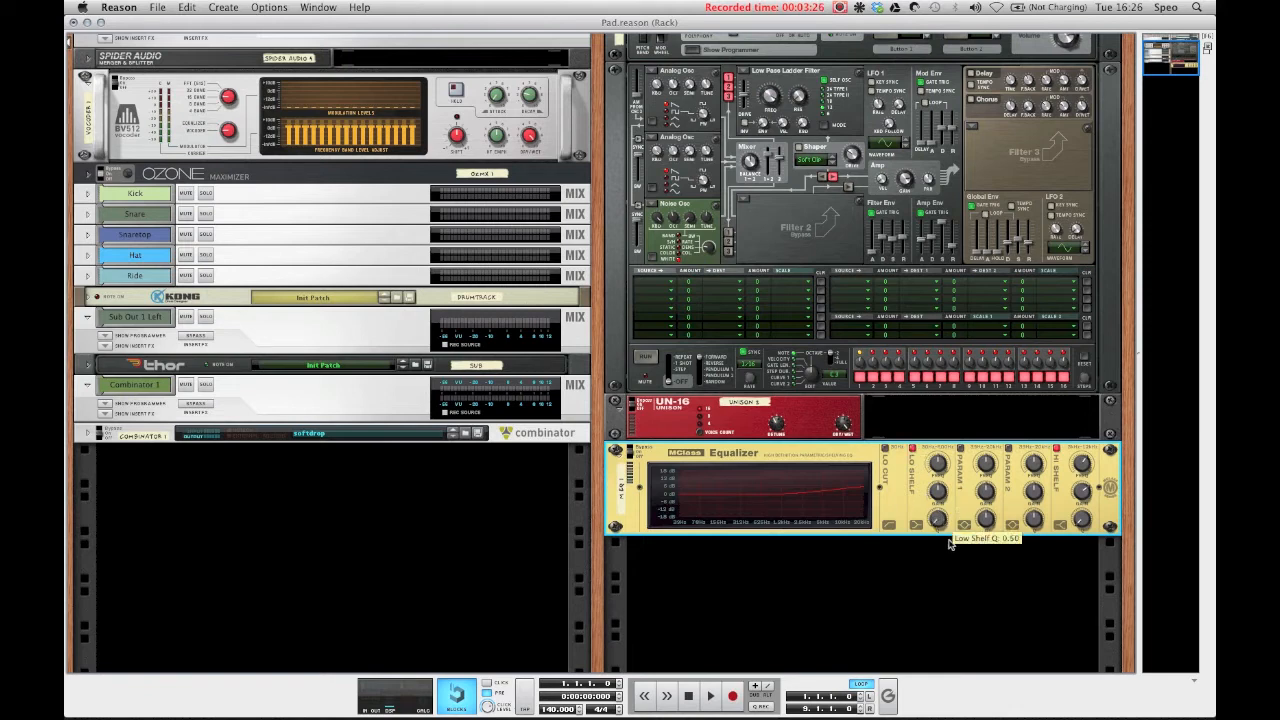
left_click_drag(940, 499, 934, 487)
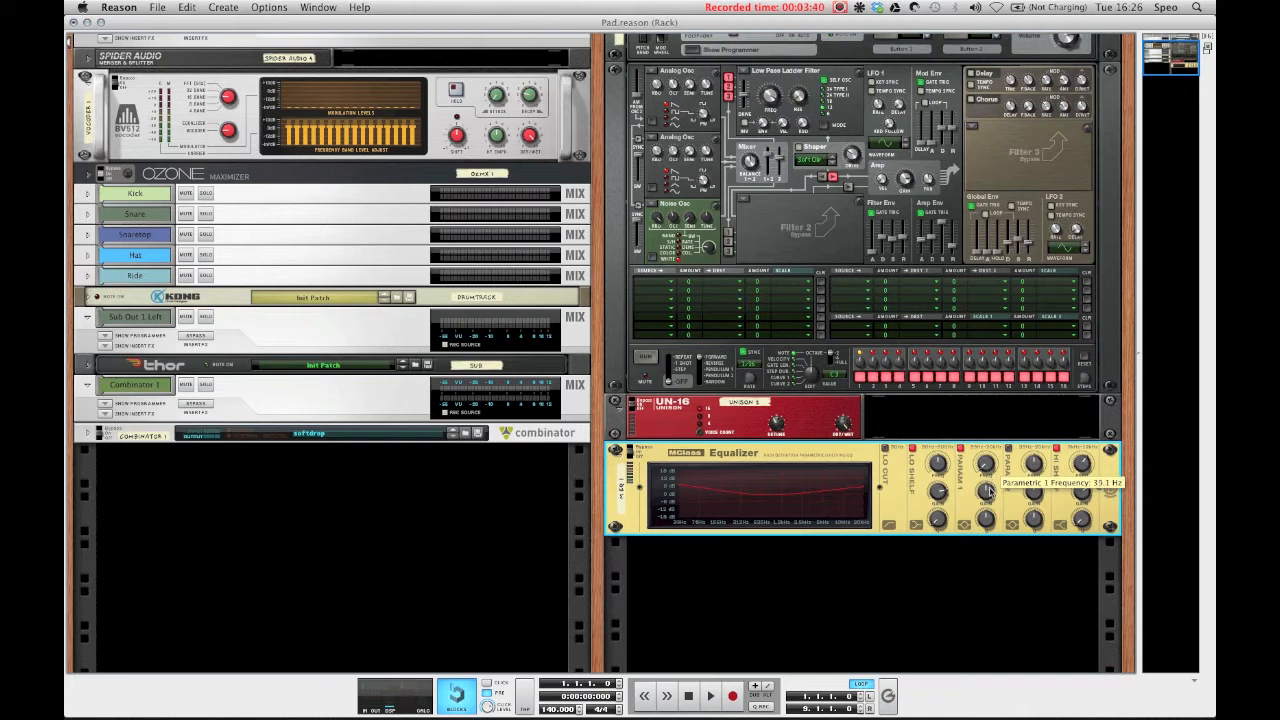
left_click_drag(985, 491, 990, 513)
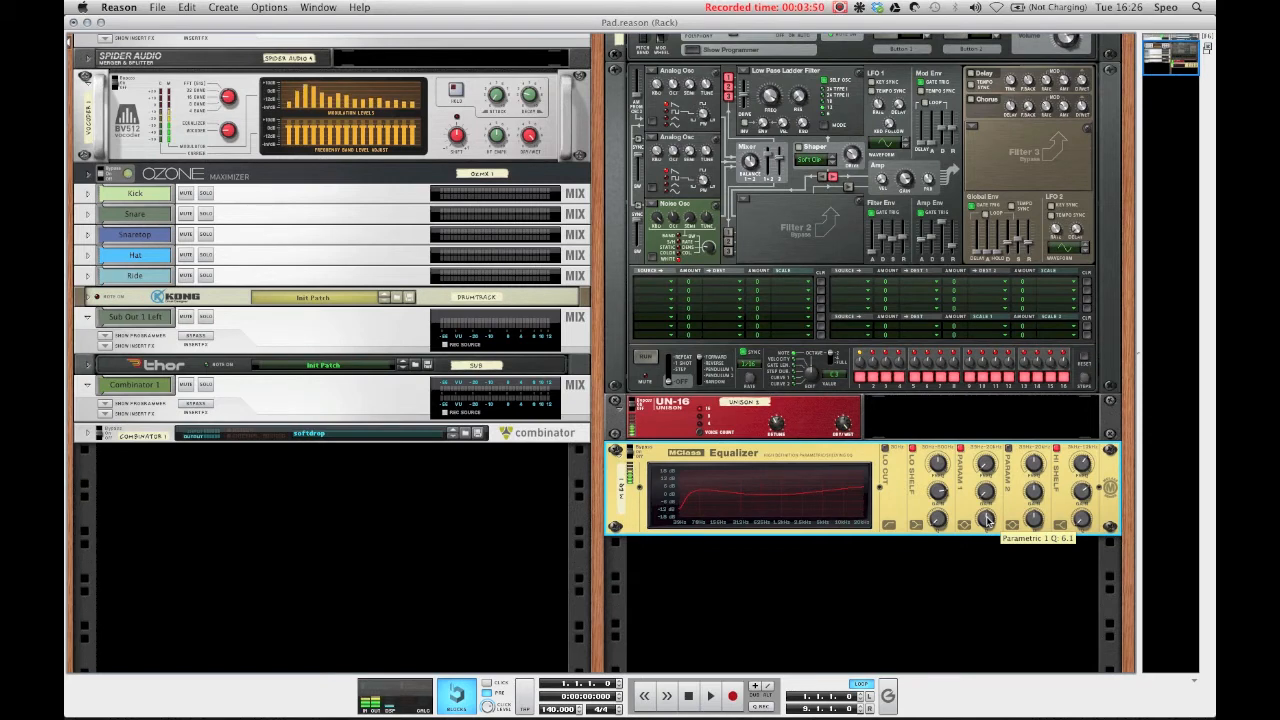
Add an RV7000 Advanced Reverb after the MClass Equalizer.
right_click(667, 452)
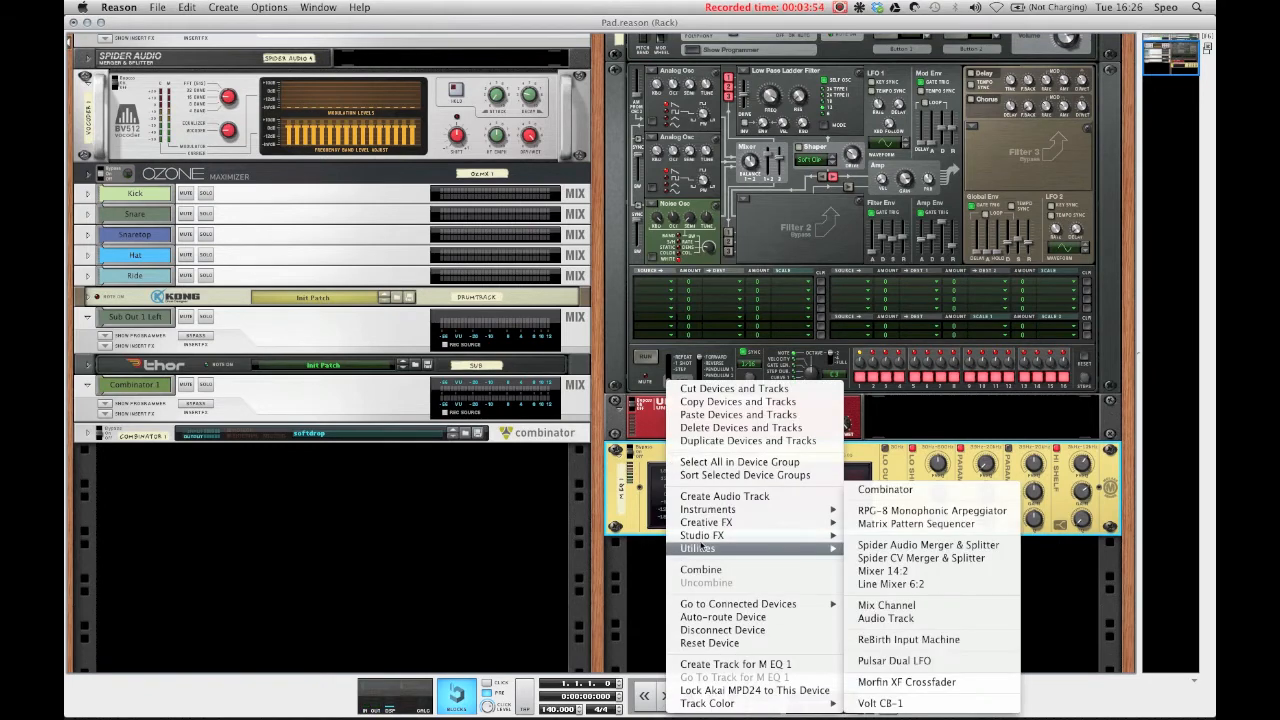
mouse_move(721, 538)
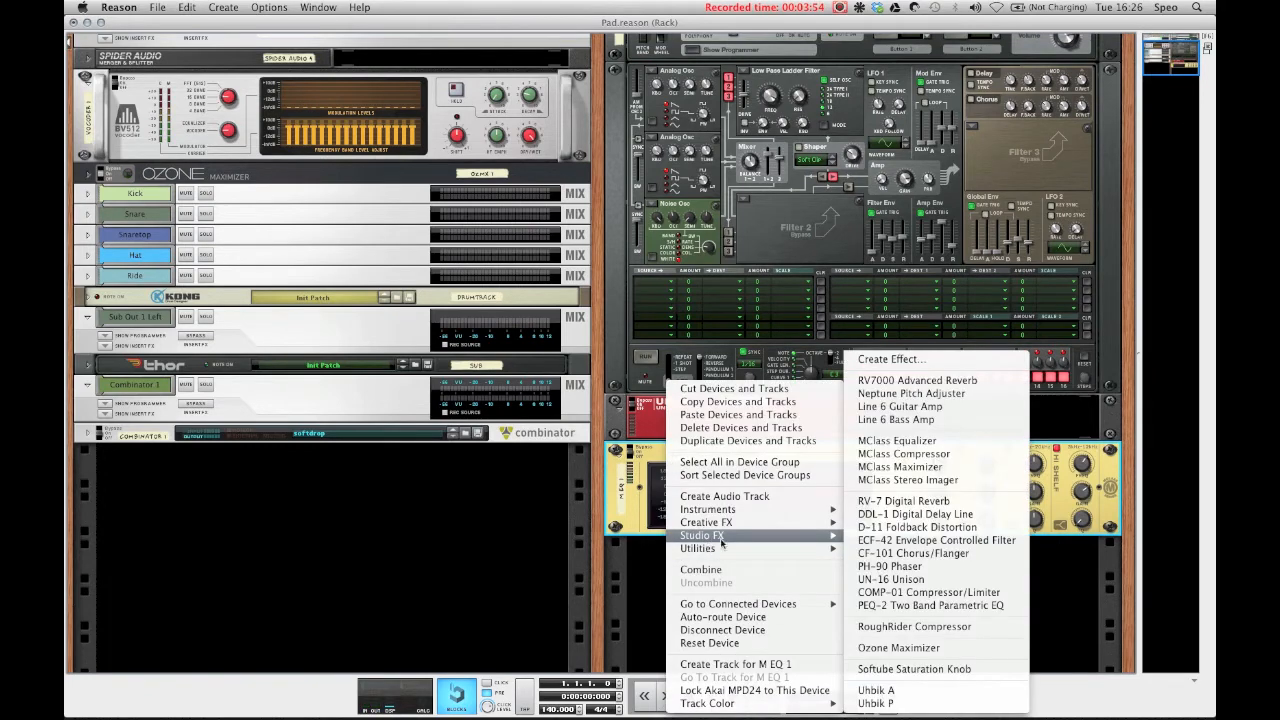
left_click(910, 381)
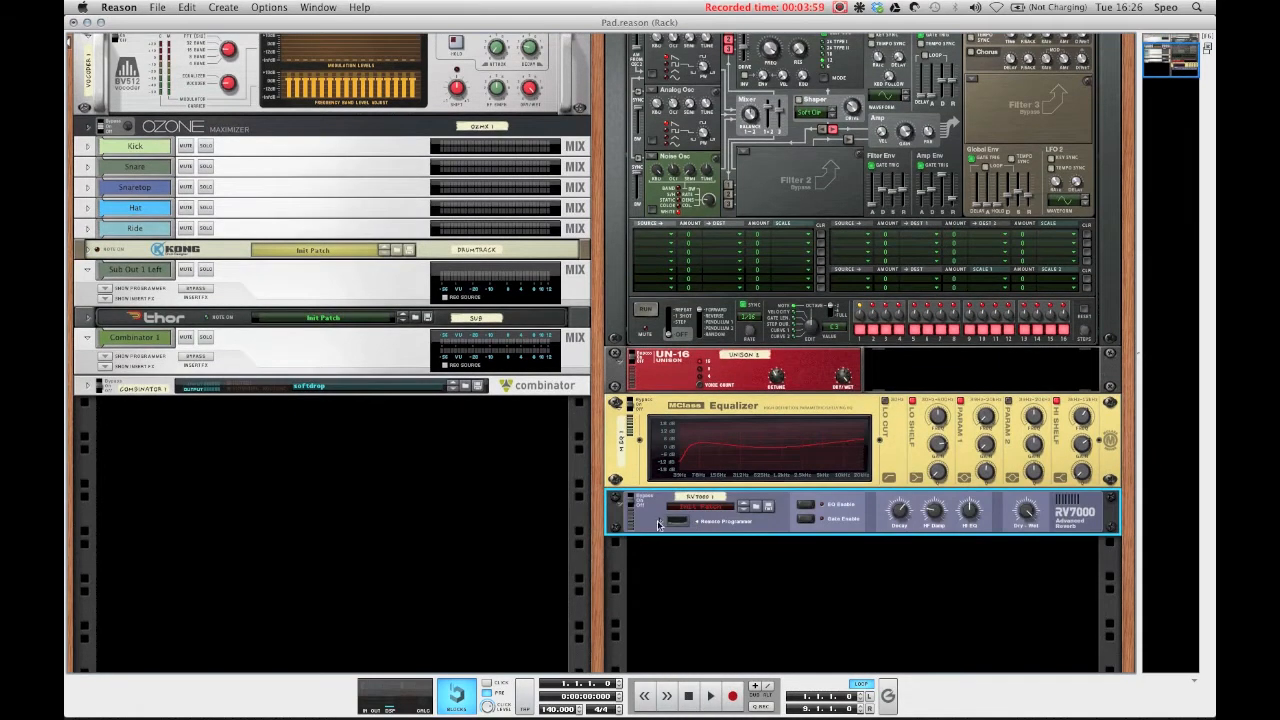
Expand the RV7000's remote programmer, choose the Plate reverb algorithm with a 0 ms predelay, and set Dry/Wet to 47.
left_click(660, 522)
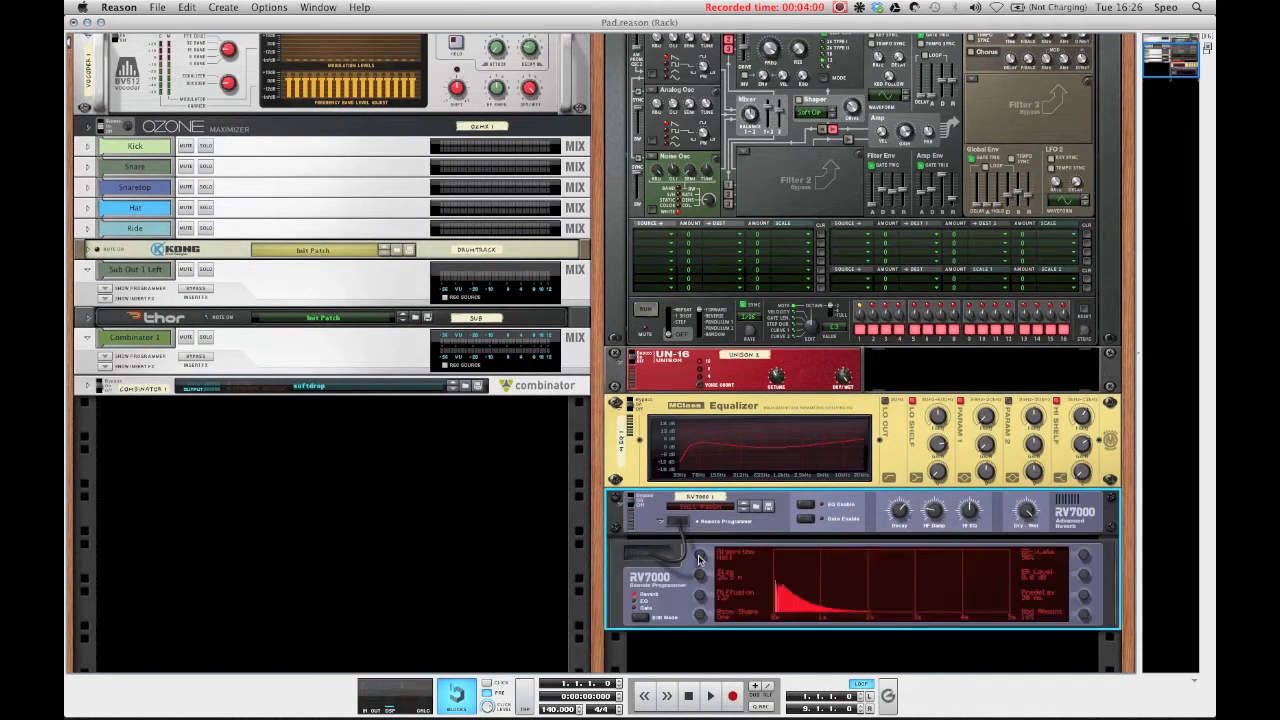
left_click_drag(699, 543, 699, 545)
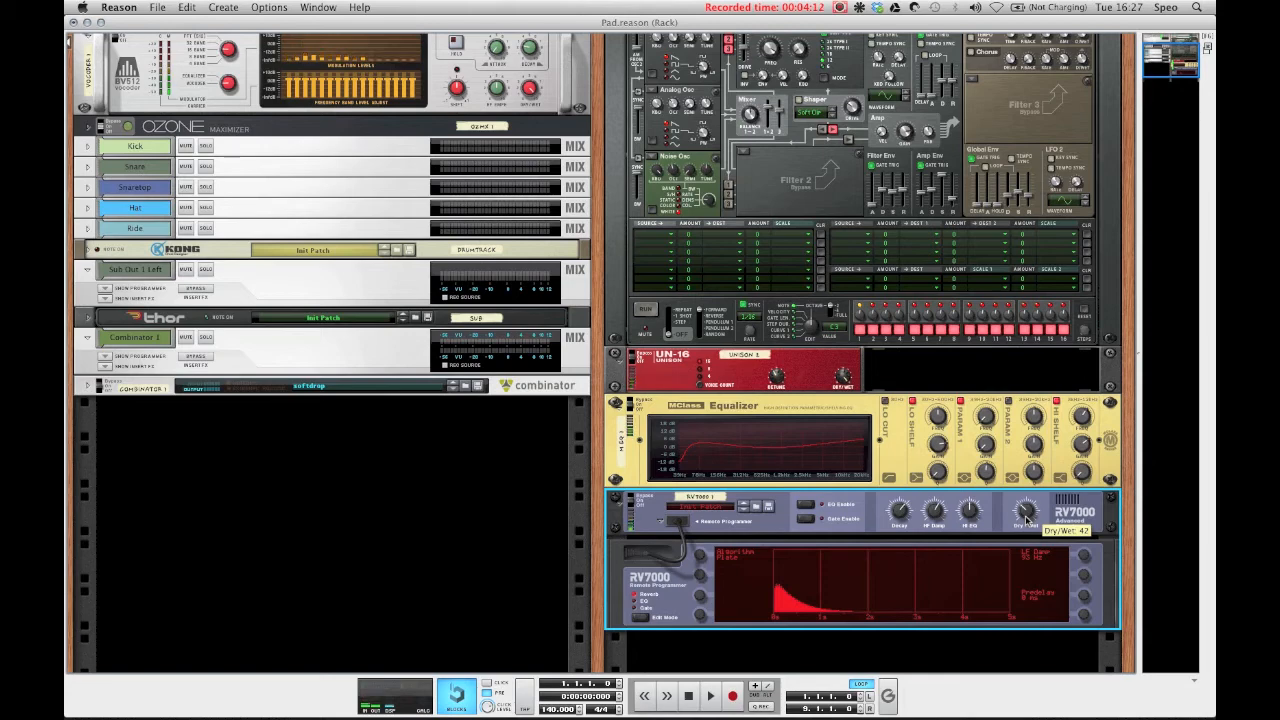
scroll(563, 316, "up", 5)
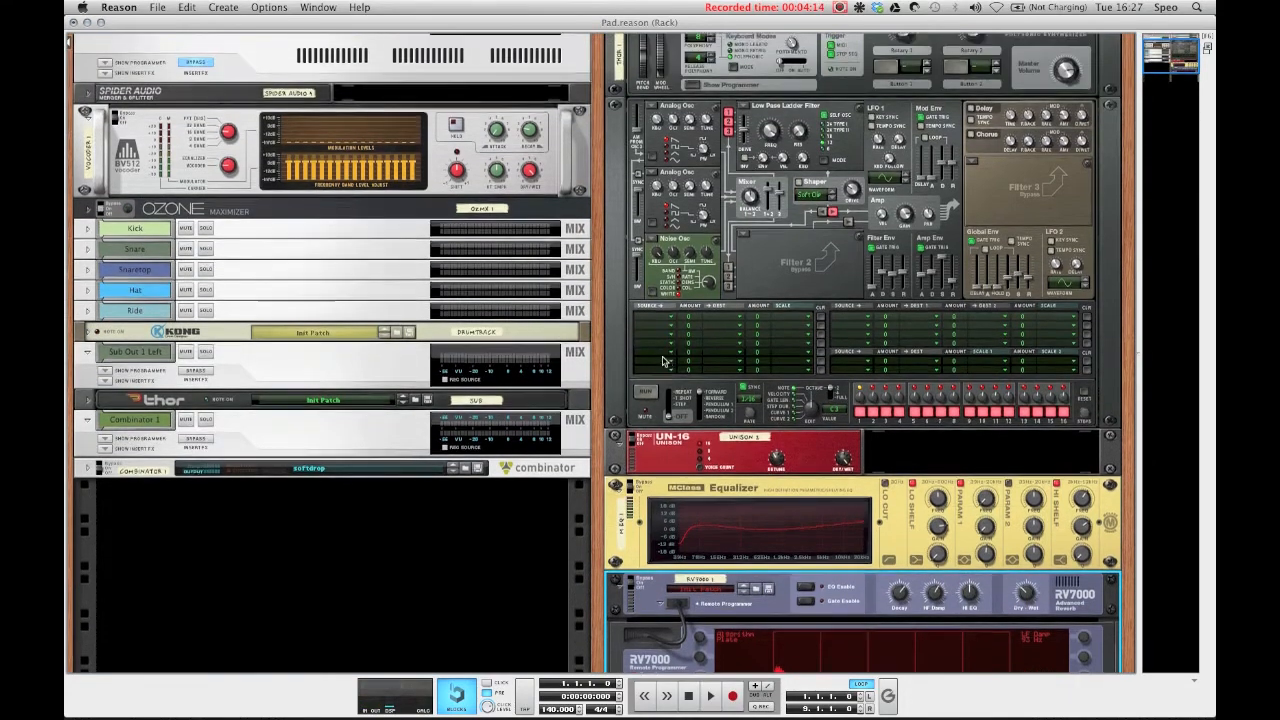
scroll(563, 316, "down", 5)
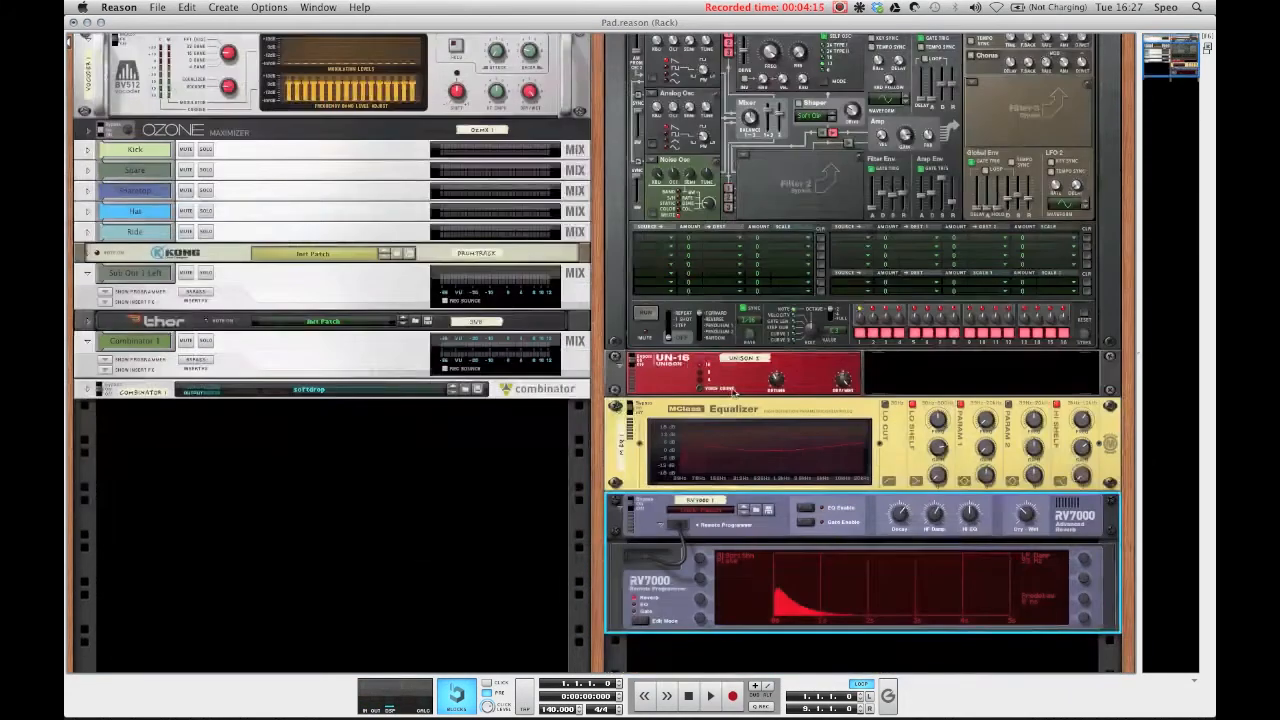
Try adding a PH-90 Phaser directly after the UN-16 Unison.
left_click(658, 373)
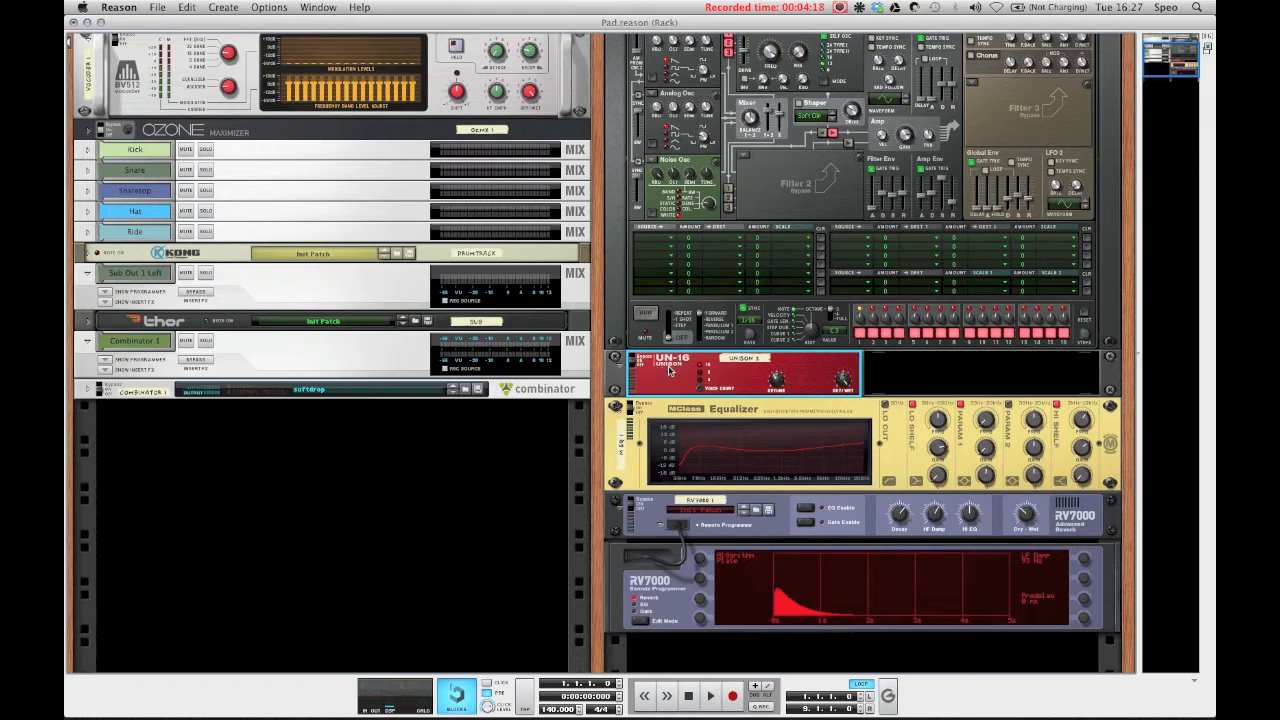
right_click(668, 369)
mouse_move(723, 530)
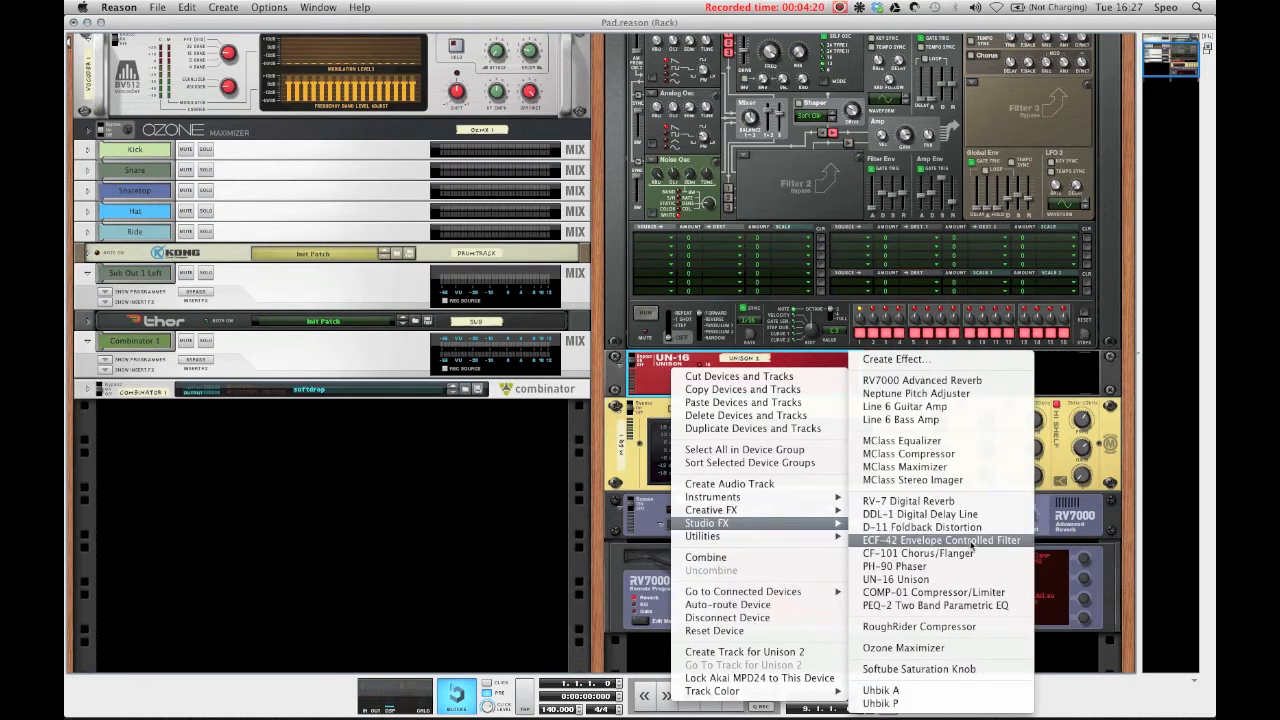
left_click(947, 567)
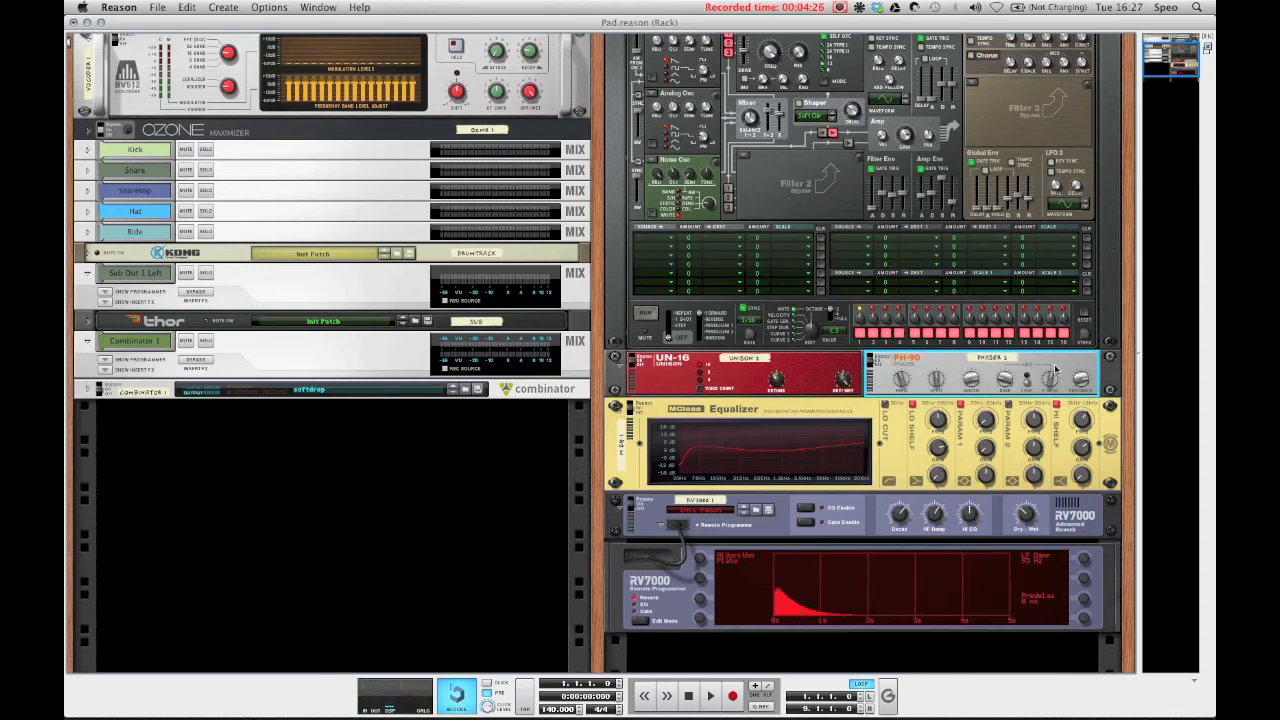
Add a Line Mixer 6:2 between the Thor 1 mix channel and the Thor synthesizer.
scroll(1060, 385, "up", 1)
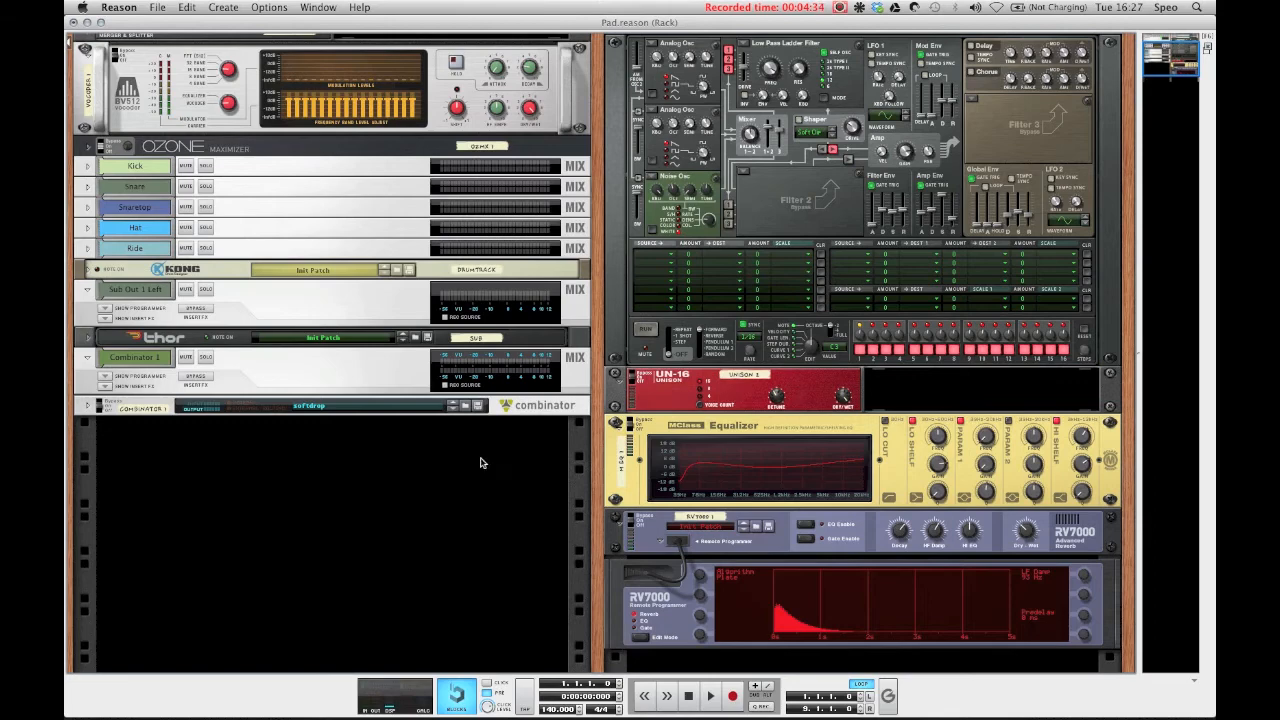
scroll(480, 457, "up", 6)
left_click(405, 167)
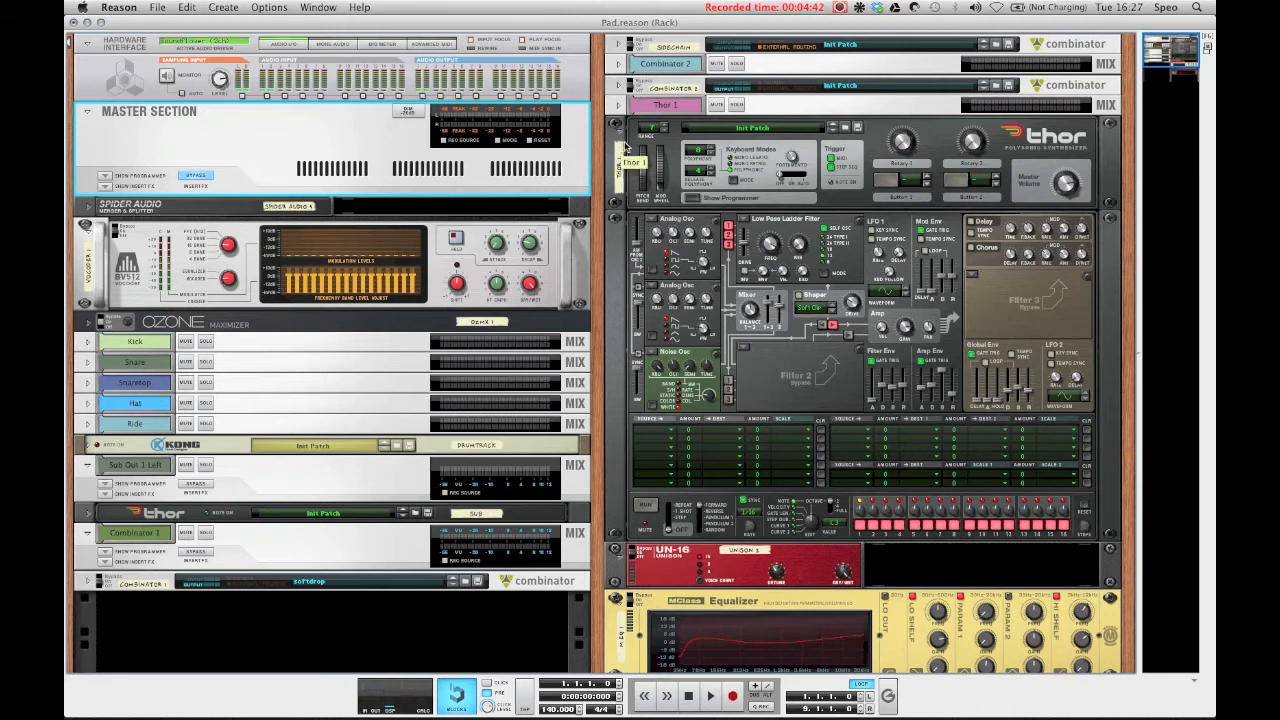
left_click(834, 110)
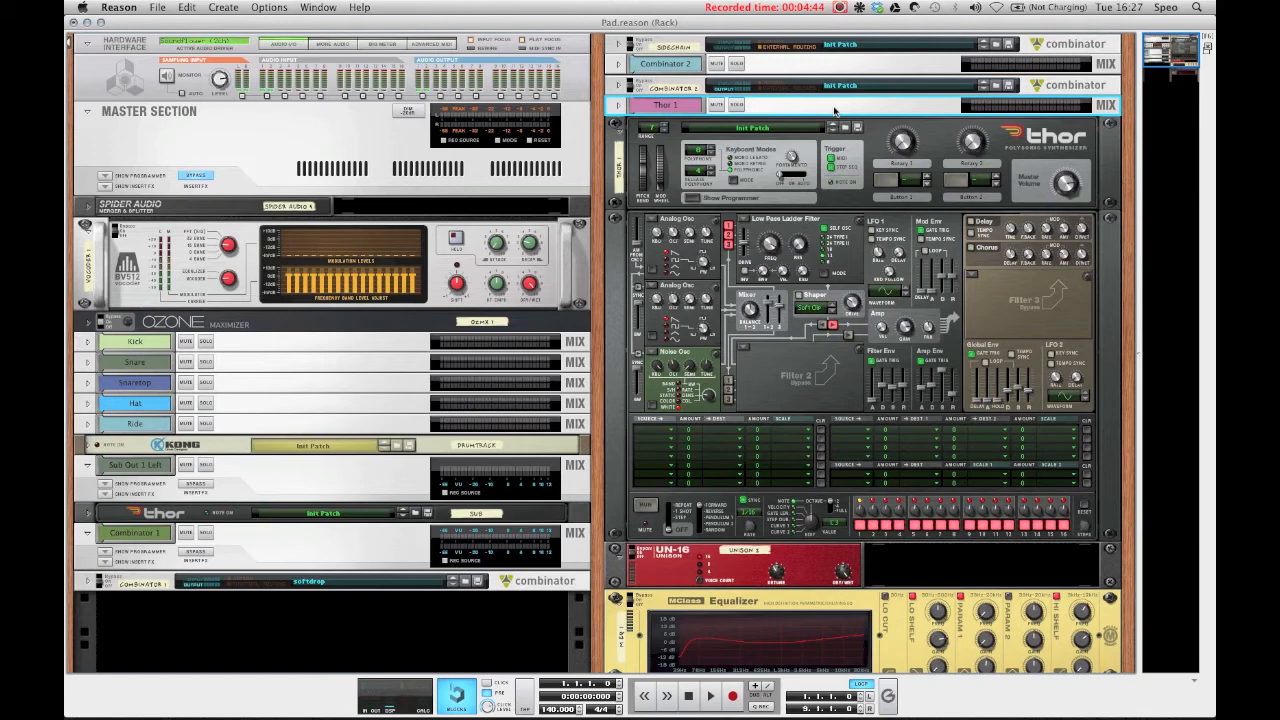
right_click(834, 110)
mouse_move(868, 272)
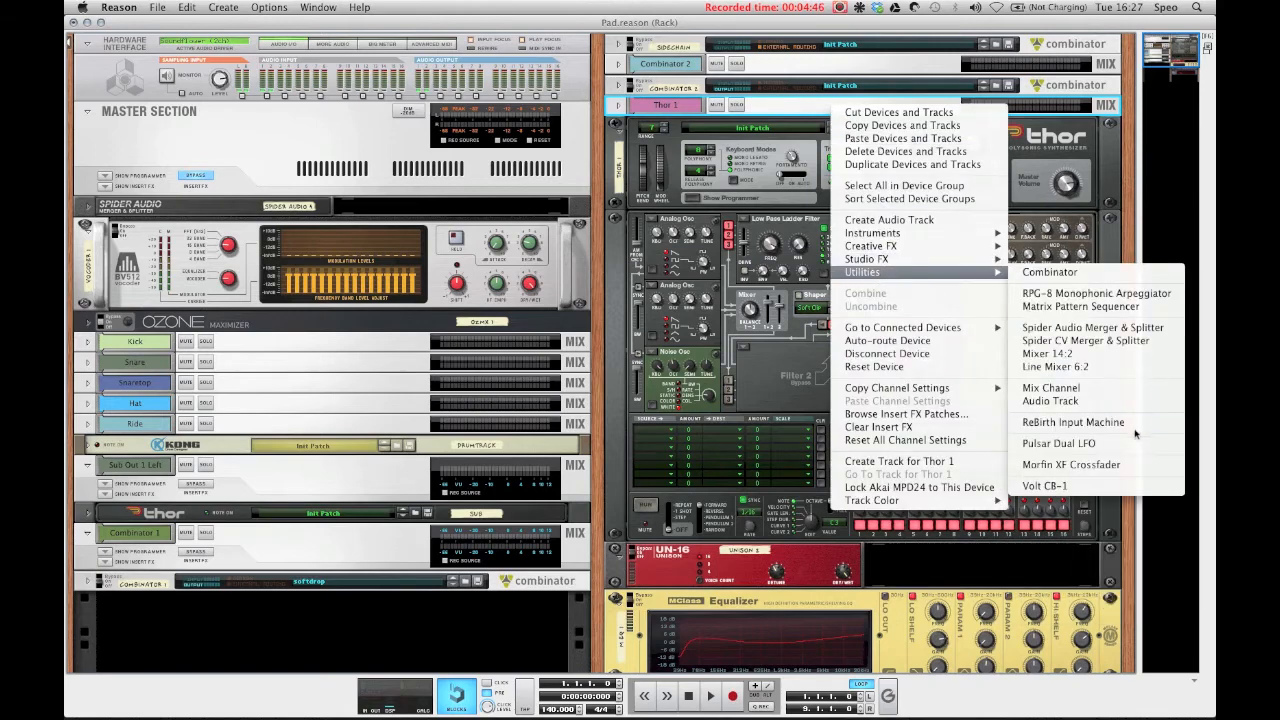
left_click(1055, 366)
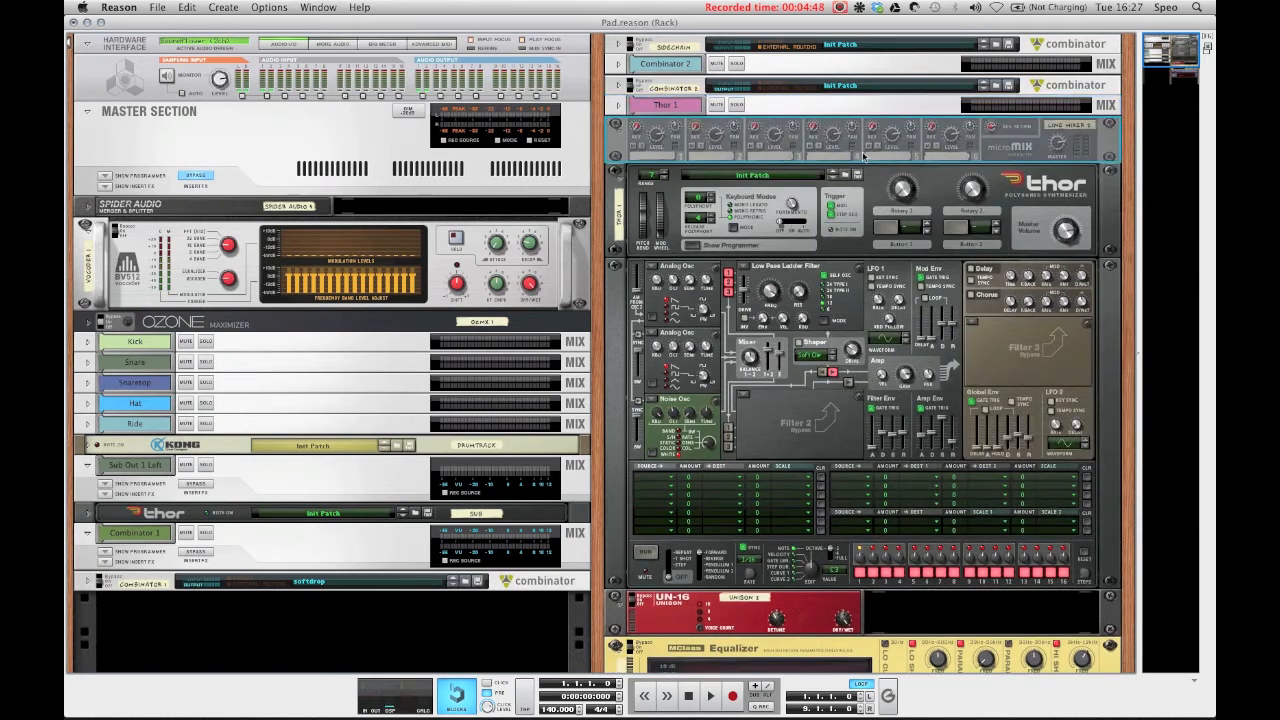
Rewire the mix channel's input cables into channel 1 of the line mixer and connect its master out to the mix channel.
key("Tab")
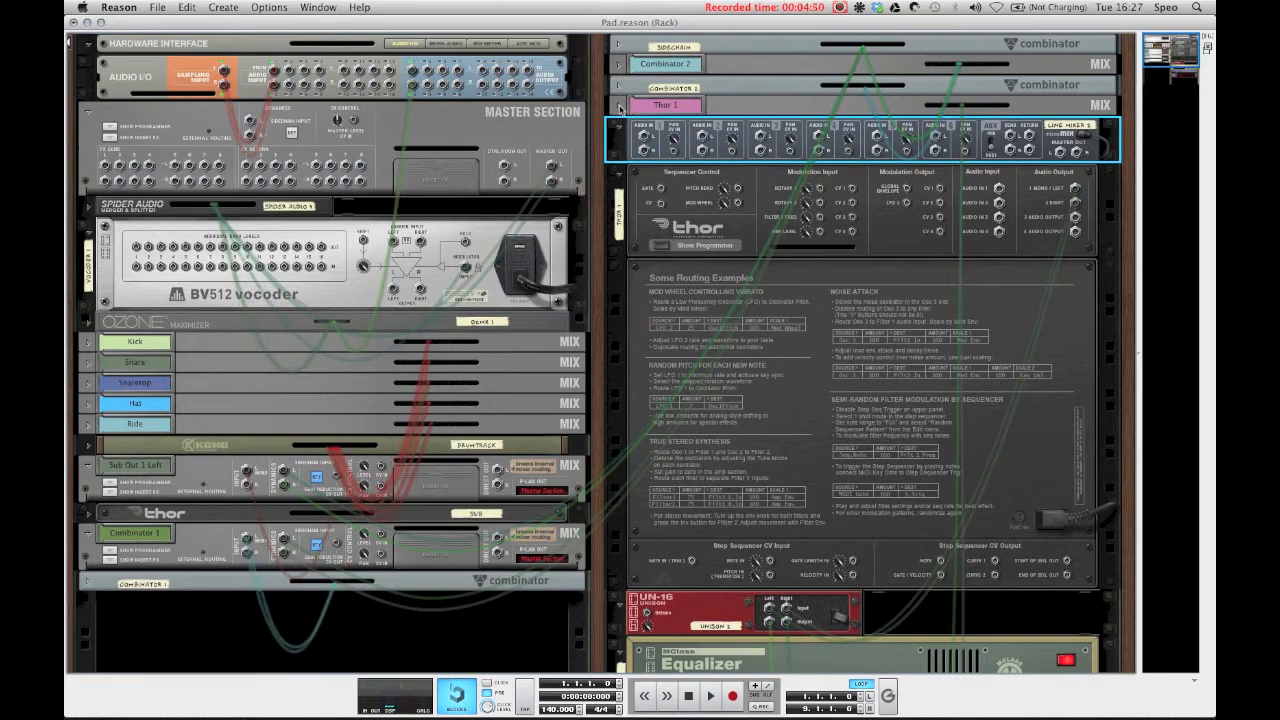
left_click(619, 105)
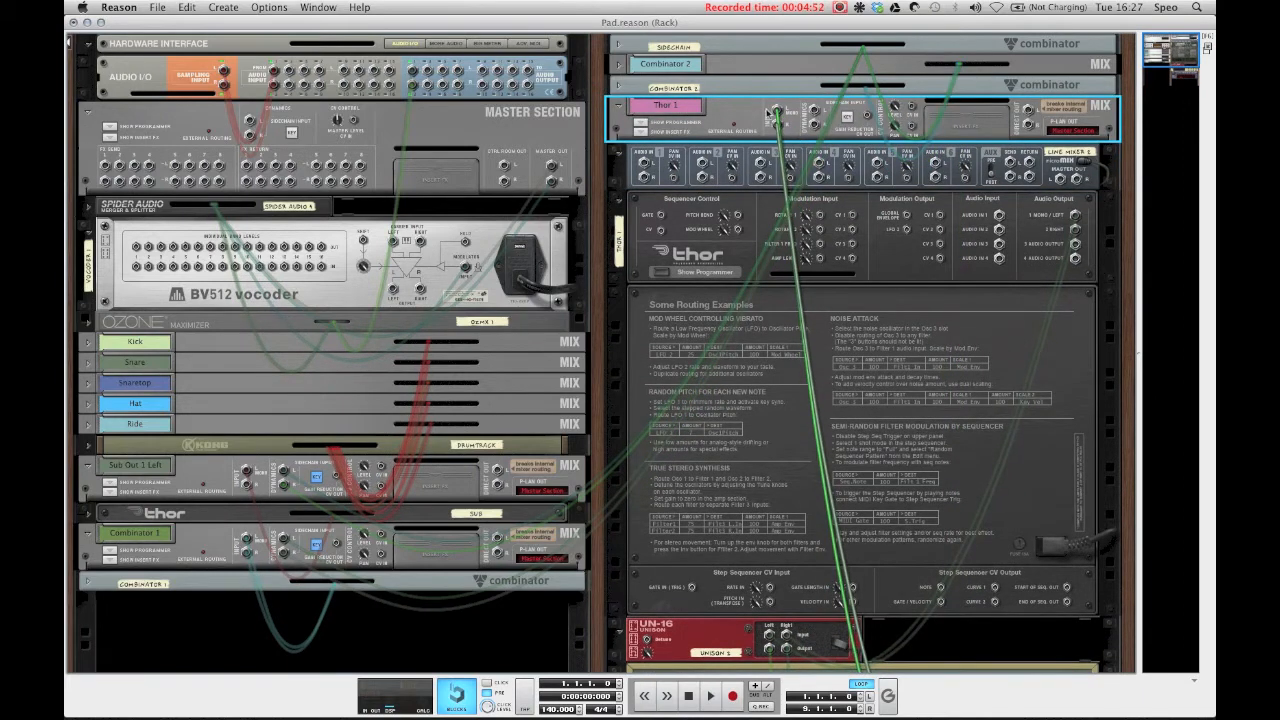
left_click_drag(778, 112, 643, 163)
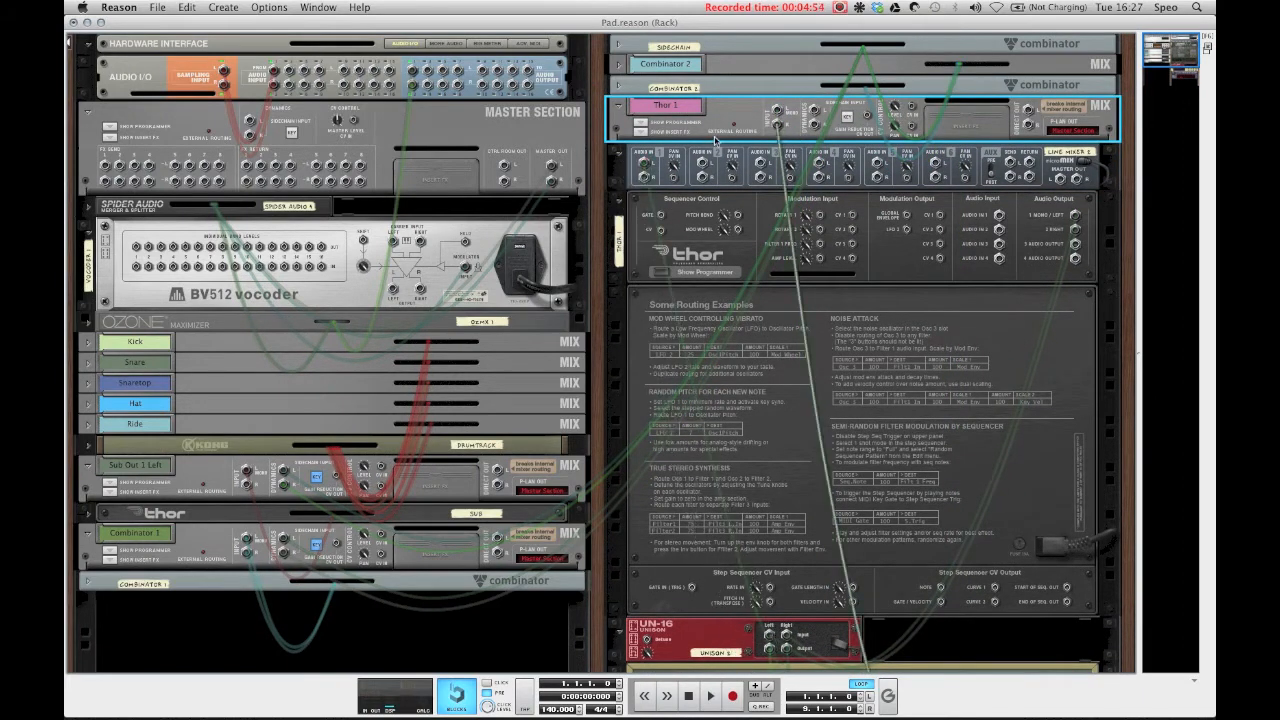
left_click_drag(779, 130, 650, 177)
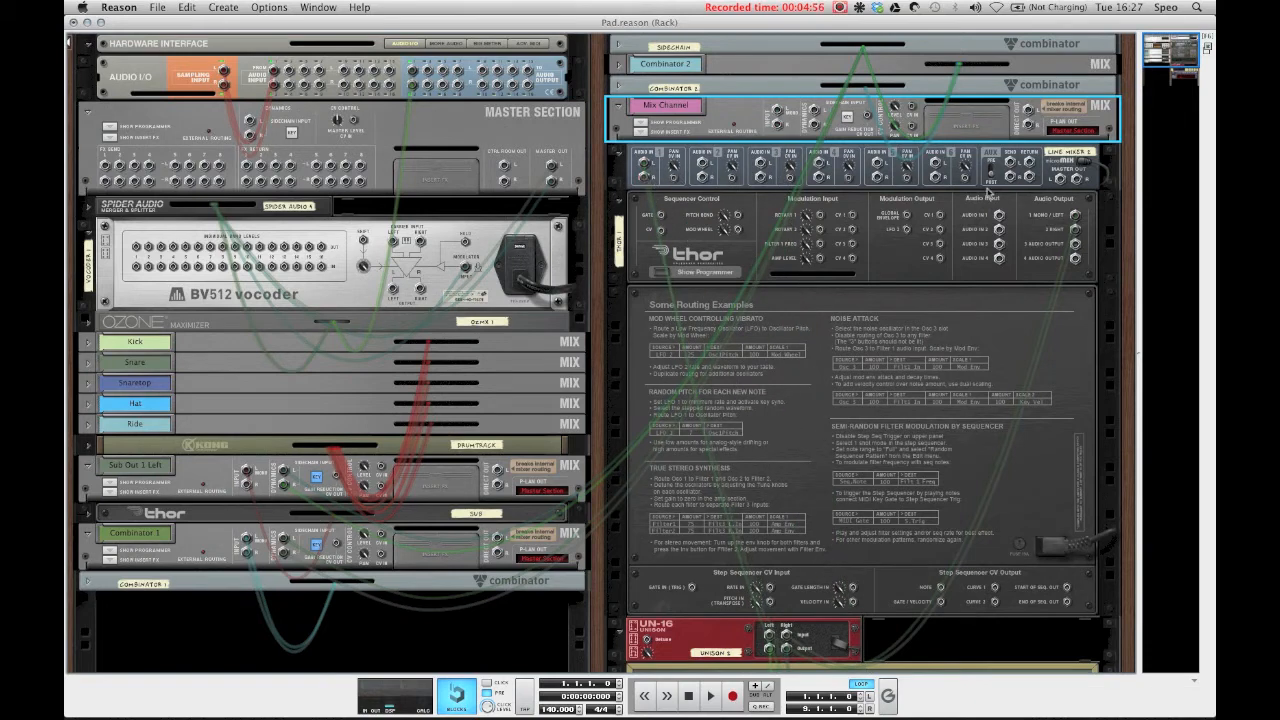
left_click_drag(1058, 179, 778, 112)
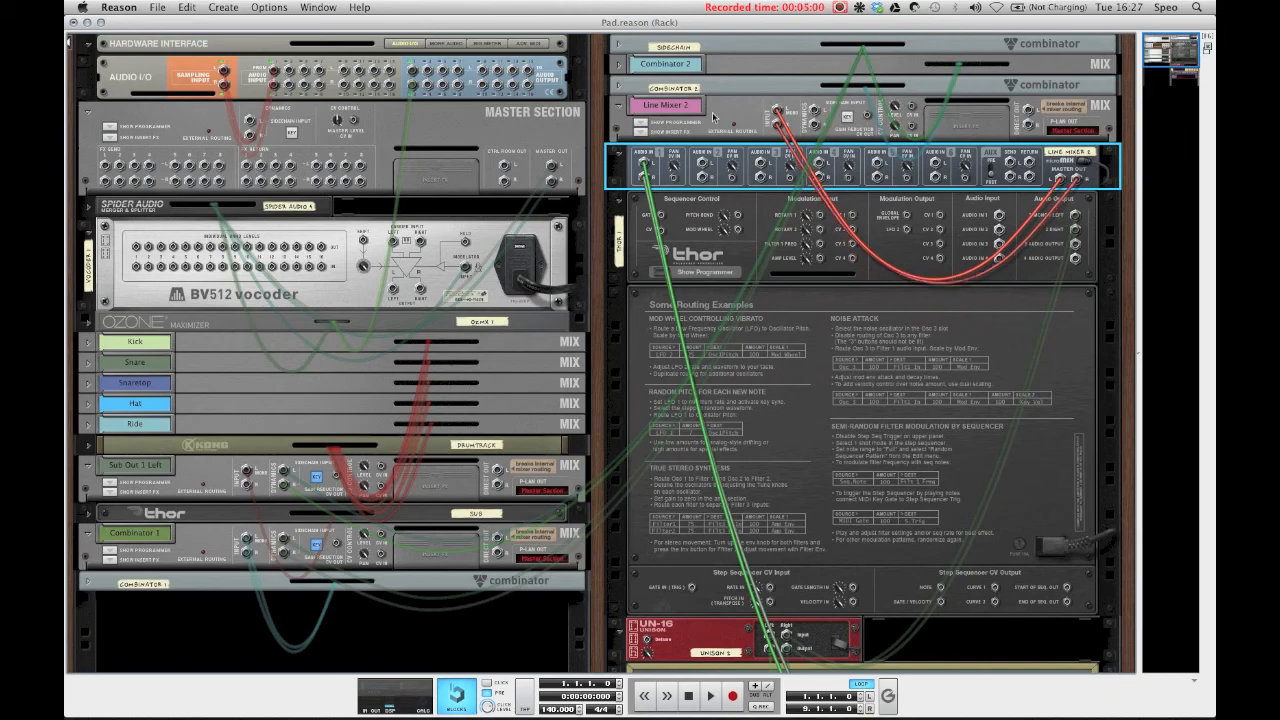
key("Tab")
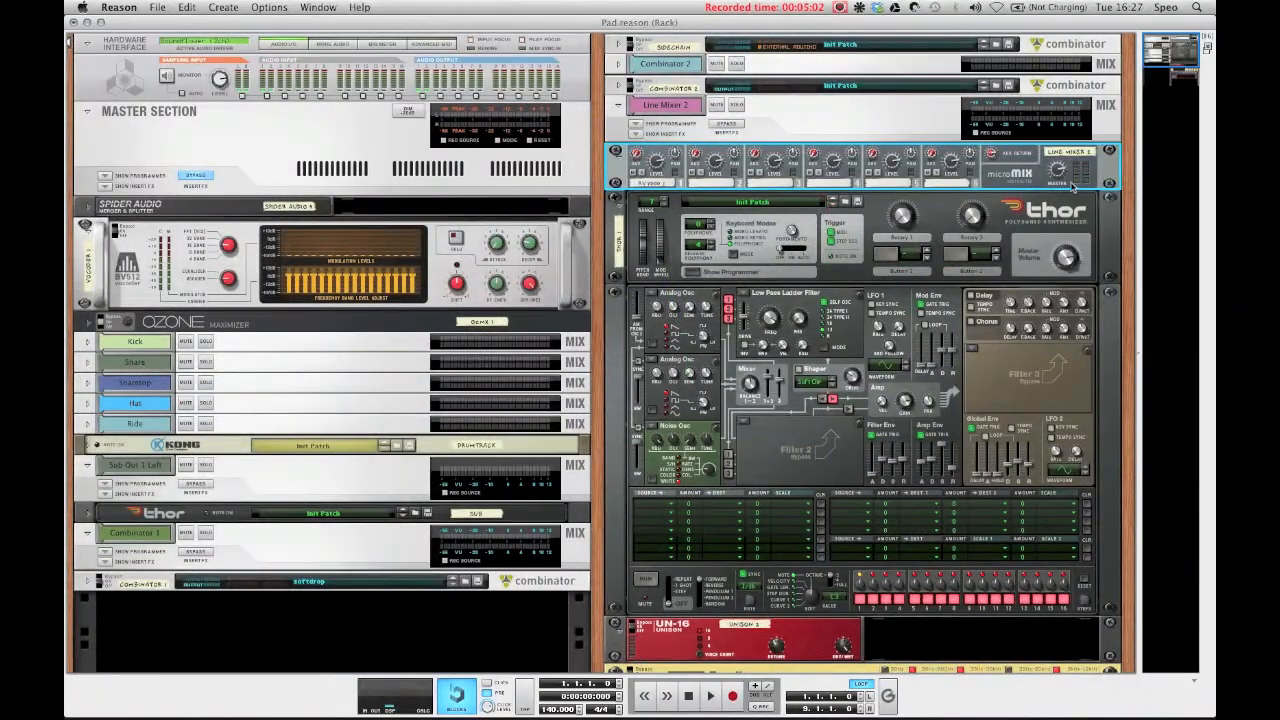
Add a PH-90 Phaser below the line mixer as its auxiliary effect.
right_click(1021, 173)
mouse_move(1074, 326)
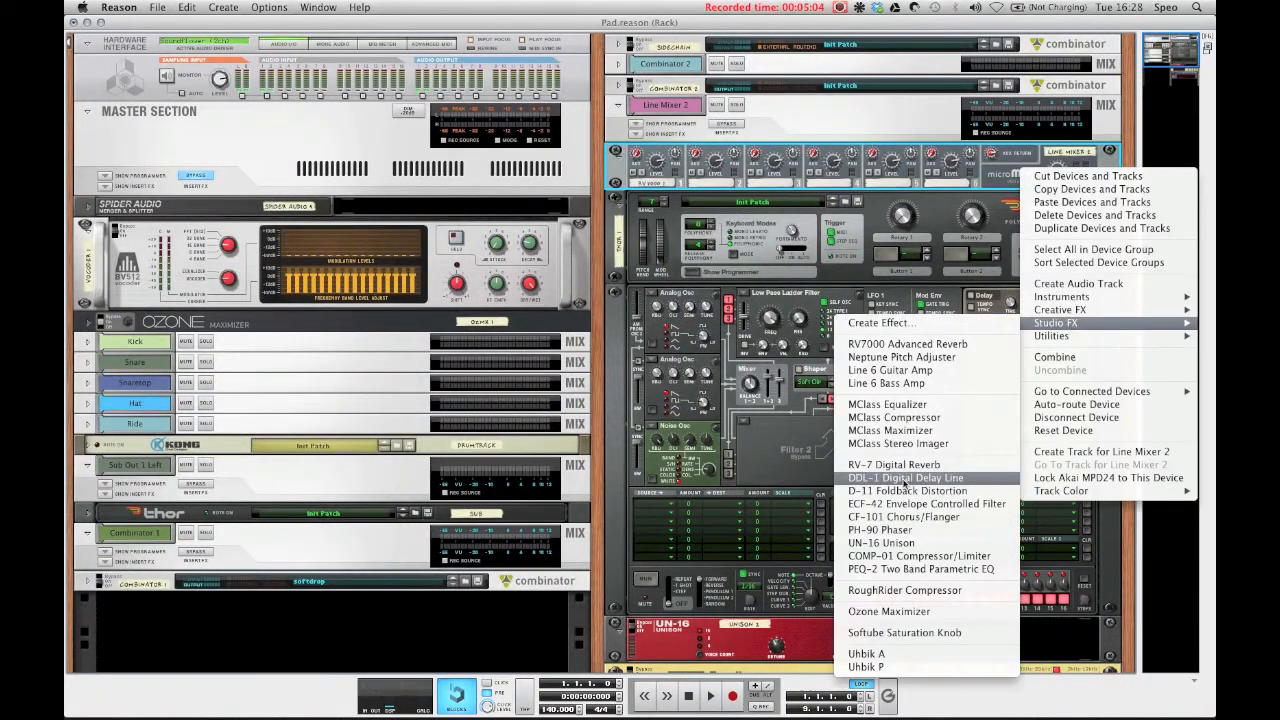
left_click(880, 529)
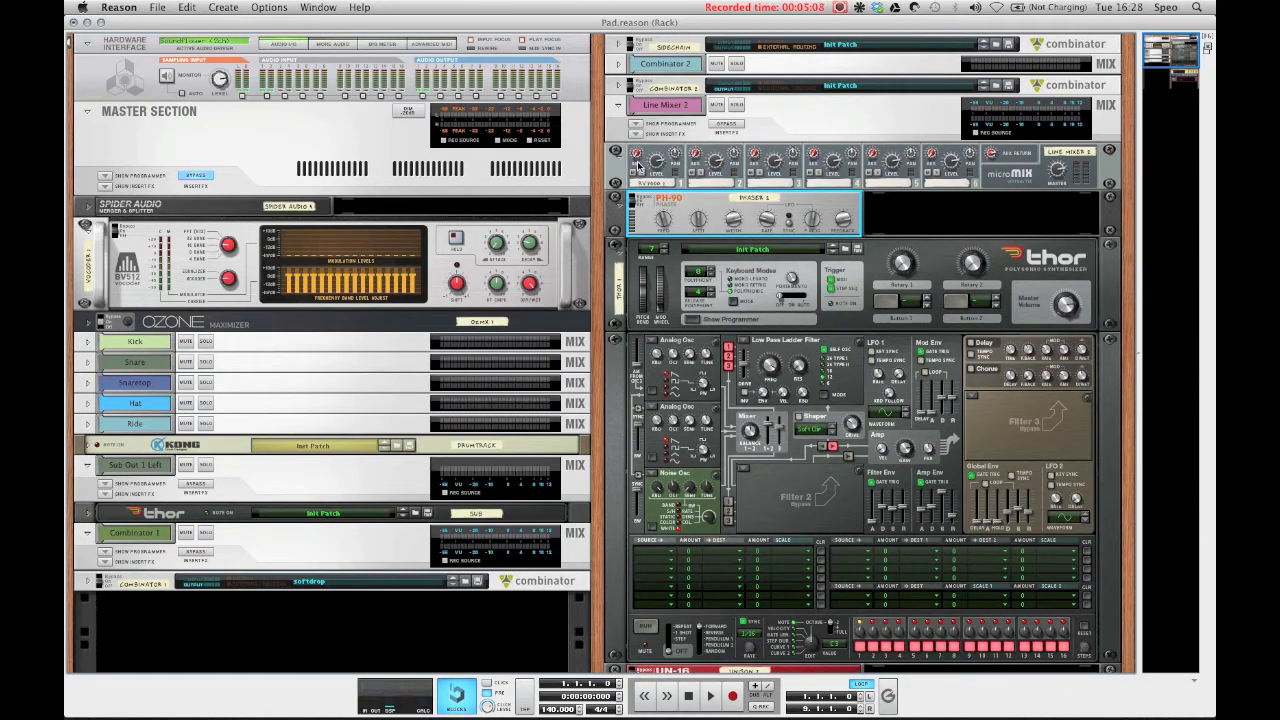
Raise the line mixer's Channel 1 Aux Send to 50 and adjust the PH-90's Rate.
left_click_drag(636, 162, 640, 153)
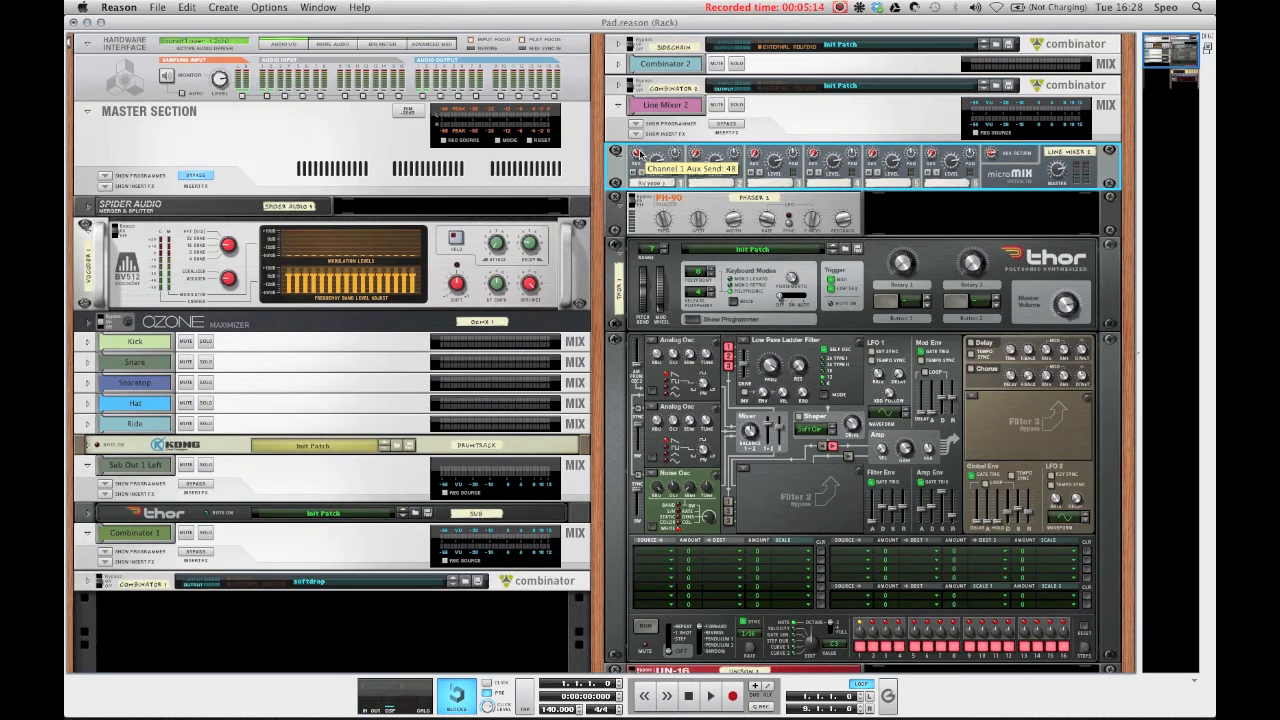
left_click(843, 219)
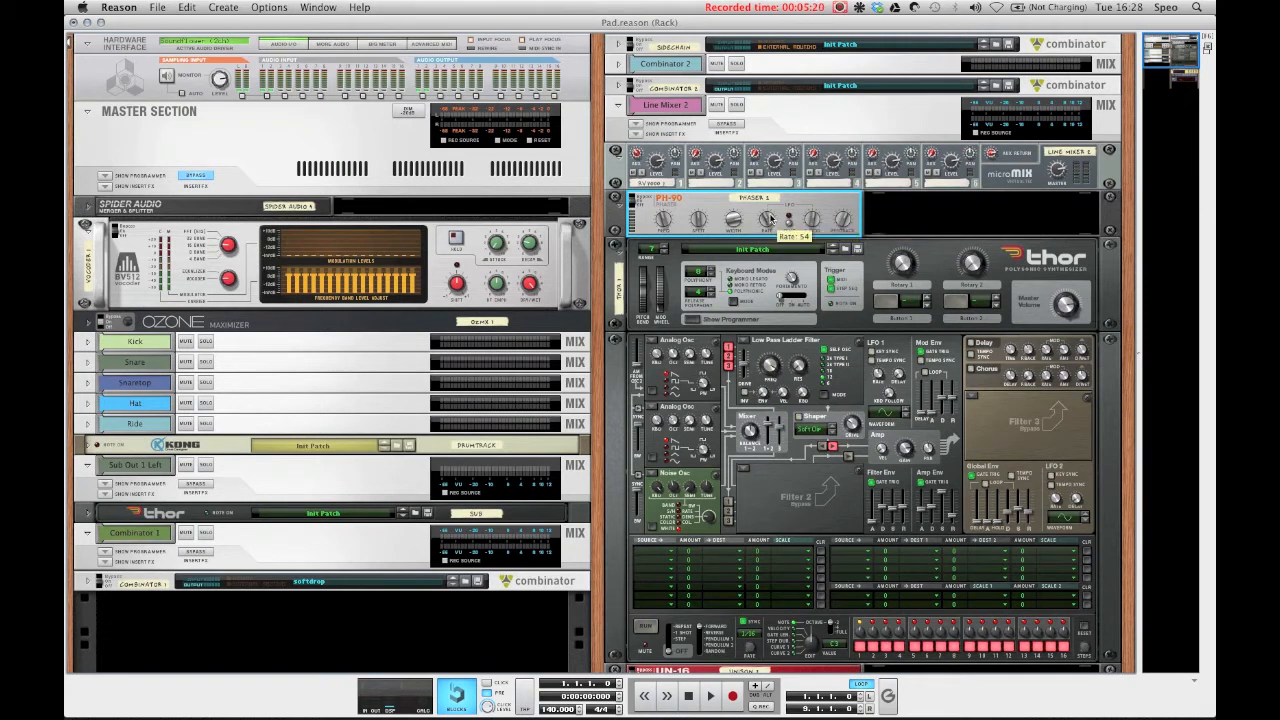
left_click_drag(770, 218, 770, 220)
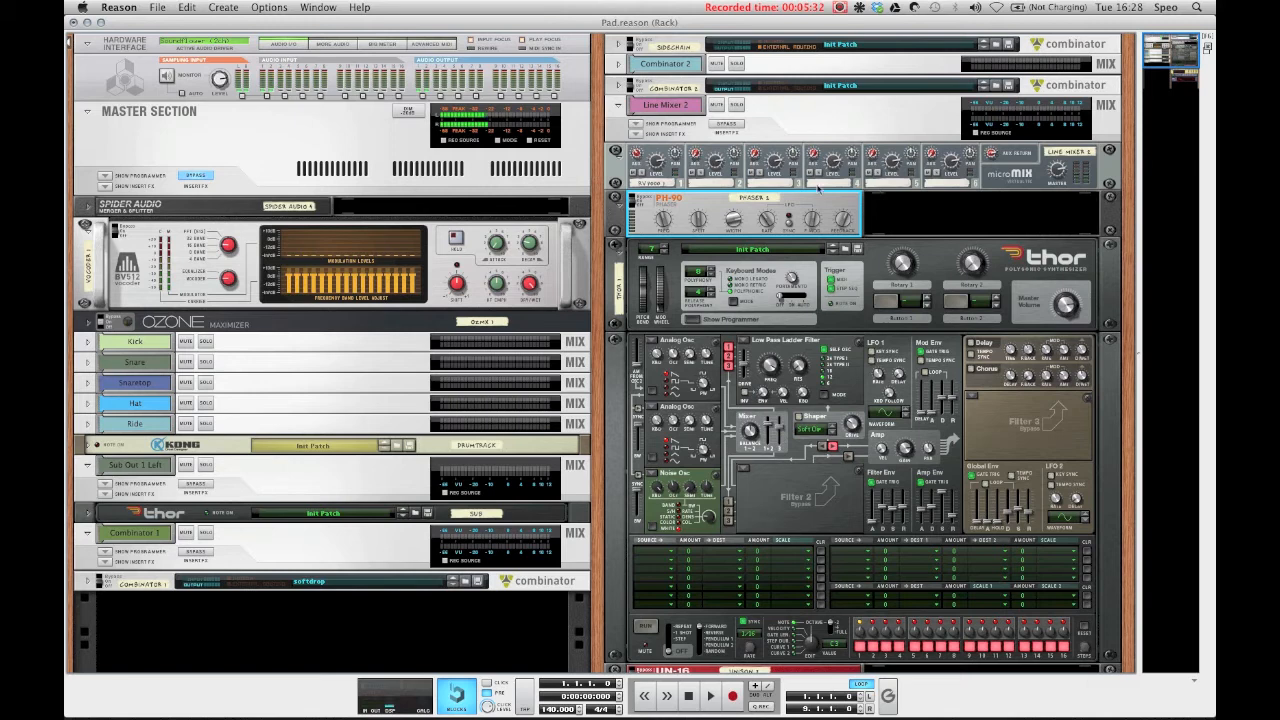
left_click(641, 155)
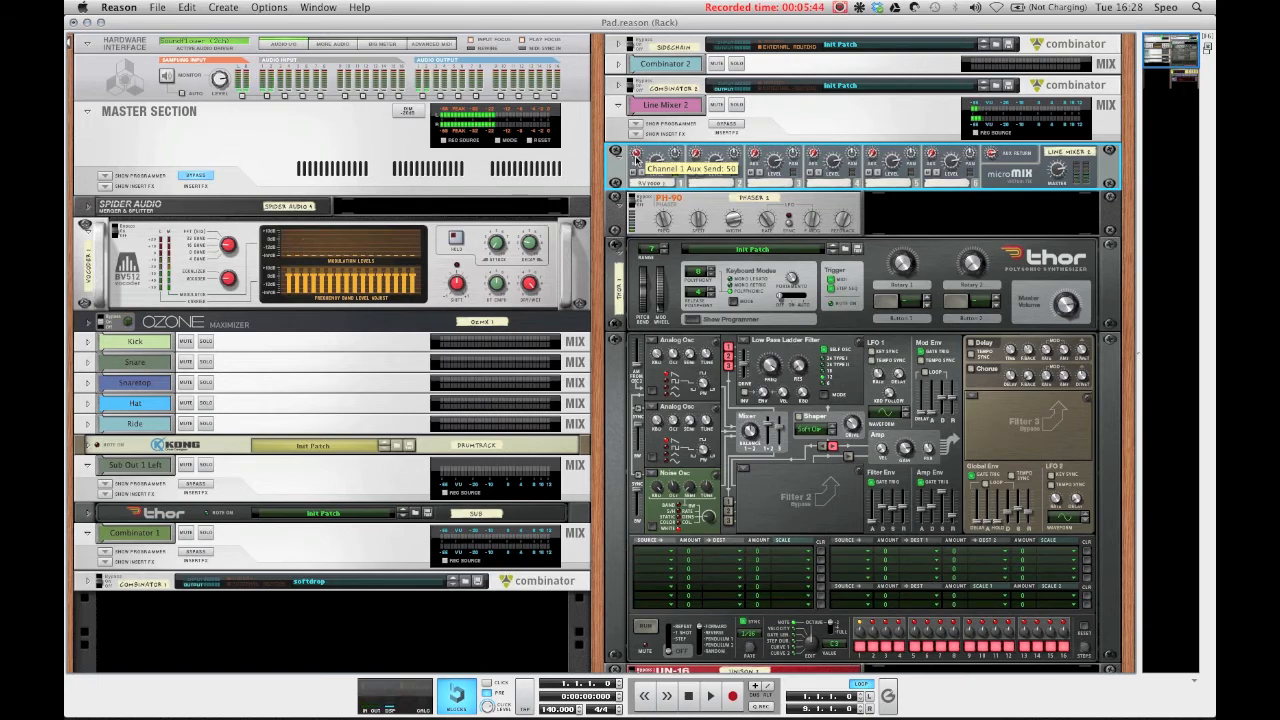
In the sequencer, delete all clips on the Thor 1 copy track.
scroll(377, 323, "down", 5)
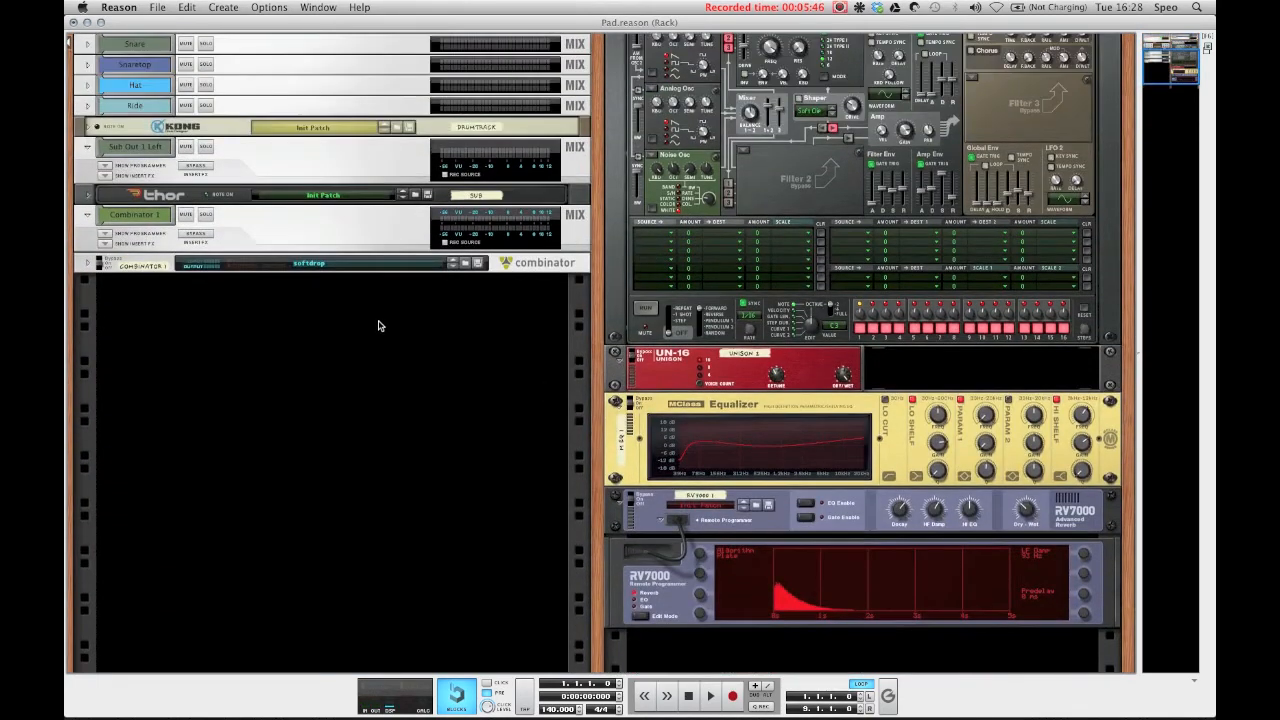
key("F7")
left_click_drag(938, 256, 247, 272)
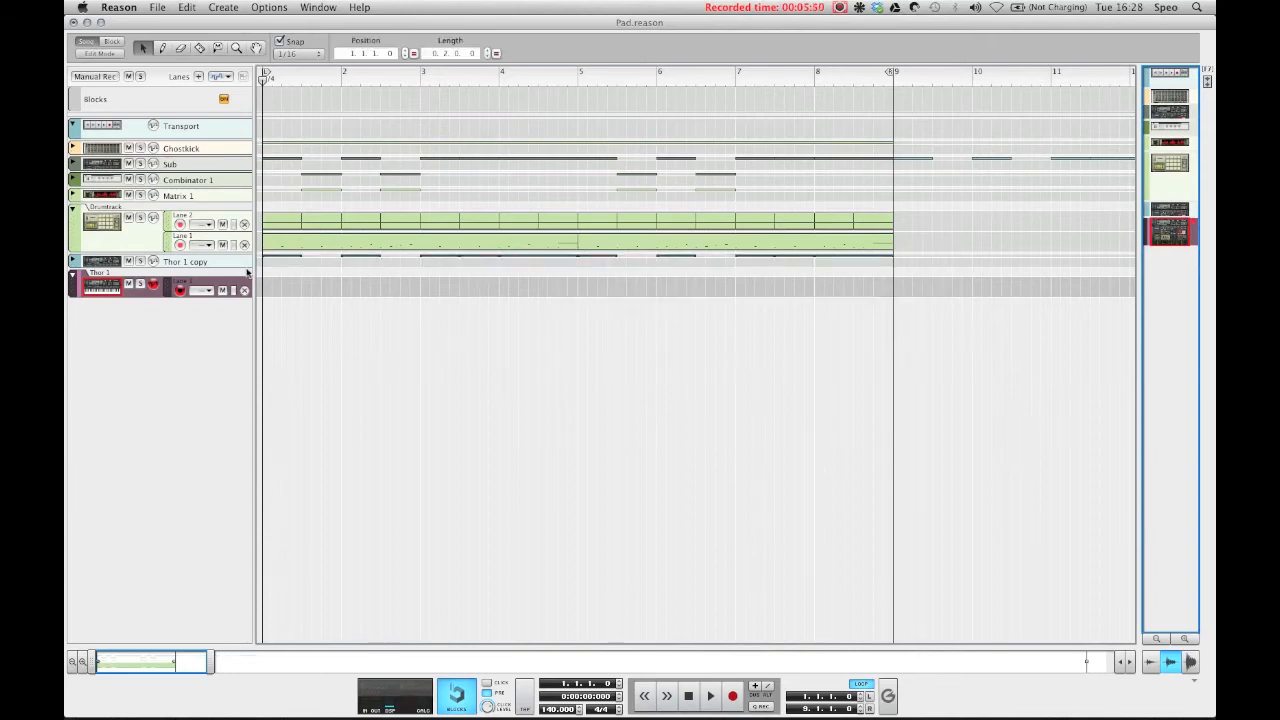
key("Delete")
Move the Sub track's clips after bar 9 onto the Thor 1 track from bar 1, and its bar 16 clip to bar 8.
left_click_drag(925, 133, 1142, 245)
left_click_drag(711, 160, 72, 300)
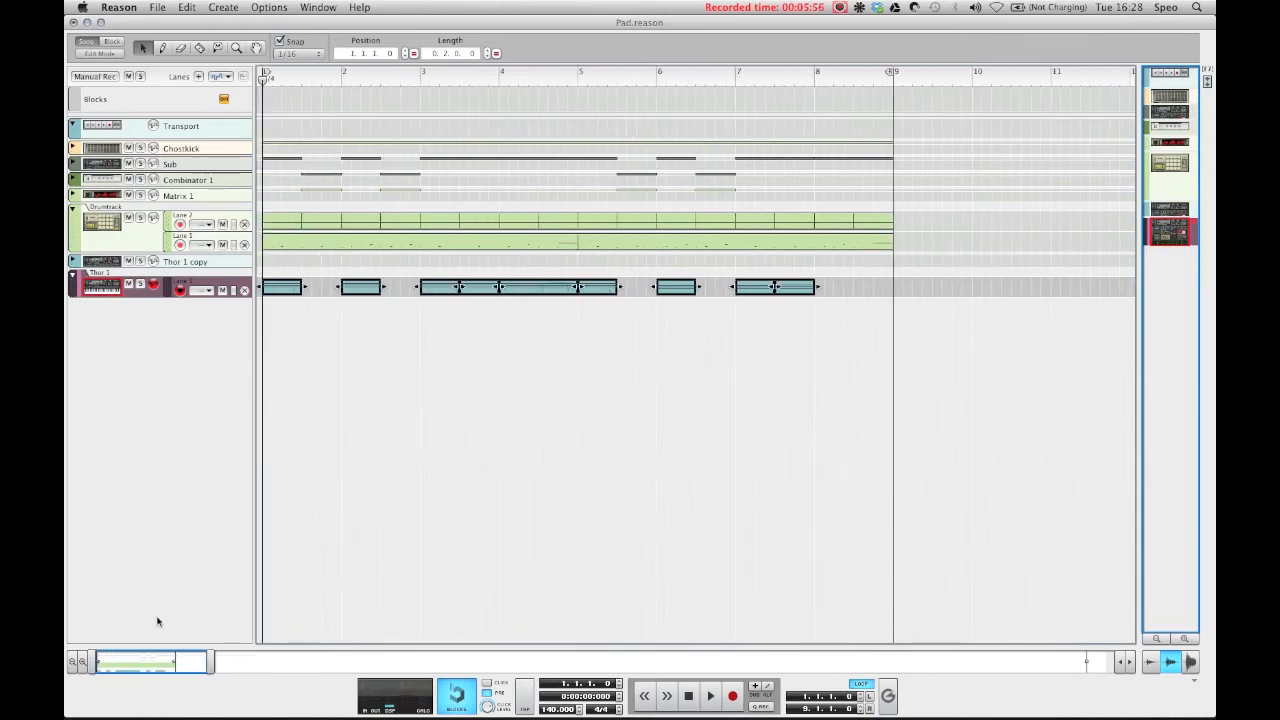
left_click_drag(208, 661, 436, 661)
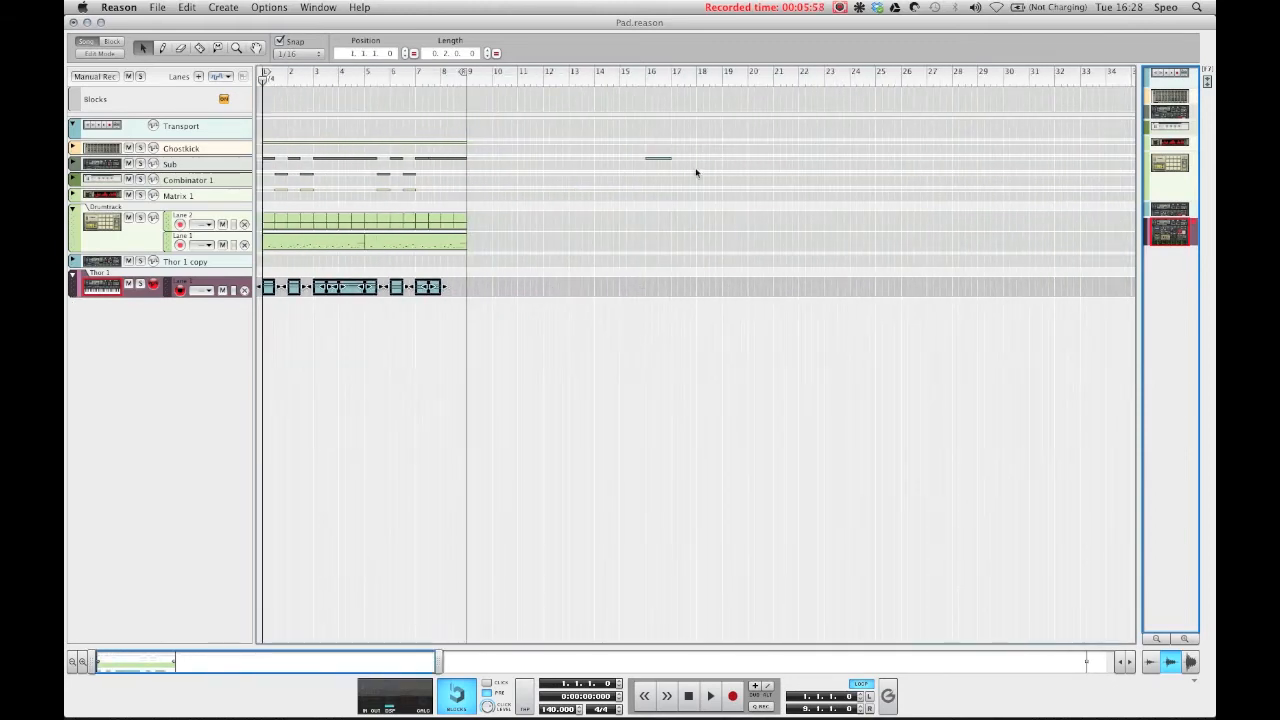
left_click_drag(663, 163, 459, 291)
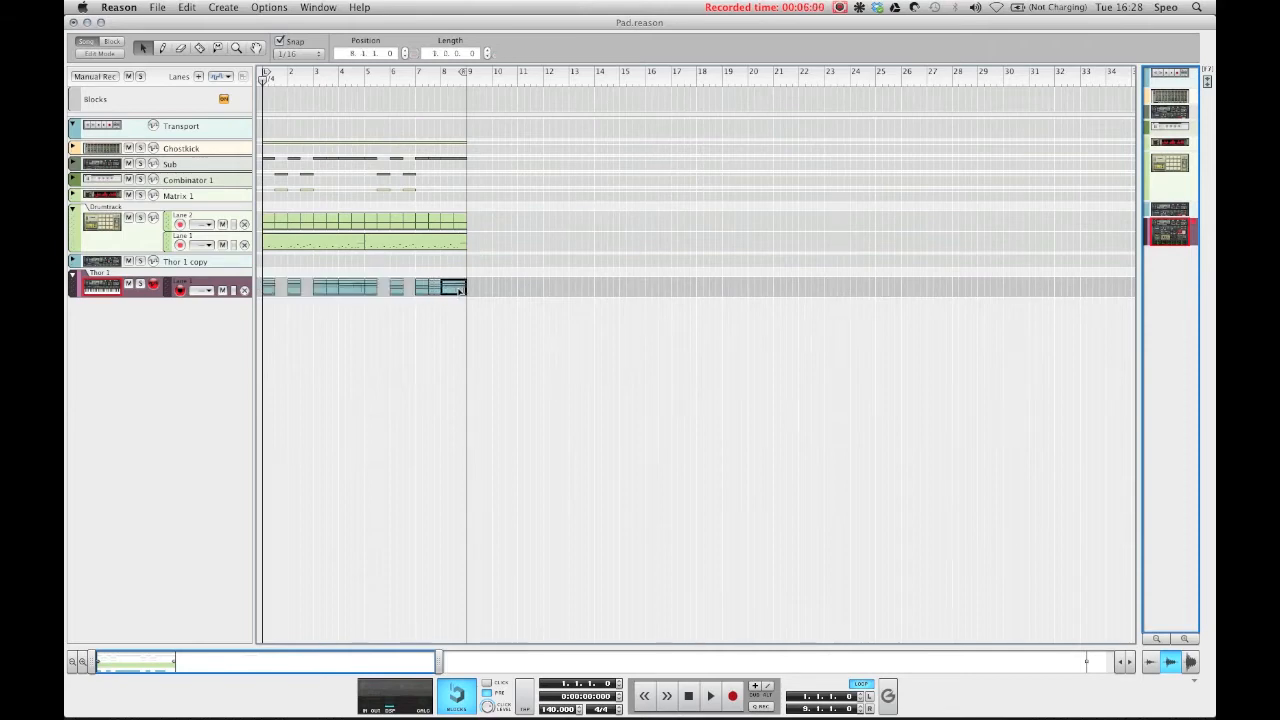
Open the first Thor 1 clip for note editing and examine the individual notes of its chord.
left_click_drag(436, 661, 267, 661)
double_click(276, 289)
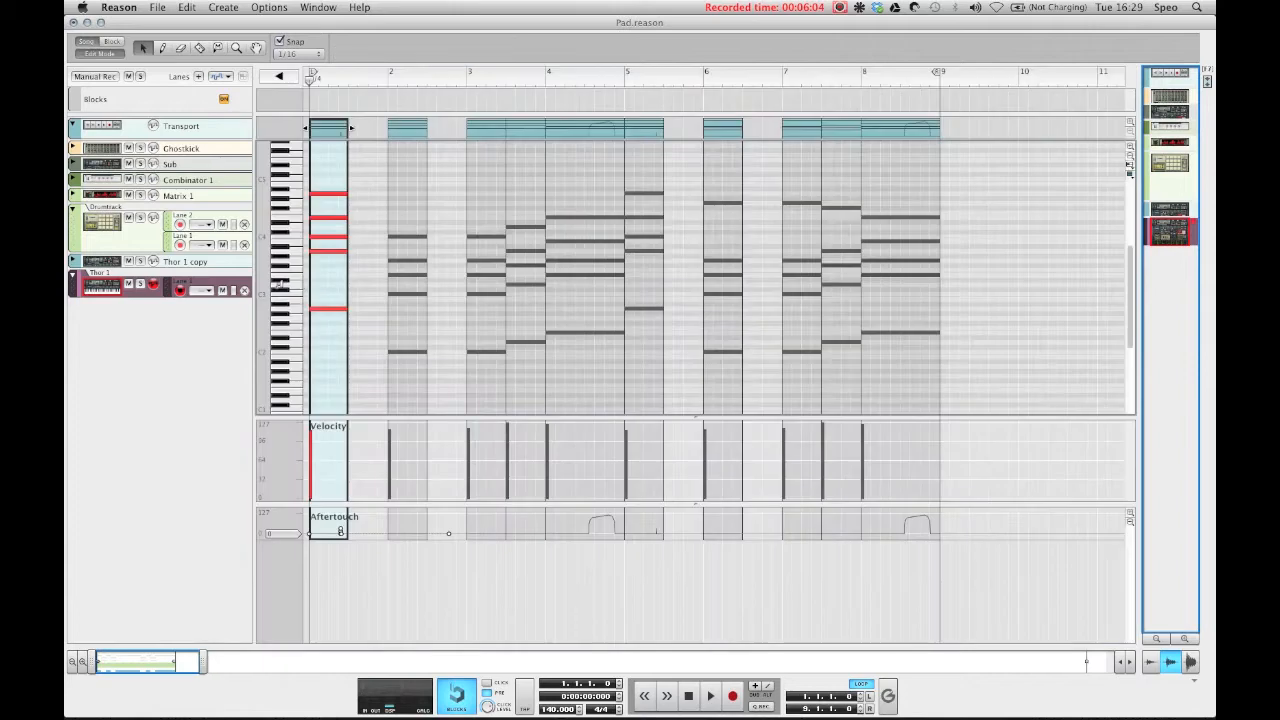
left_click(314, 251)
left_click(327, 237)
left_click(331, 218)
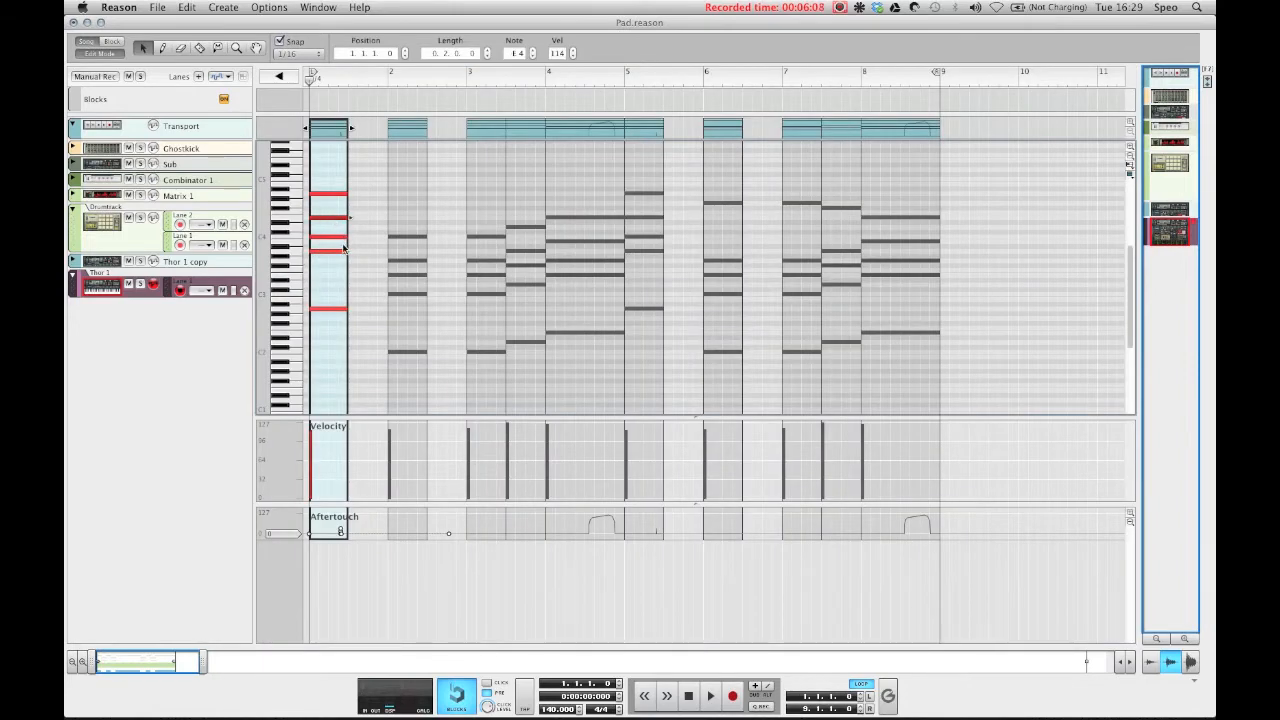
left_click(333, 319)
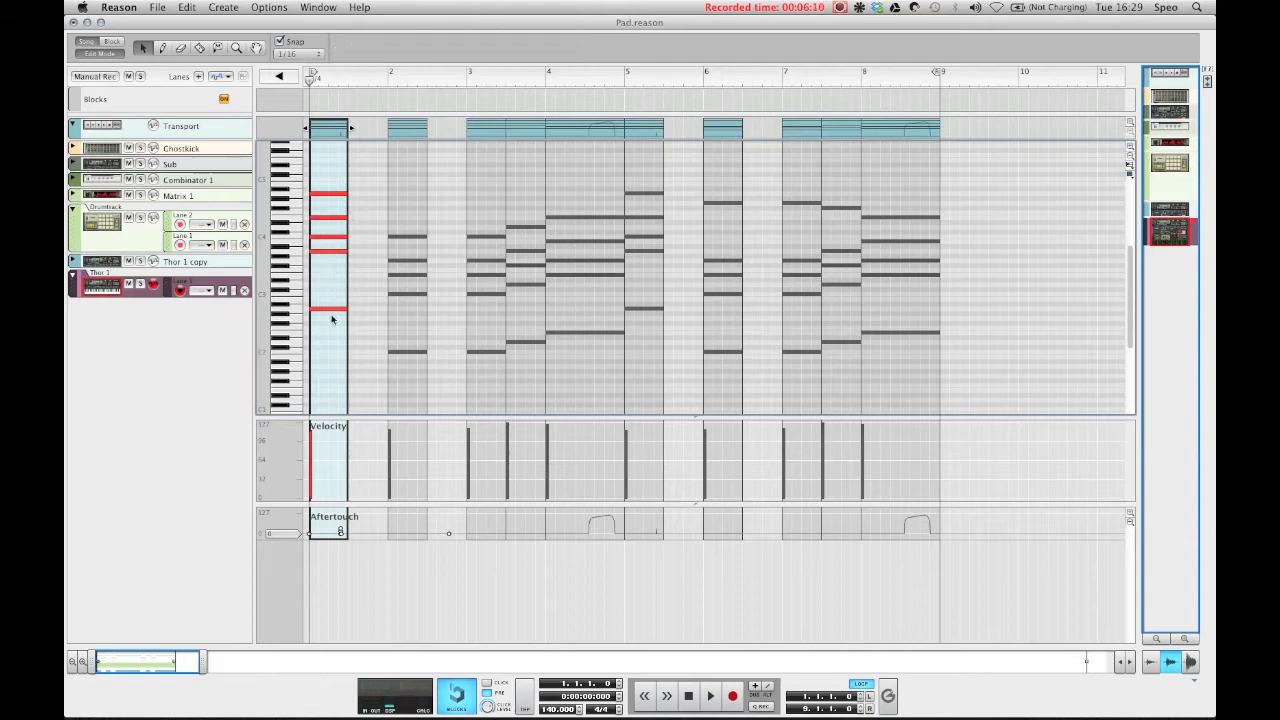
left_click(331, 310)
left_click(327, 194)
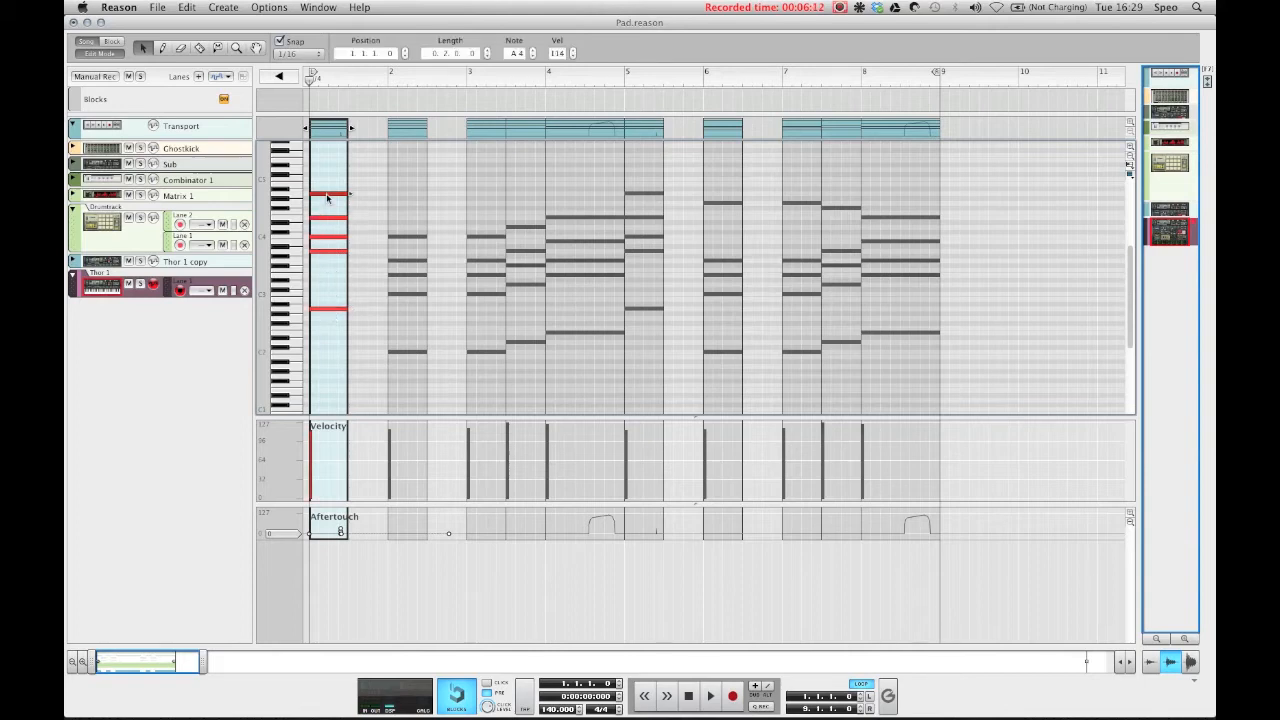
Examine the chord notes in the Thor 1 clips at bars 5, 6 and 7.
left_click(649, 127)
left_click(644, 193)
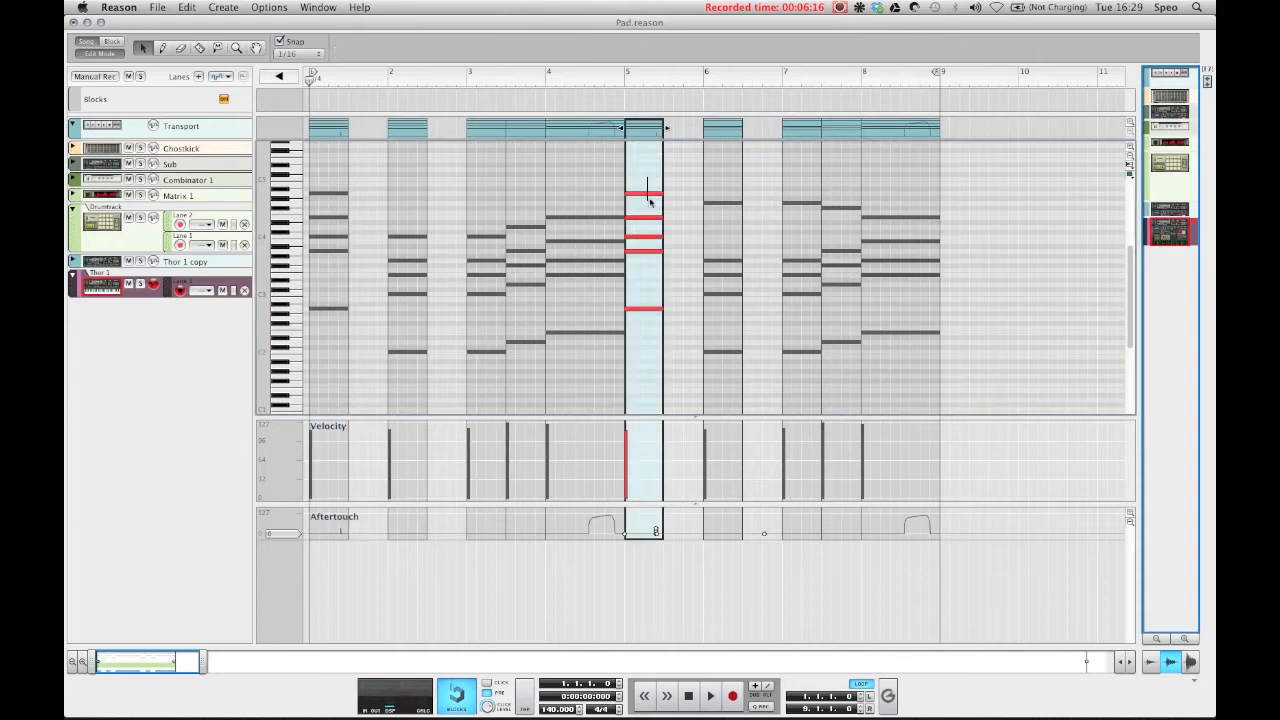
left_click(723, 128)
left_click(812, 130)
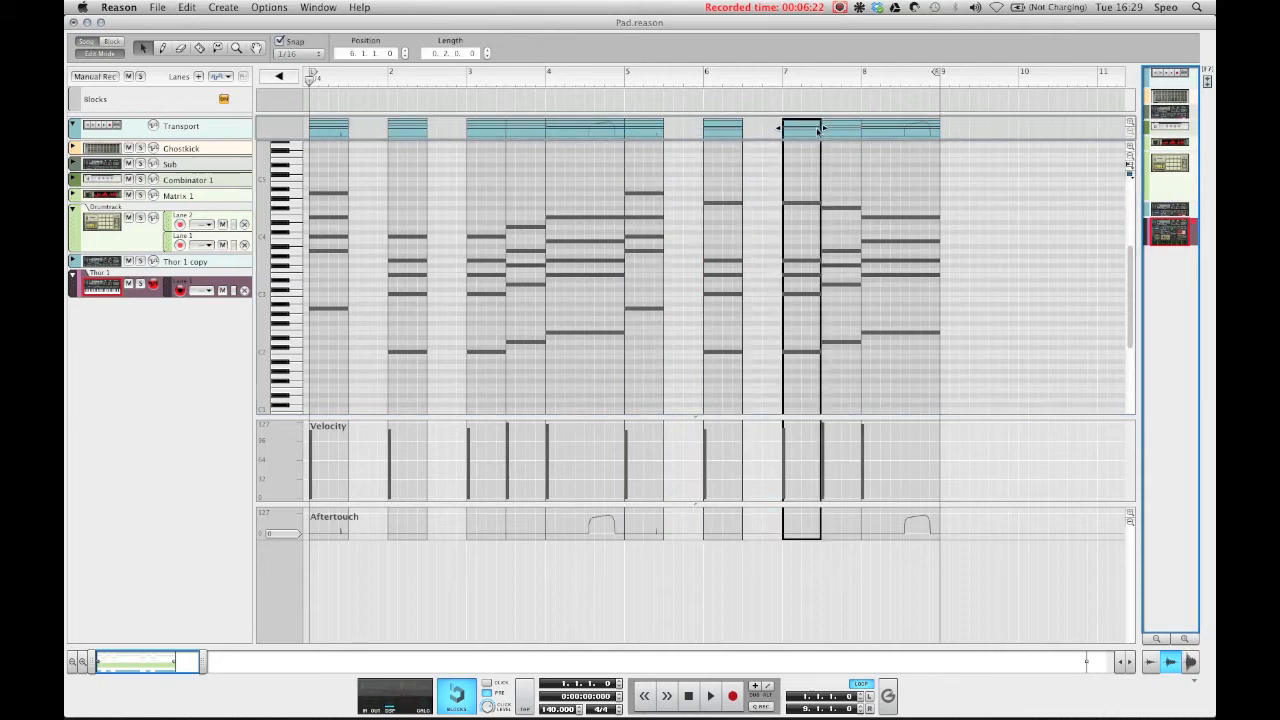
Play back the Thor 1 chord clips from bar 5, stop playback and return the song position to the start.
left_click(625, 78)
key("space")
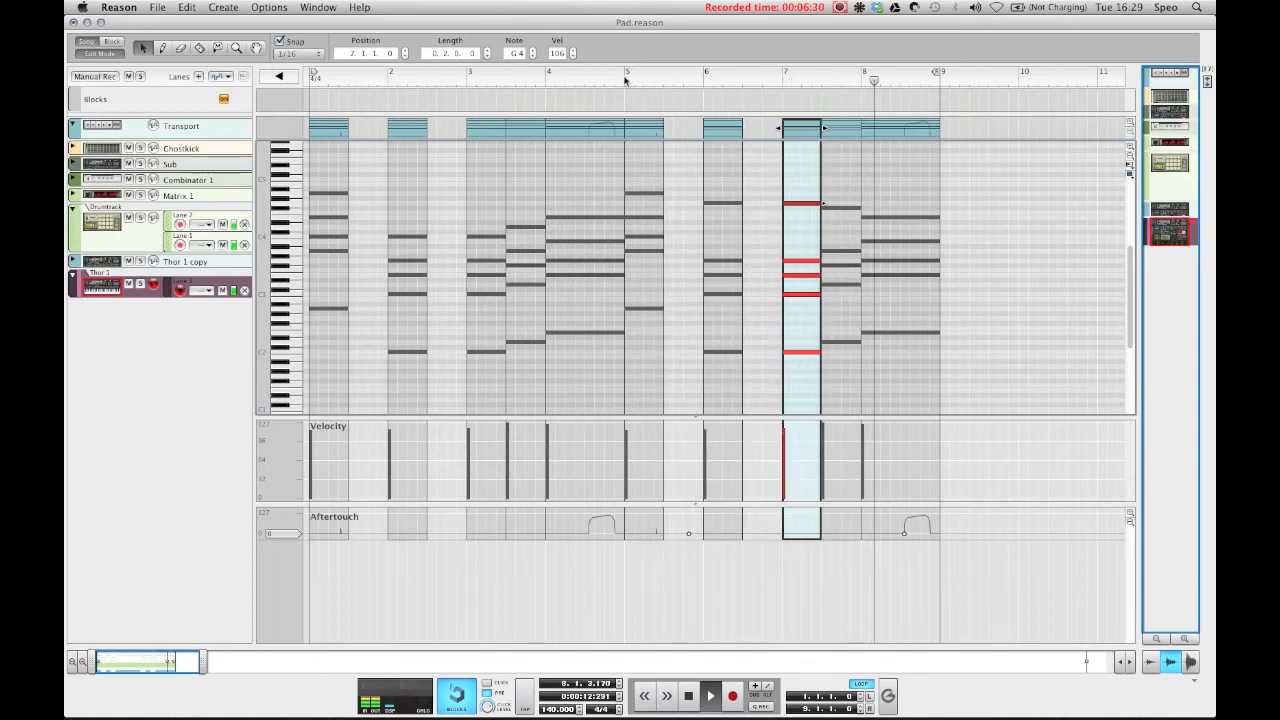
key("space")
key("shift+Return")
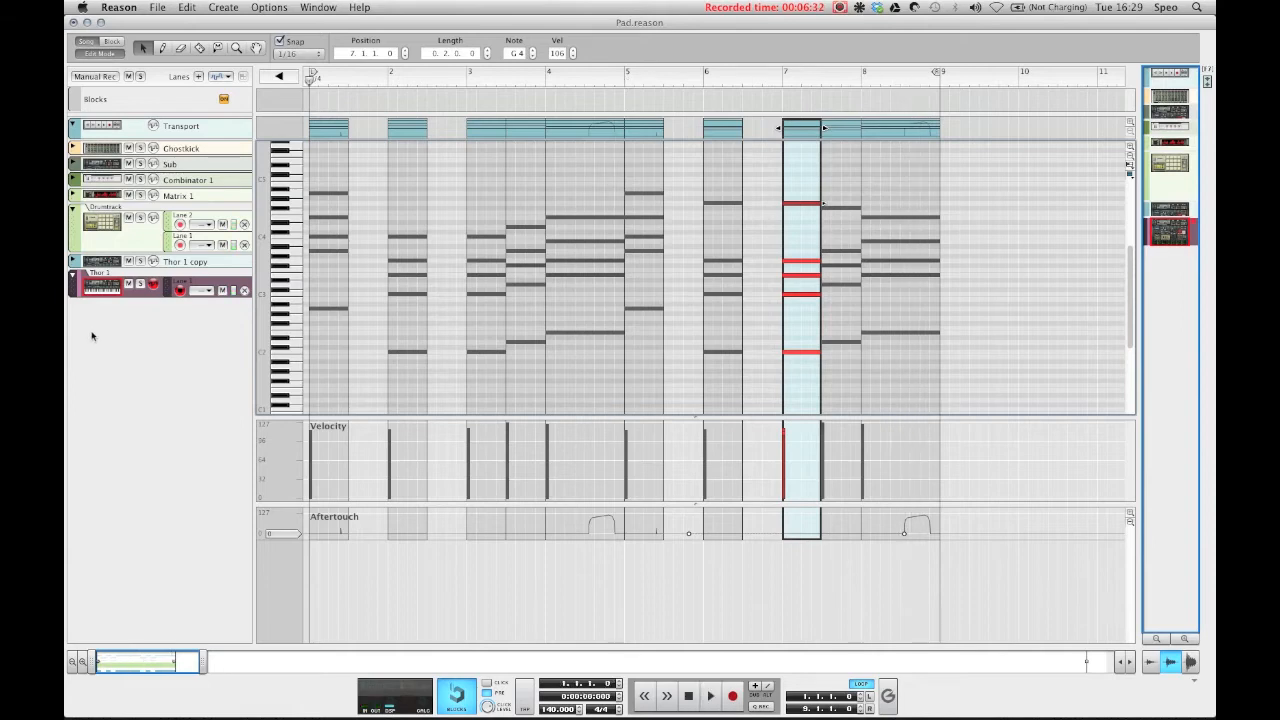
Leave note editing for the Thor 1 clip, return to the arrangement and deselect the bar 7 clip.
key("super+o")
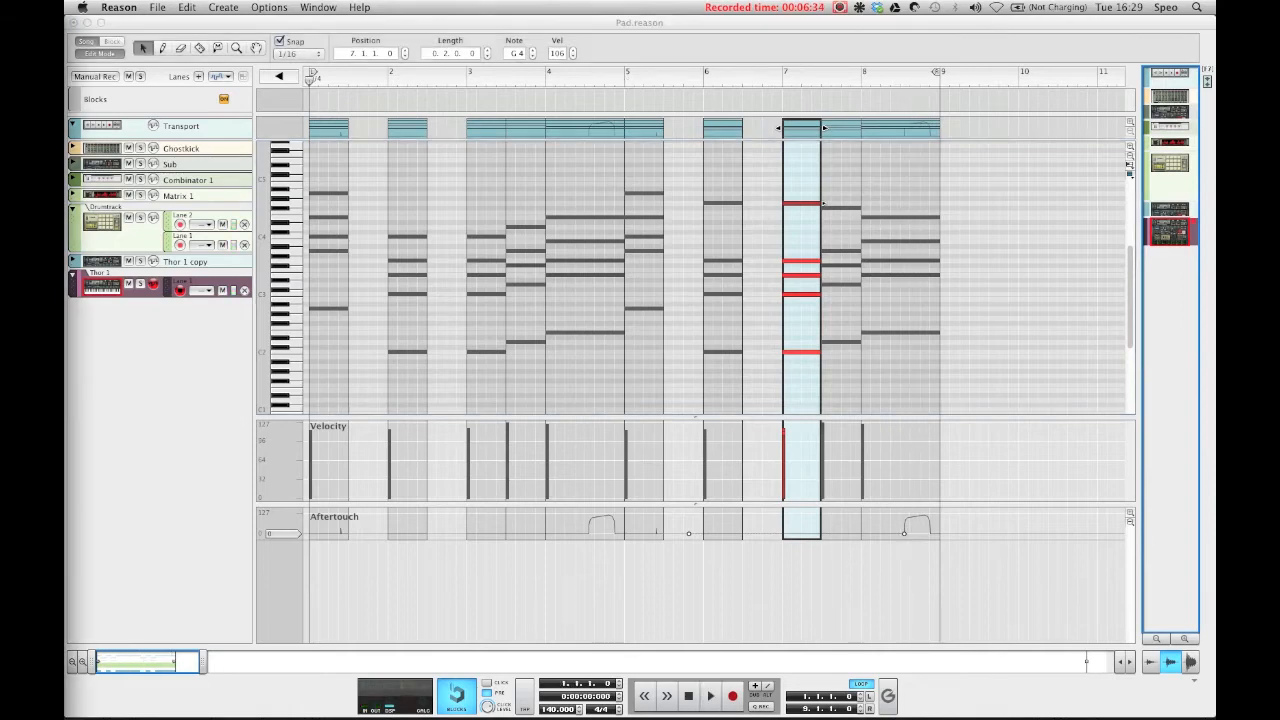
key("super+e")
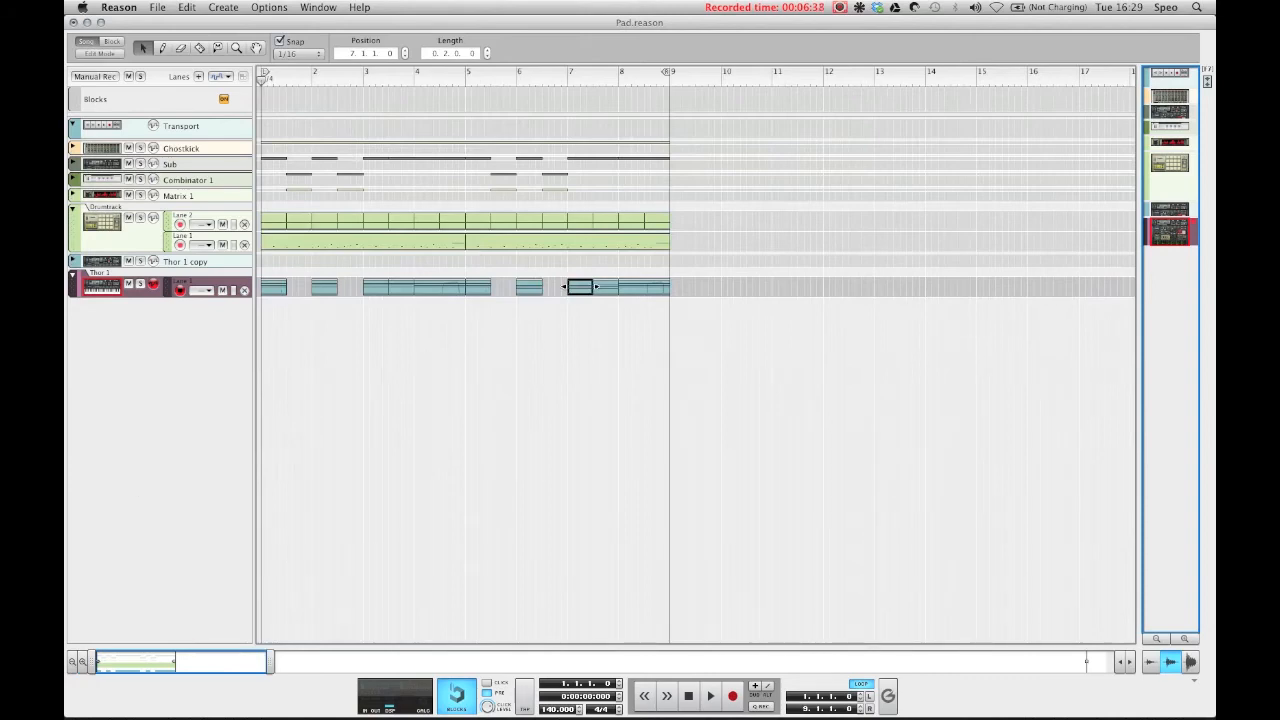
key("F6")
left_click(487, 454)
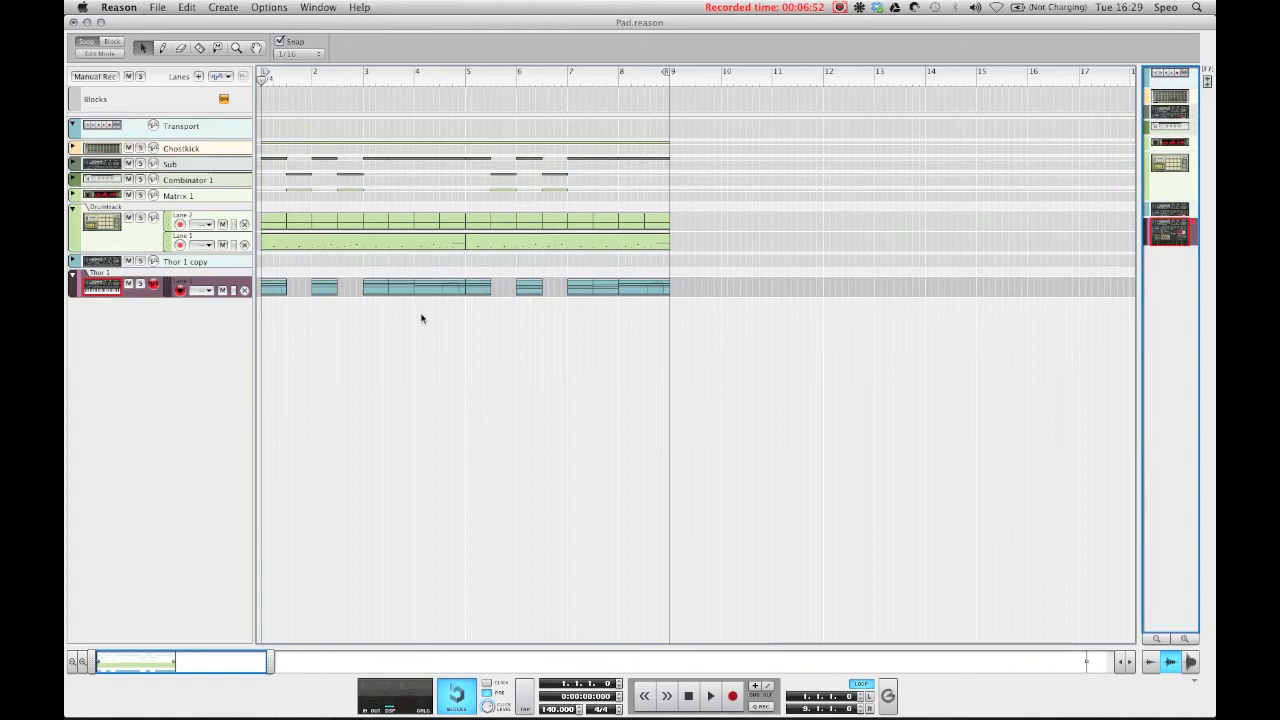
On the back of the rack, connect a Spider Audio split output from the SideChain Combinator to the Line Mixer 2 channel's dynamics sidechain input.
key("F6")
scroll(421, 338, "up", 5)
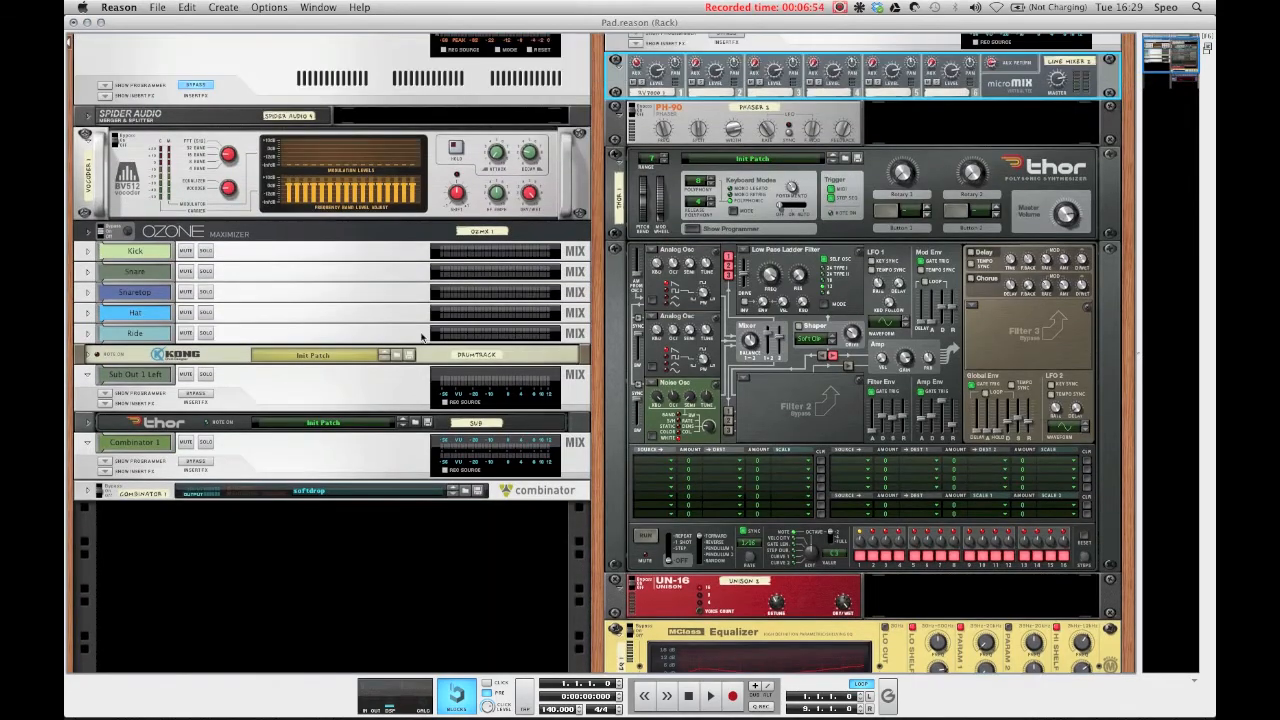
scroll(421, 338, "up", 2)
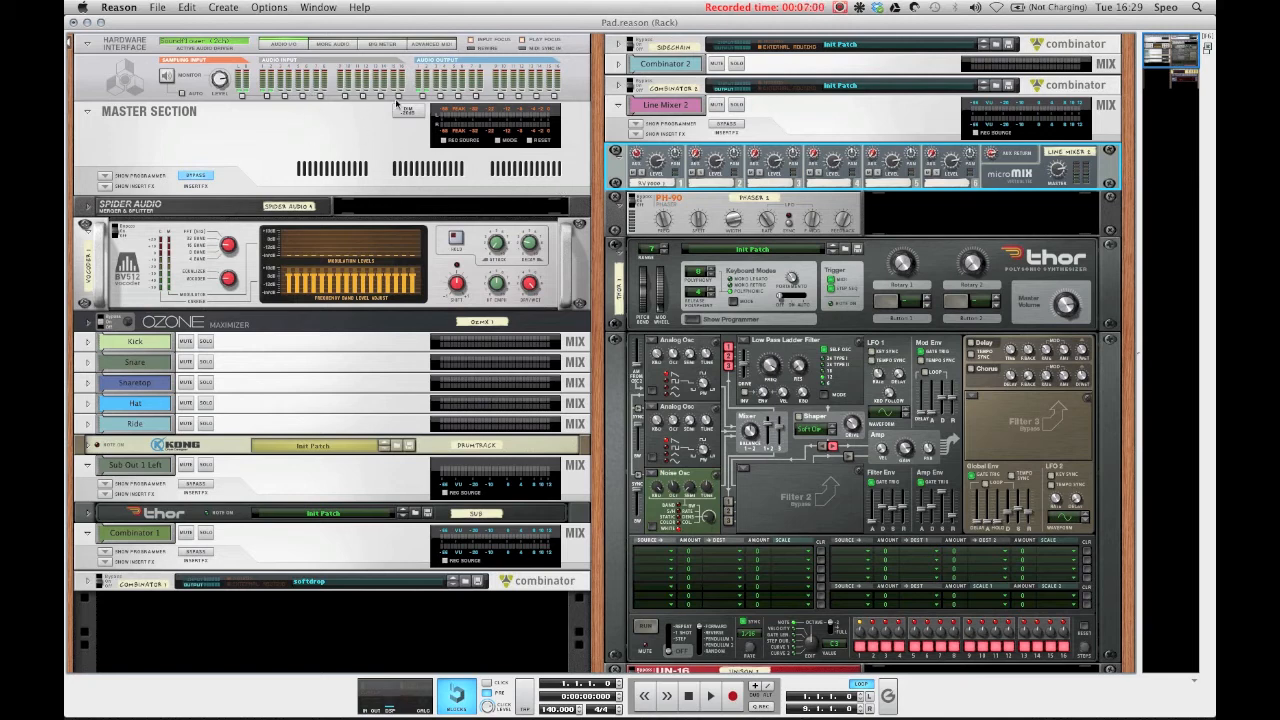
left_click(341, 131)
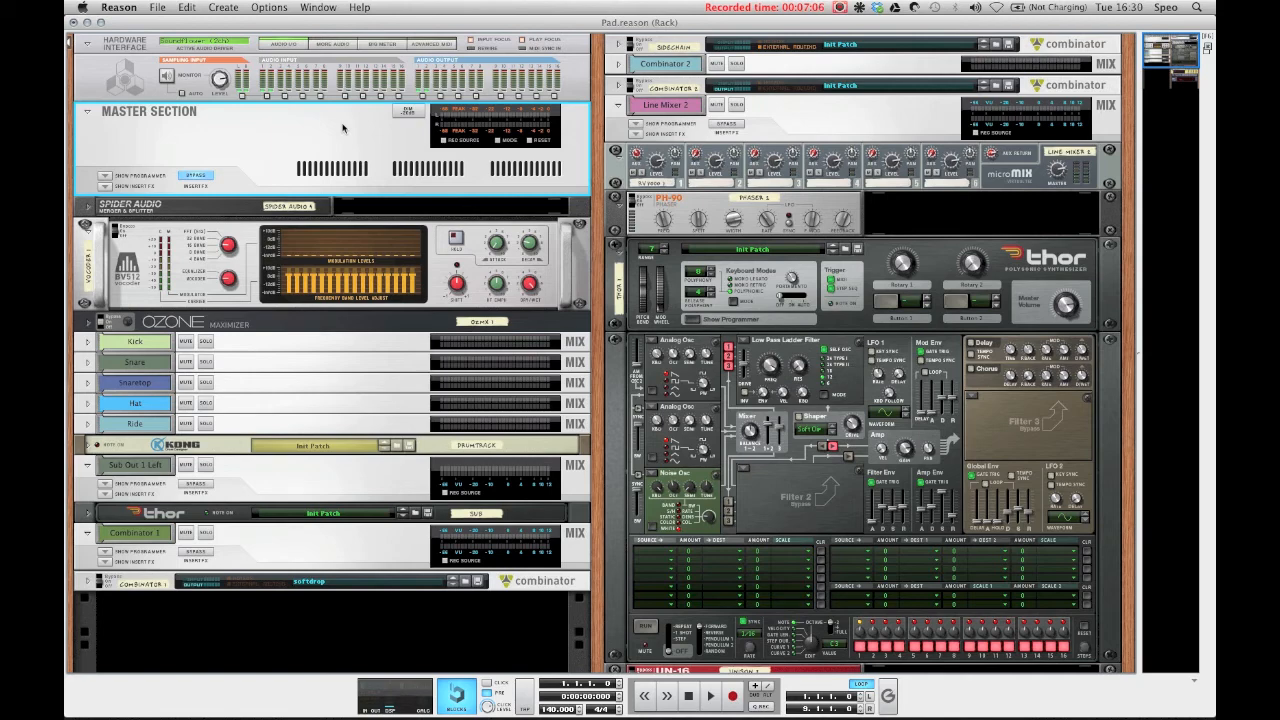
left_click(834, 122)
key("Tab")
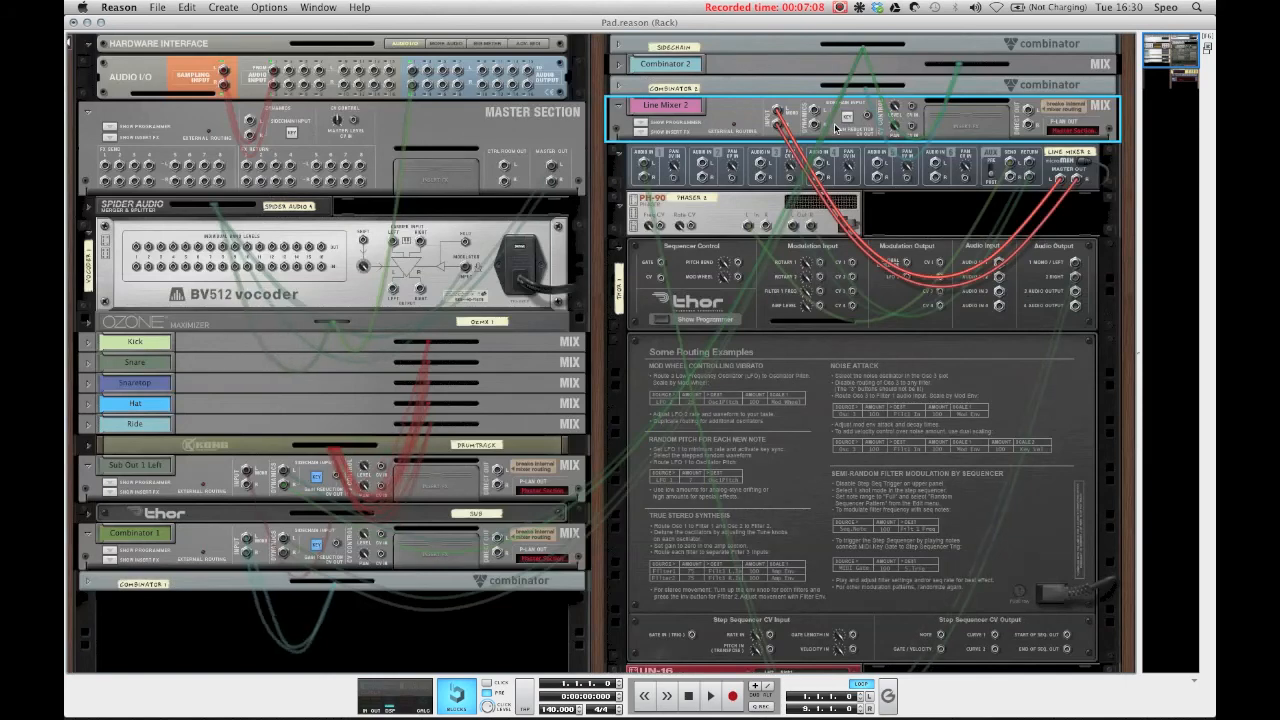
left_click(812, 112)
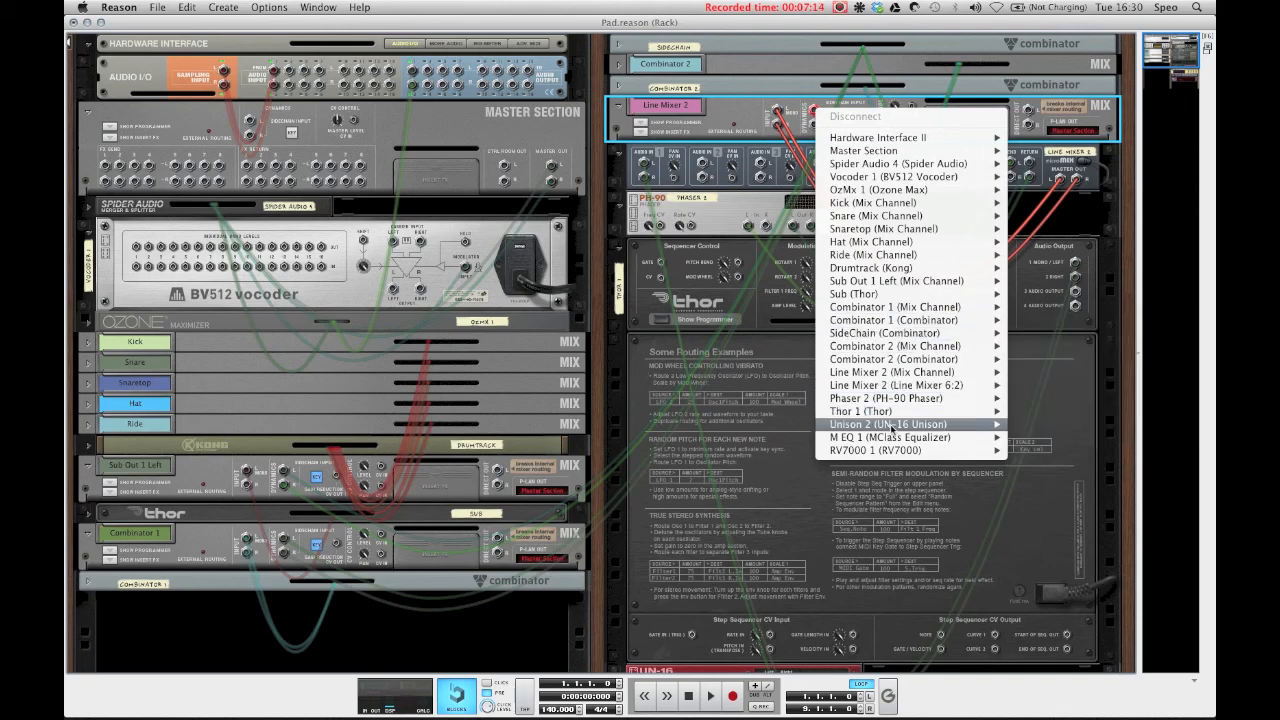
mouse_move(884, 403)
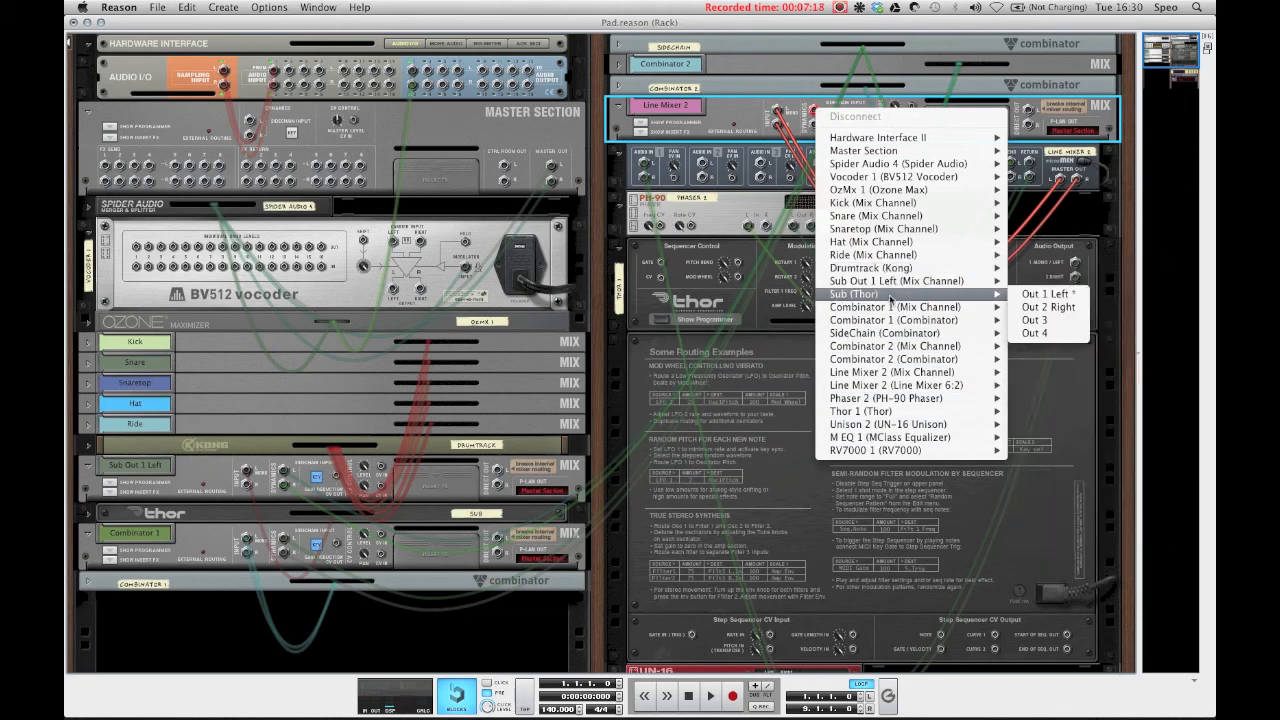
mouse_move(893, 311)
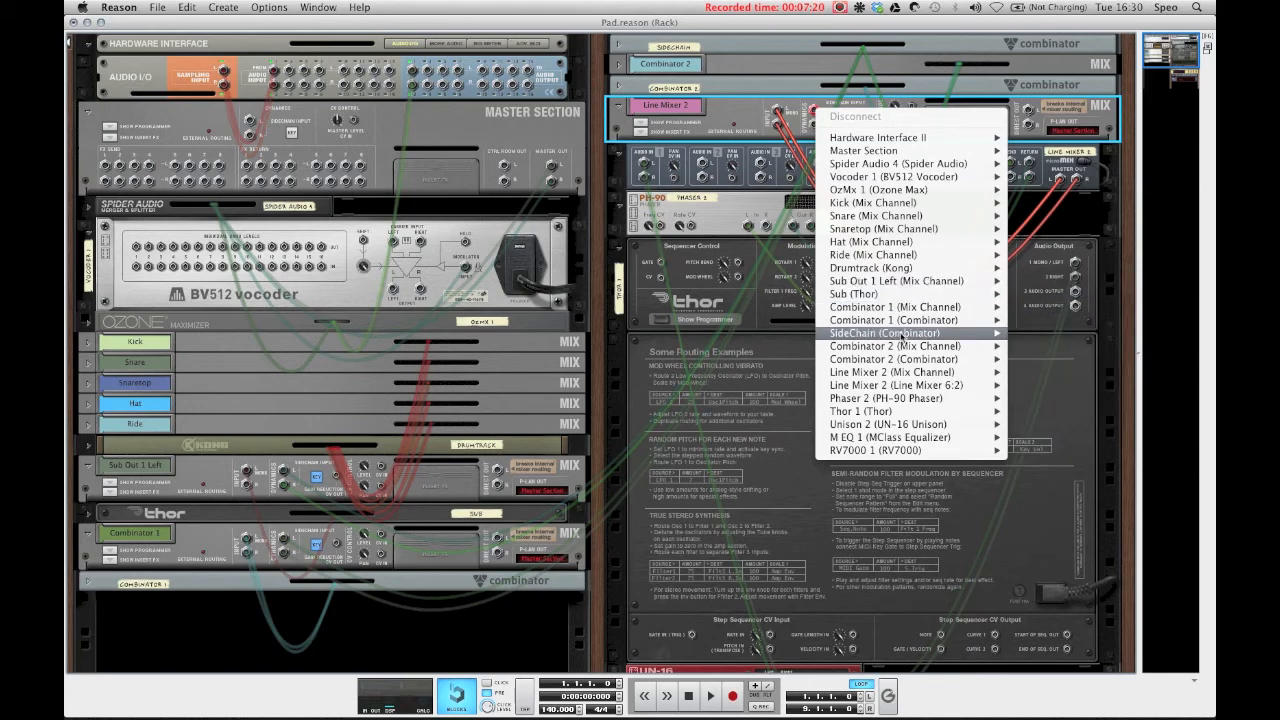
mouse_move(893, 333)
mouse_move(762, 414)
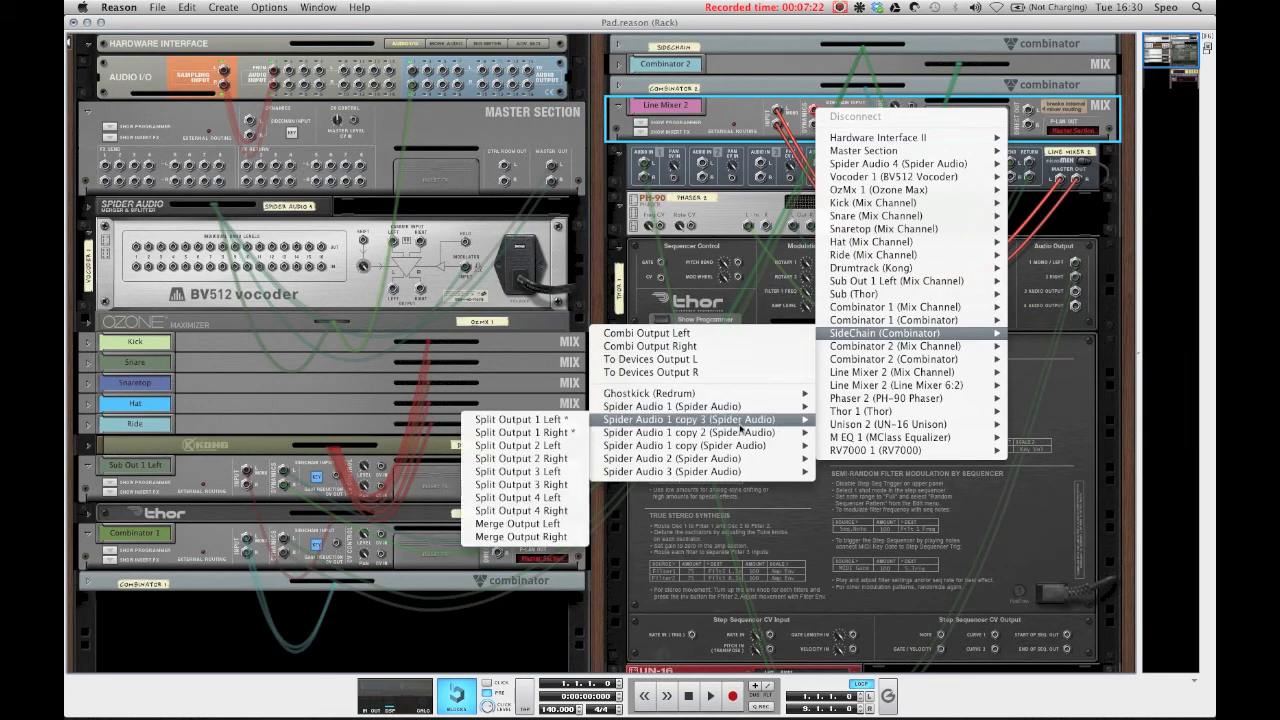
left_click(550, 450)
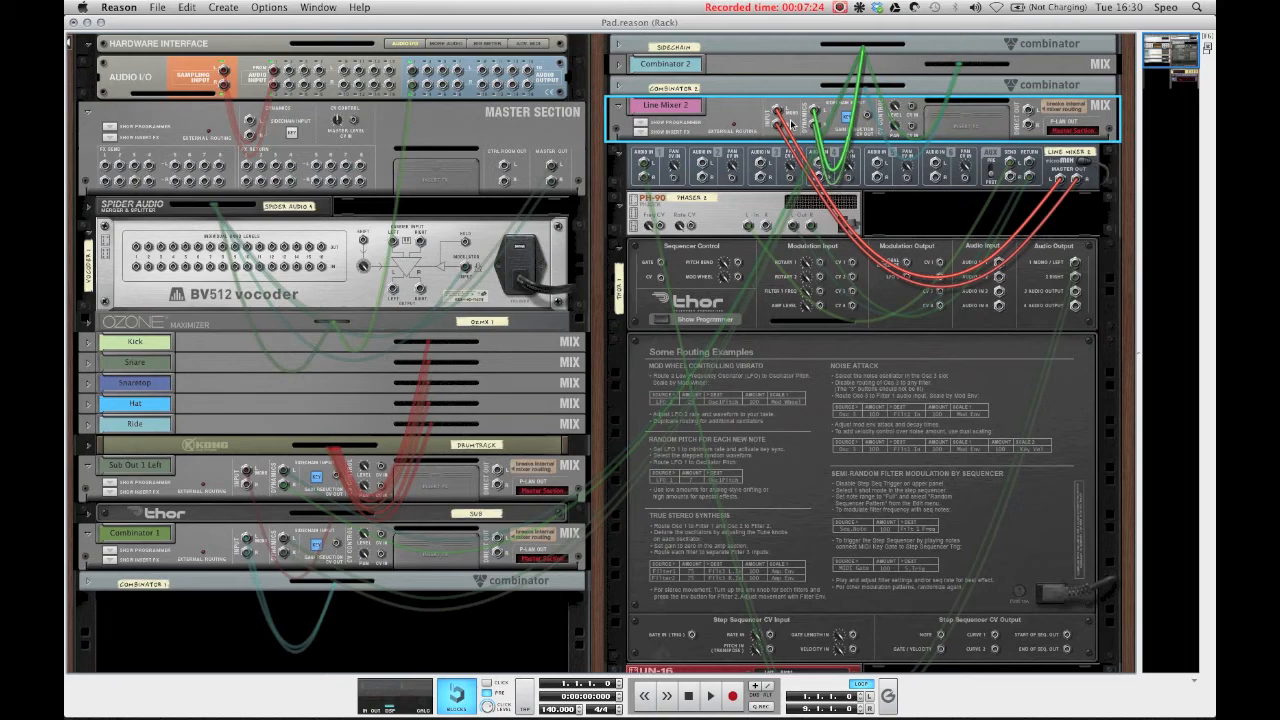
key("Tab")
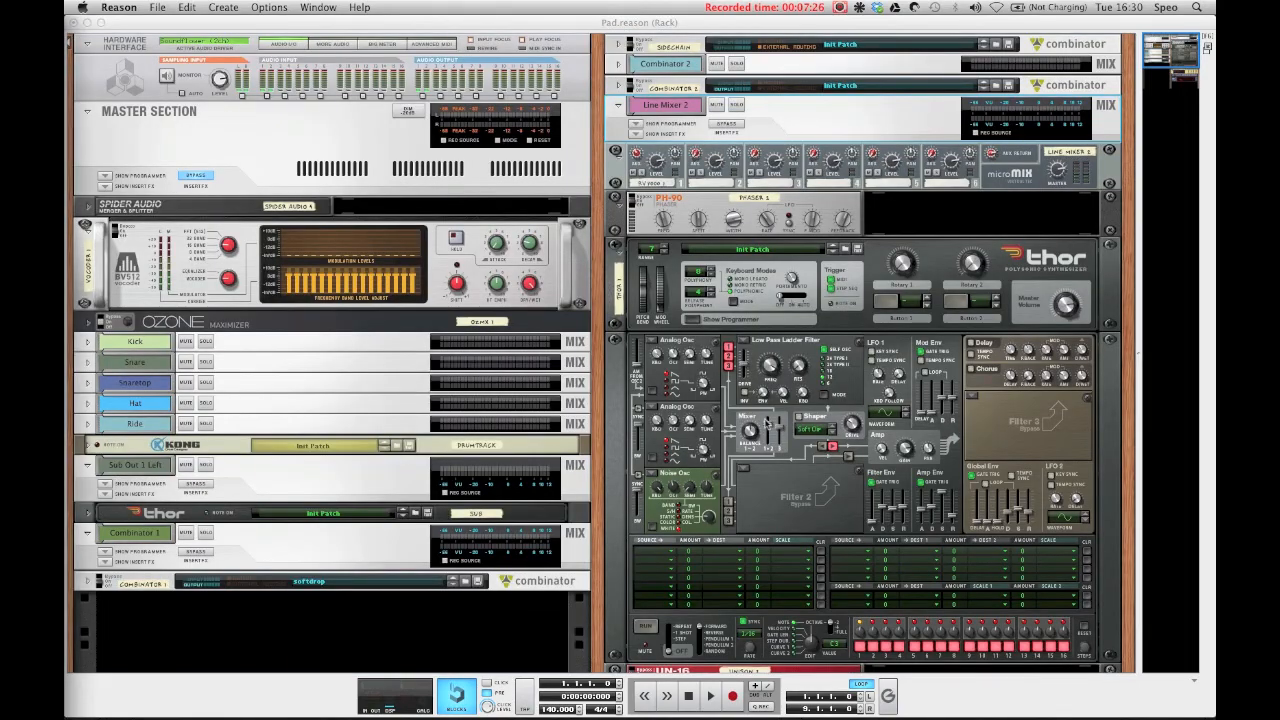
While the song plays, lower the Line Mixer 2 channel's level to -12.52 dB in the mixer, and stop playback.
key("F5")
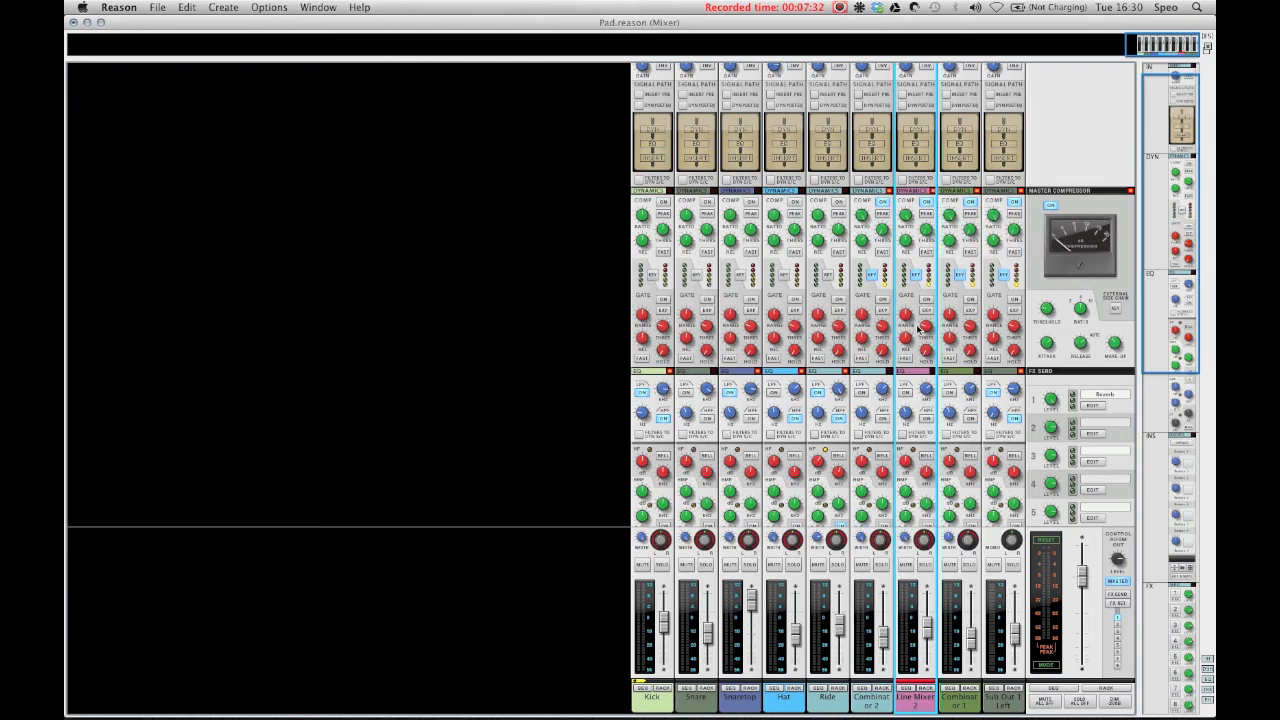
key("F7")
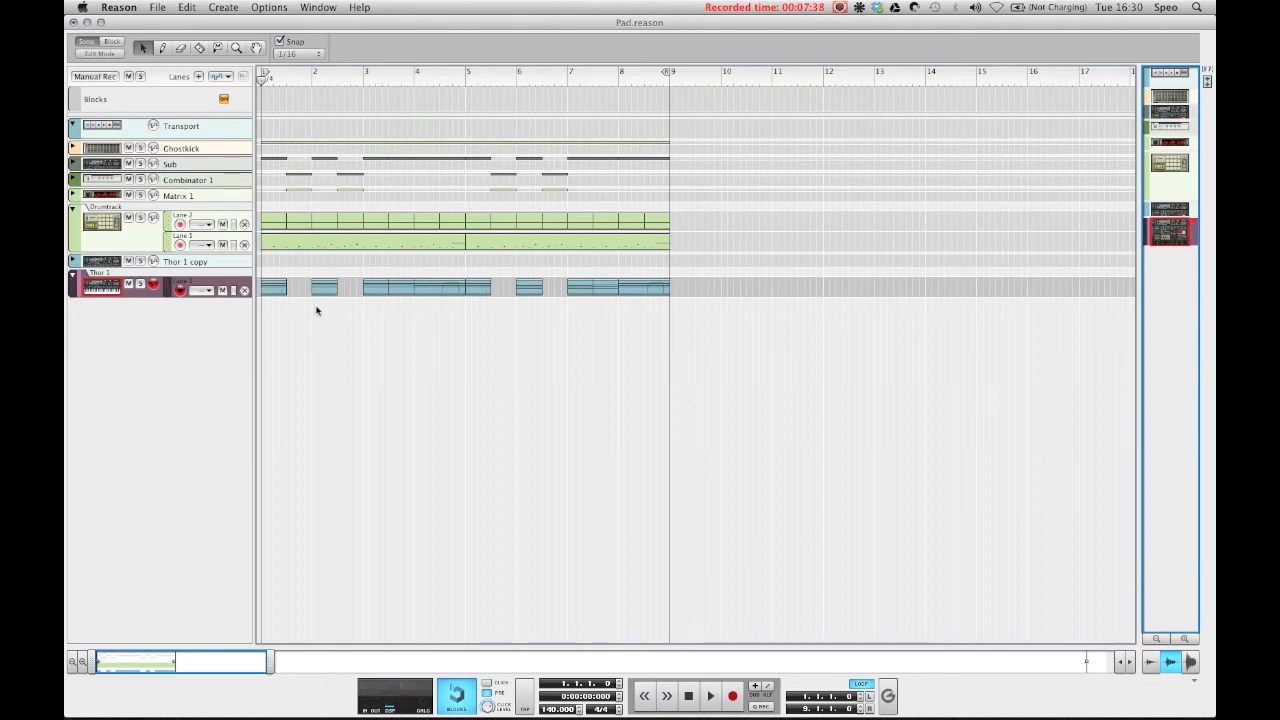
key("space")
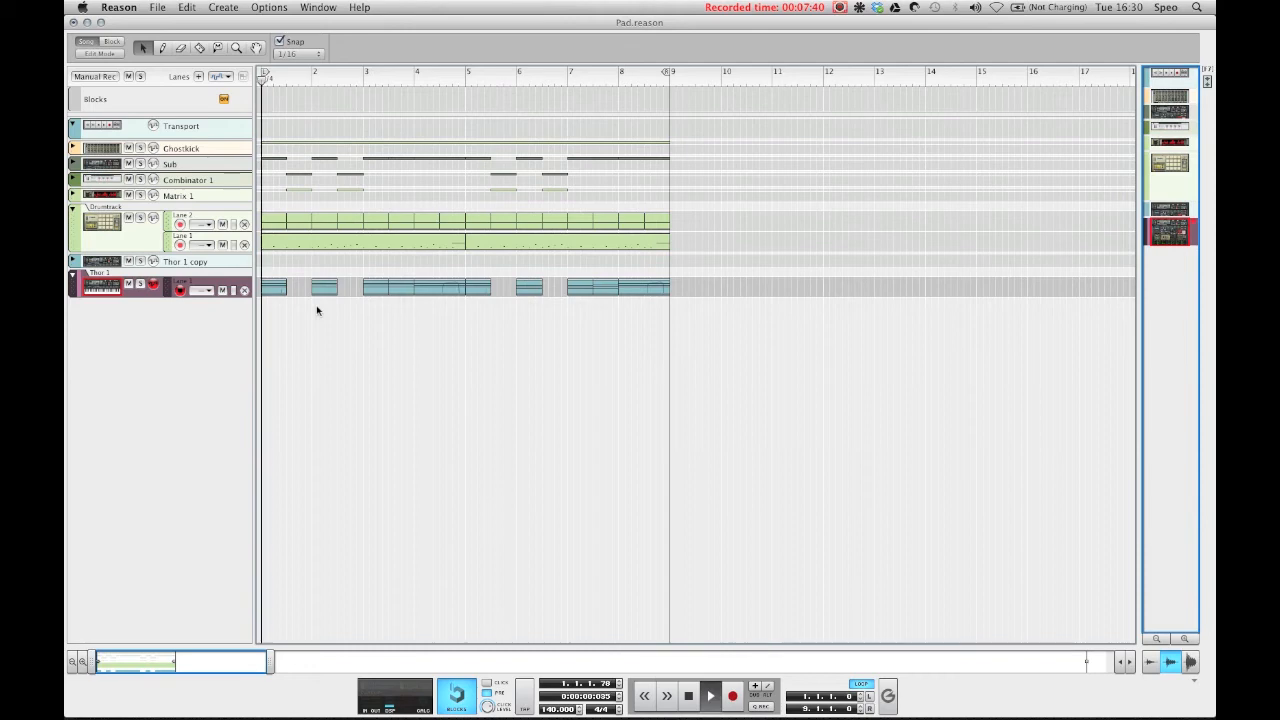
key("F5")
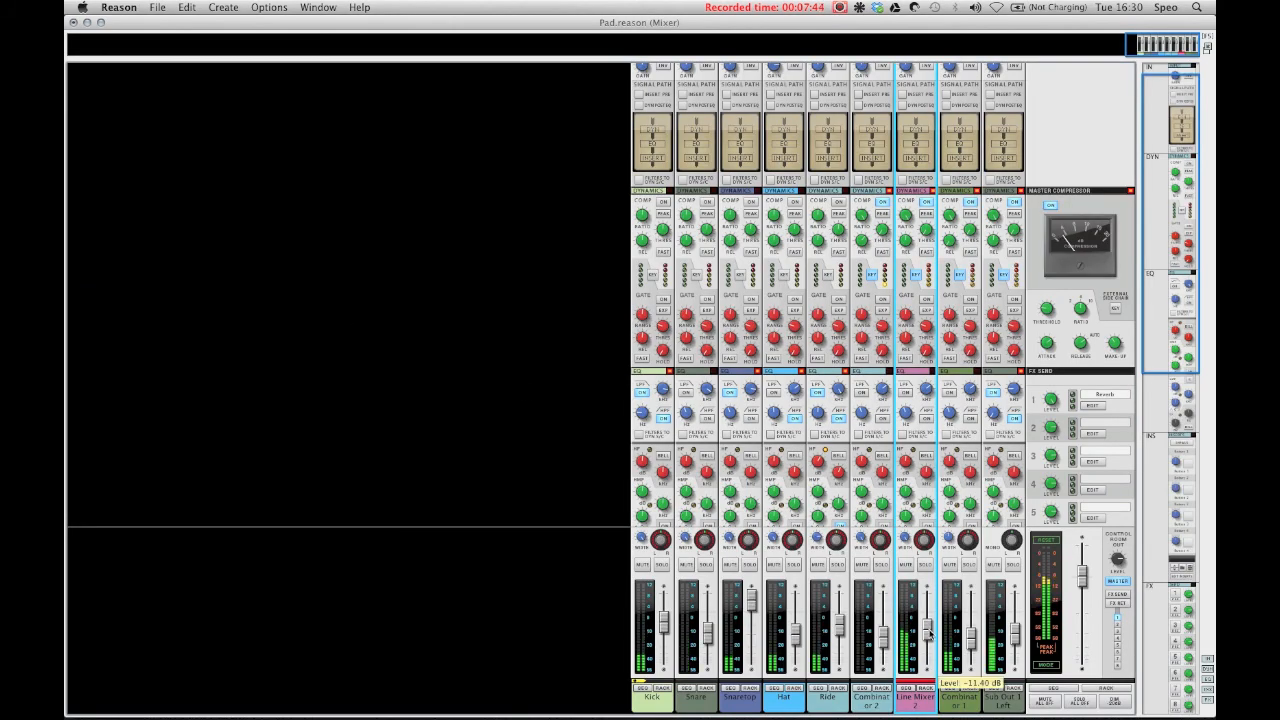
left_click_drag(927, 632, 929, 637)
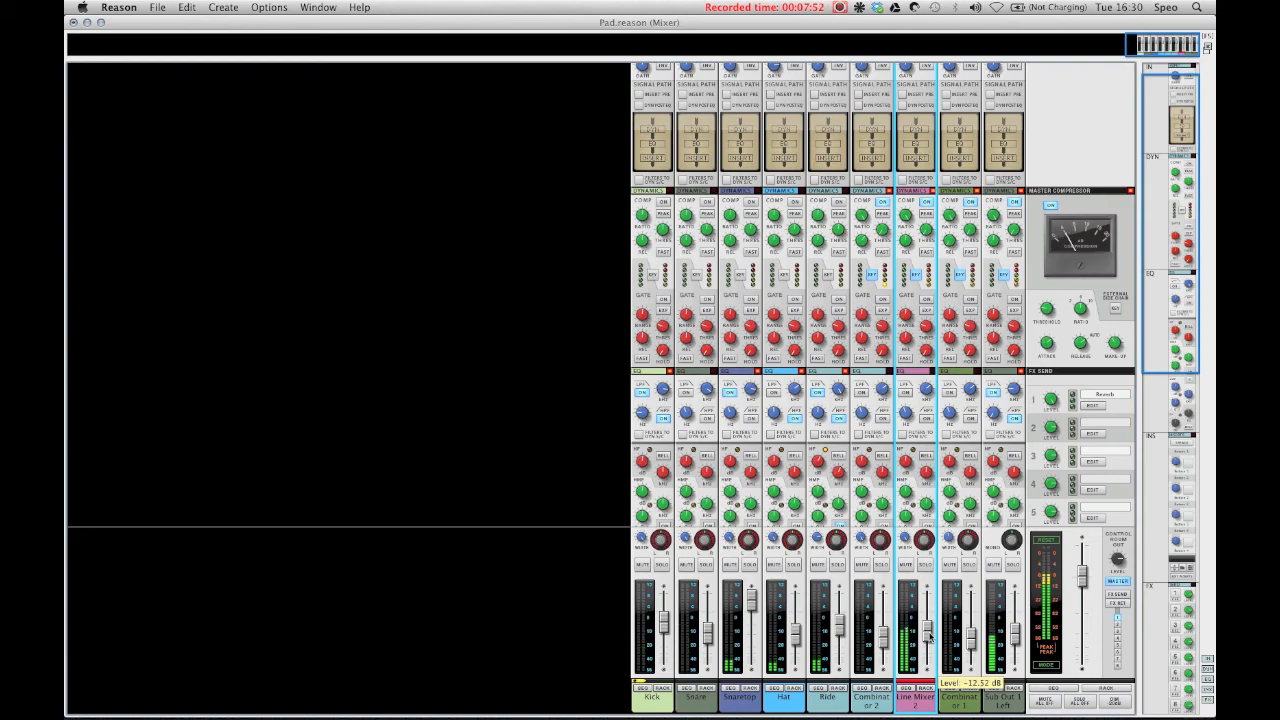
key("F6")
key("space")
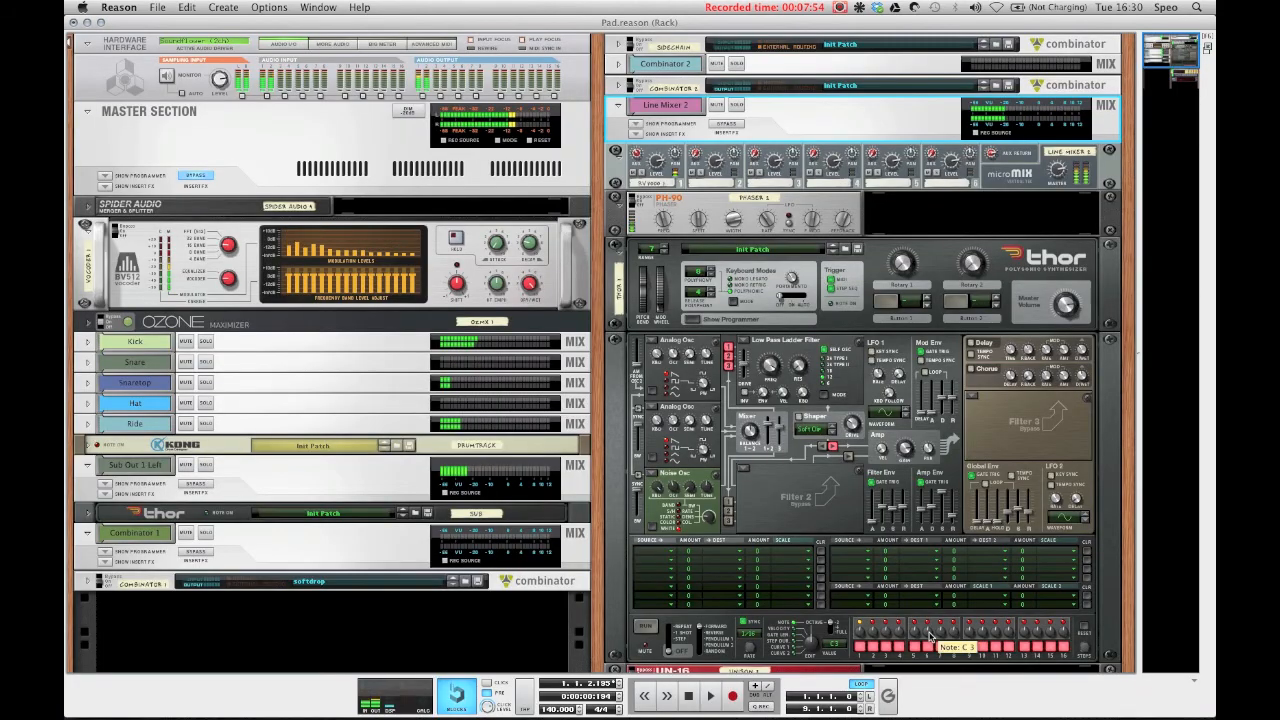
scroll(878, 570, "down", 3)
scroll(432, 509, "down", 4)
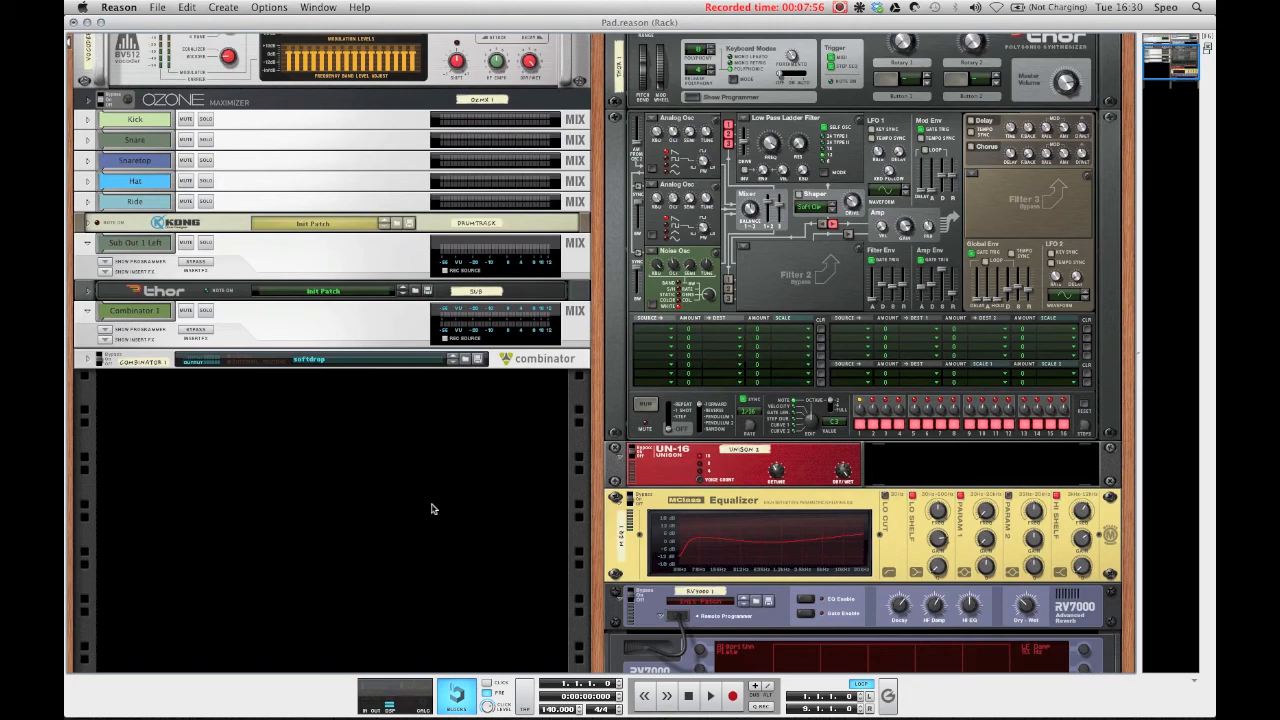
scroll(433, 509, "down", 5)
scroll(433, 508, "up", 10)
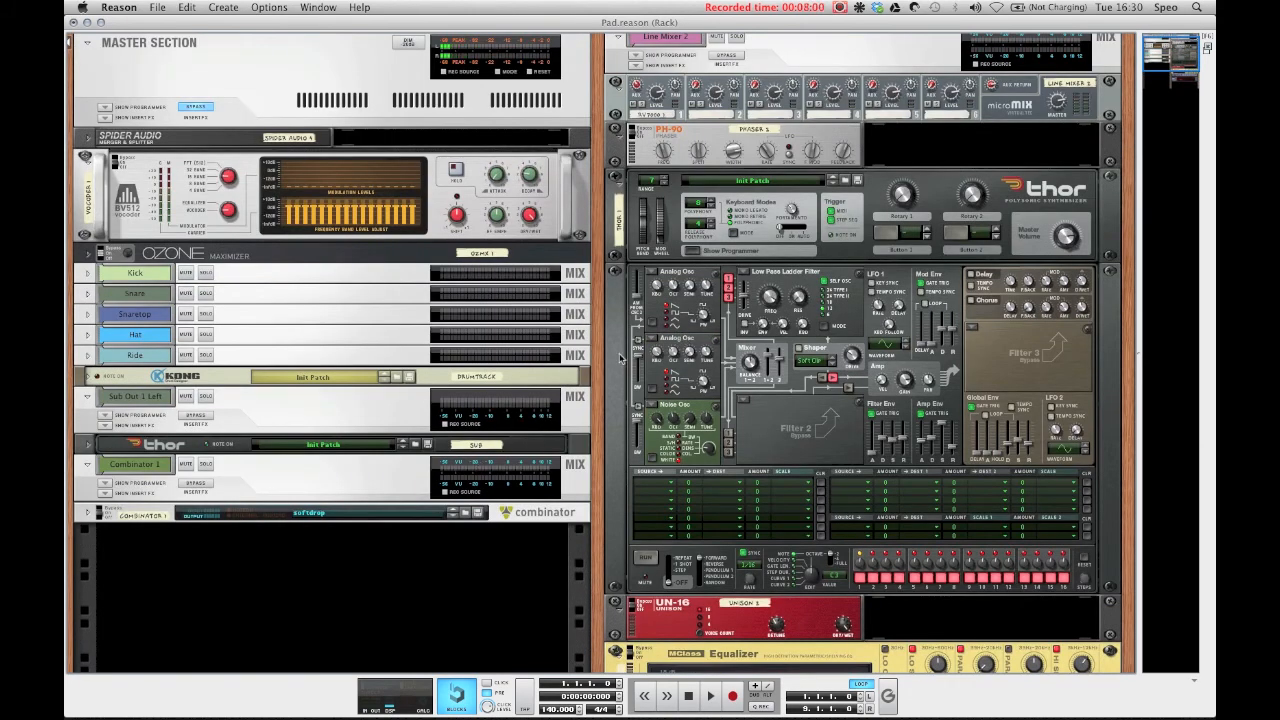
scroll(596, 383, "down", 12)
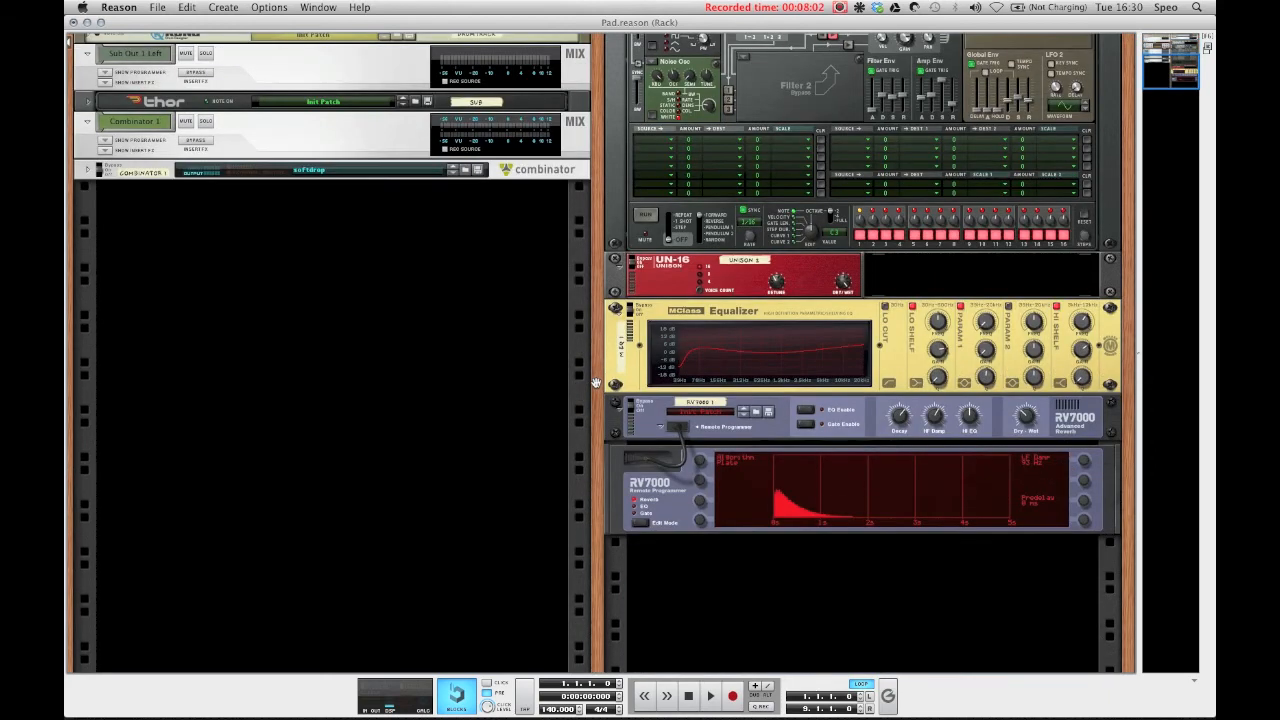
scroll(551, 386, "up", 14)
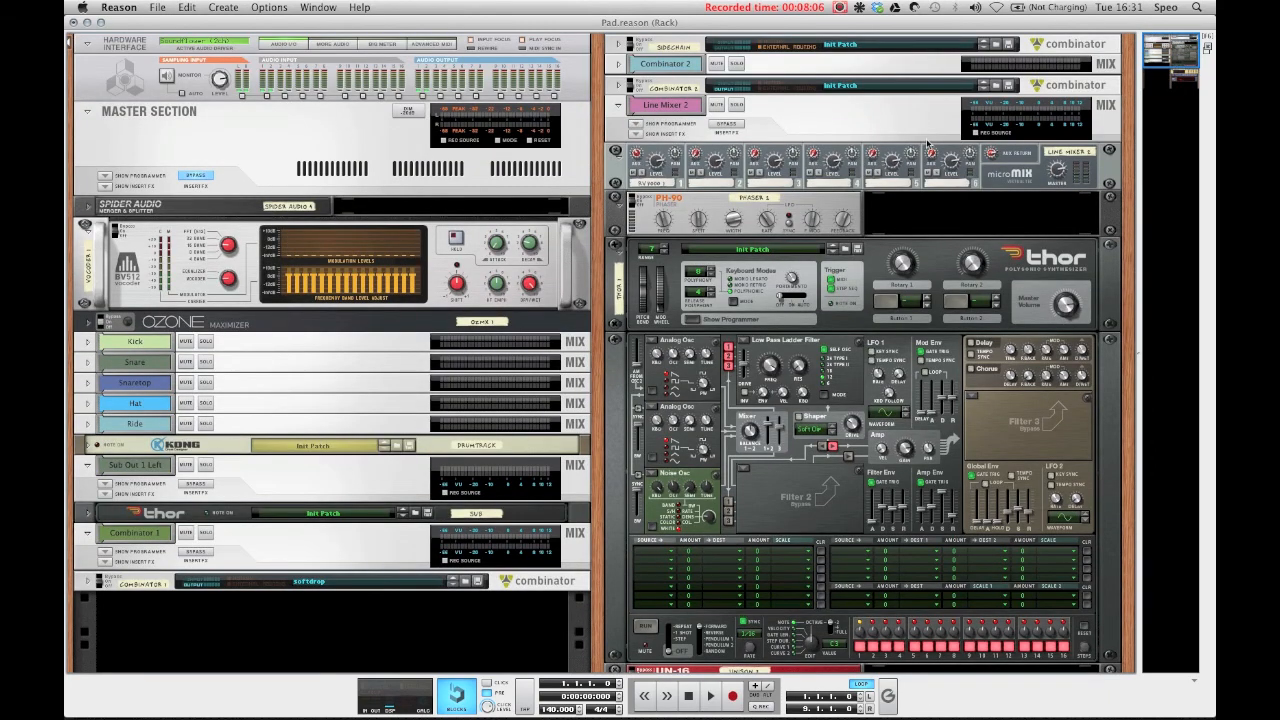
scroll(938, 148, "down", 4)
scroll(938, 148, "down", 9)
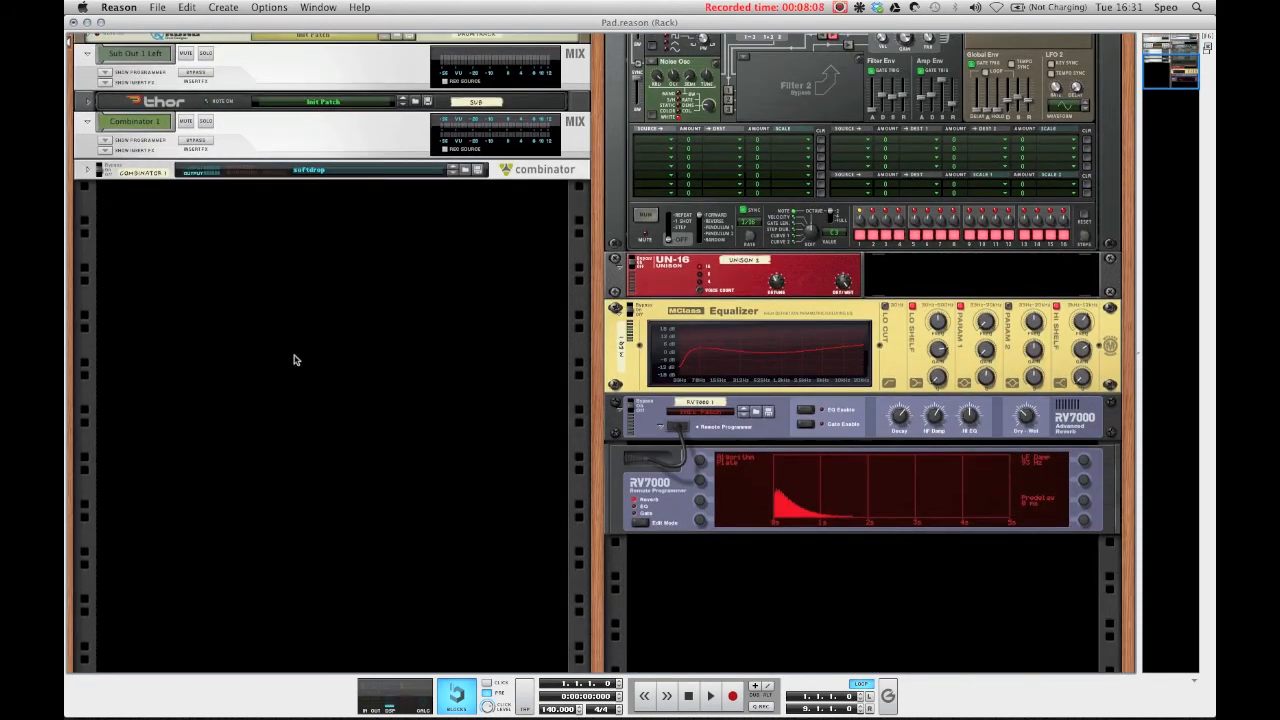
scroll(294, 360, "up", 2)
scroll(294, 360, "up", 1)
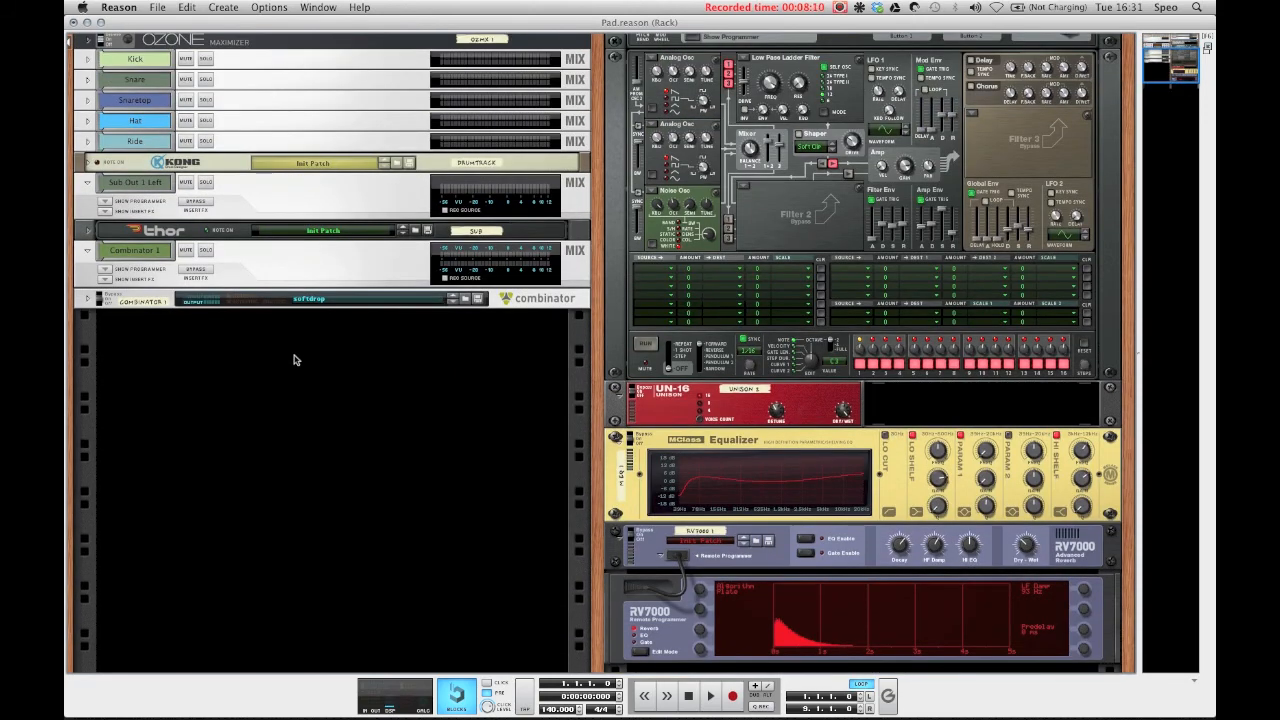
scroll(294, 360, "up", 3)
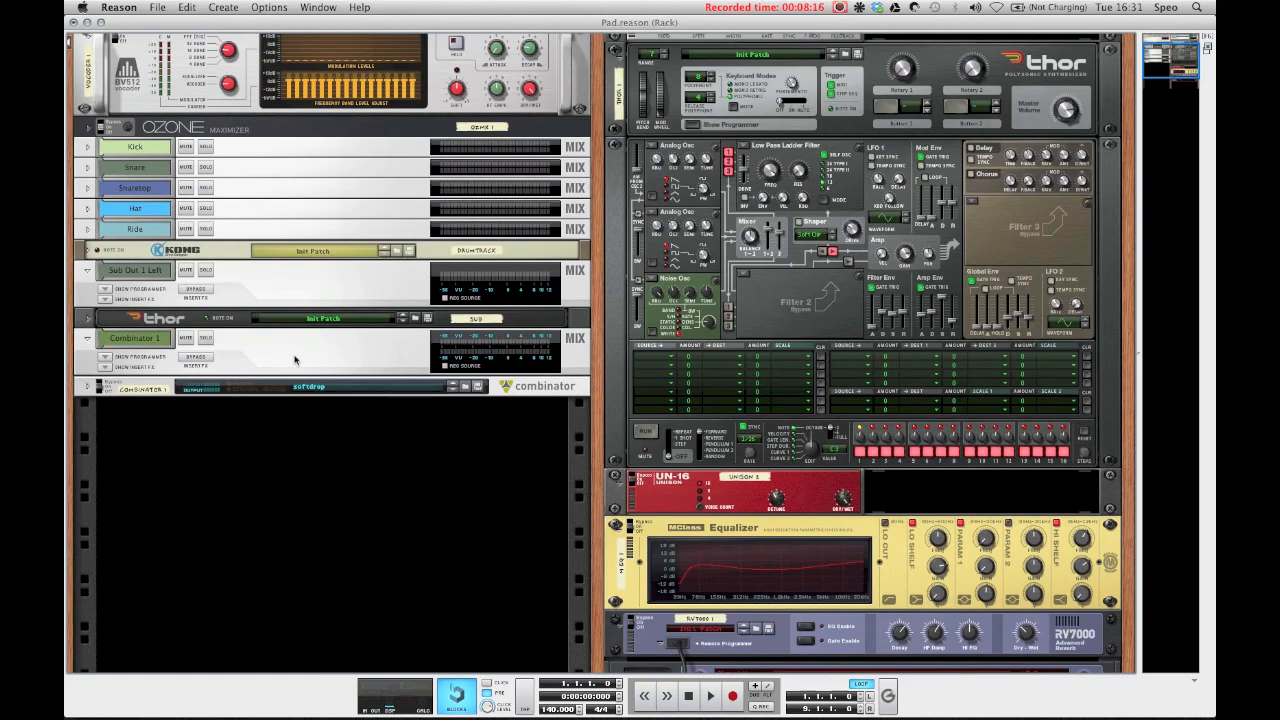
scroll(294, 360, "up", 4)
scroll(294, 360, "down", 8)
scroll(294, 360, "up", 9)
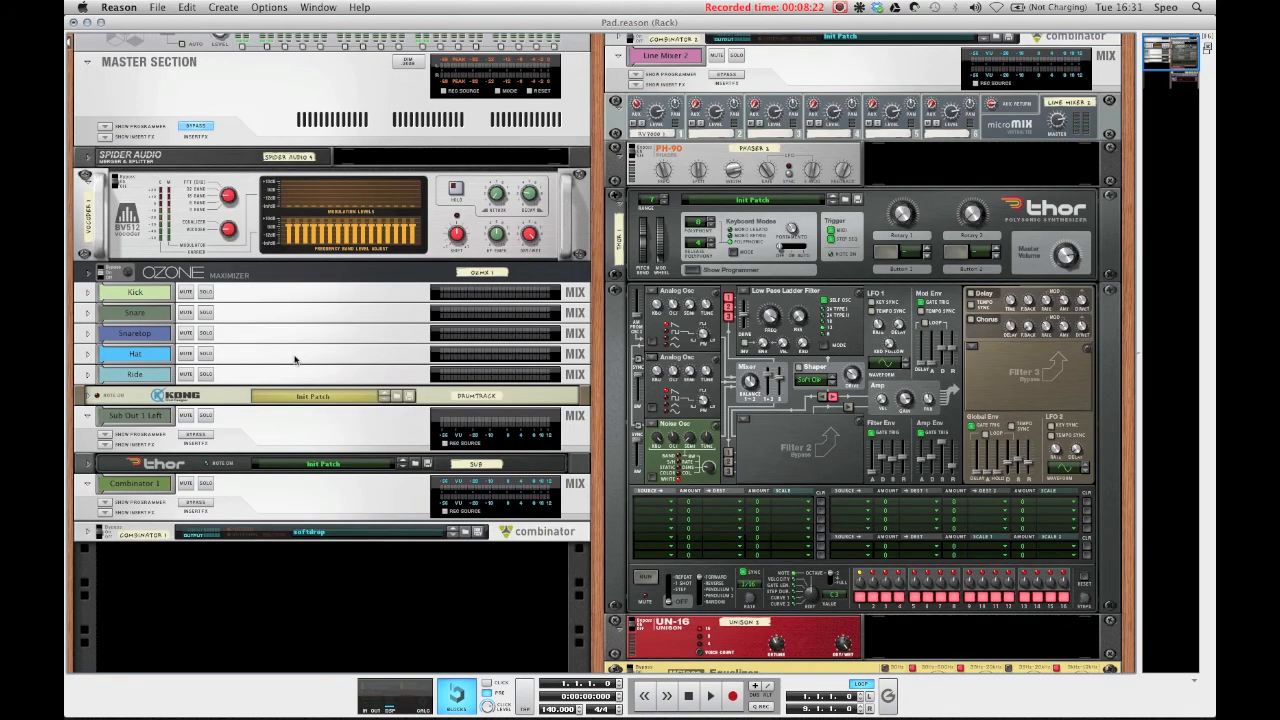
scroll(294, 360, "up", 2)
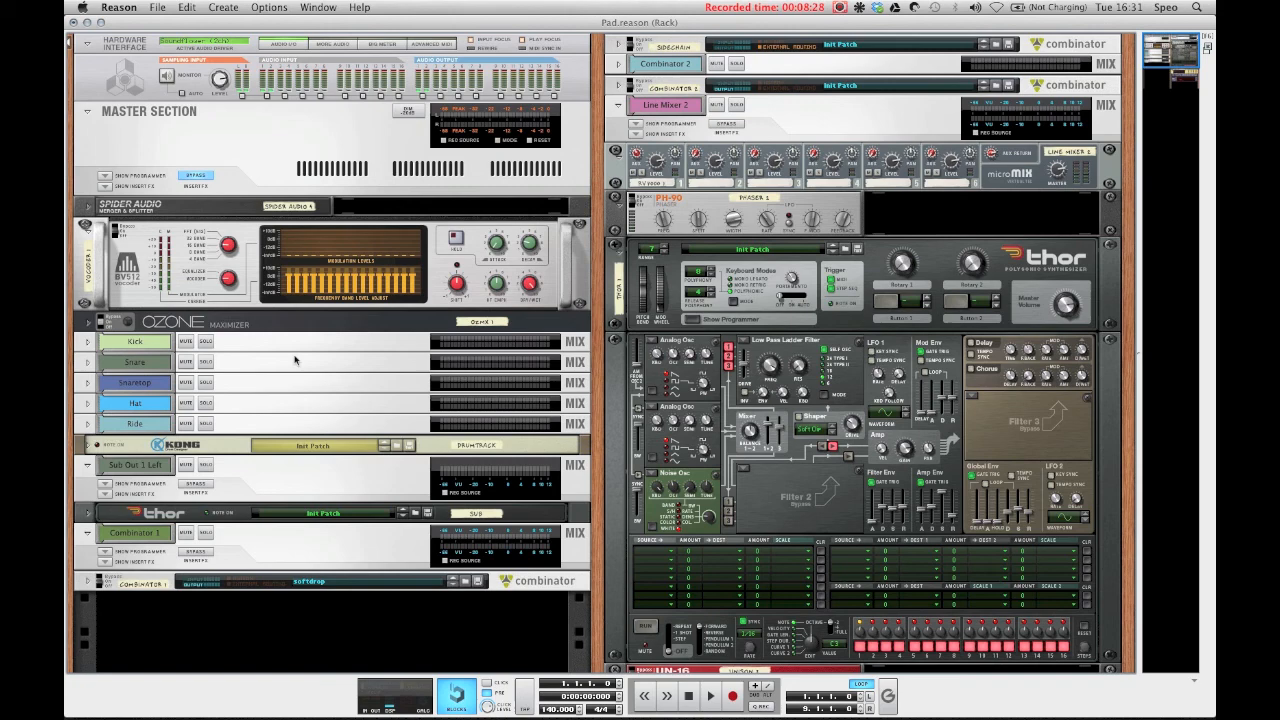
scroll(294, 360, "down", 7)
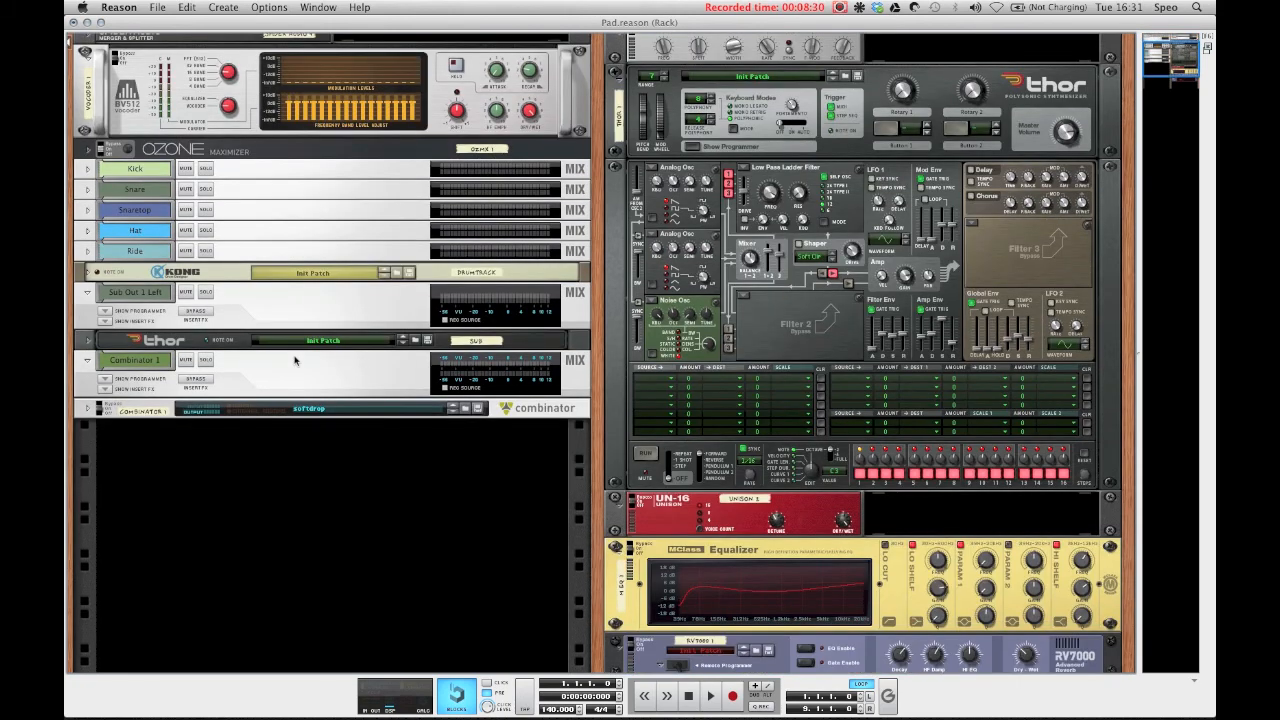
scroll(294, 360, "up", 7)
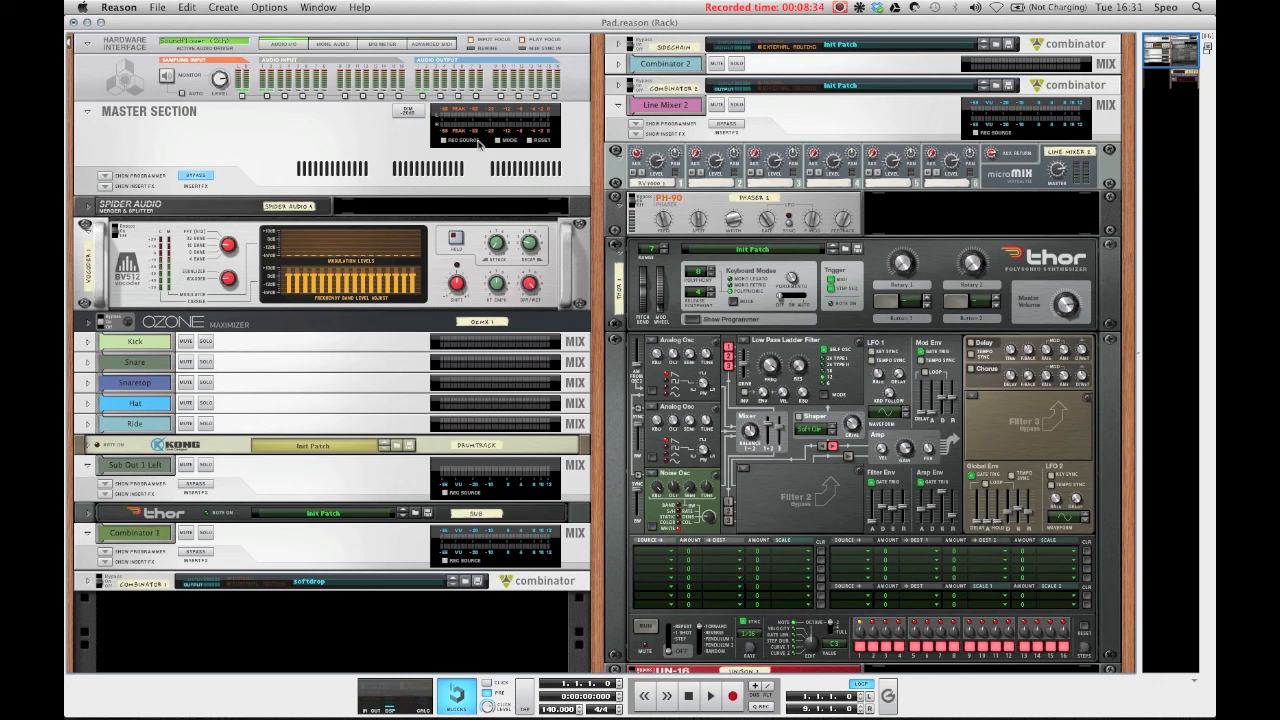
left_click(840, 7)
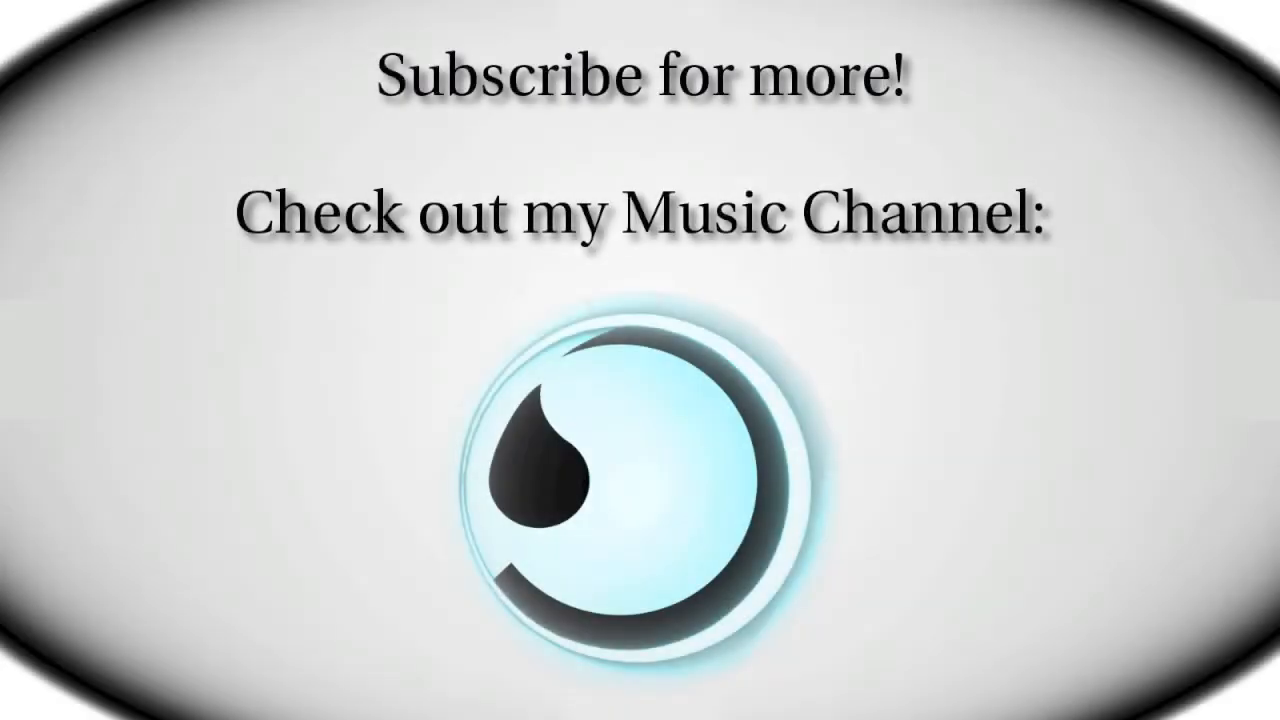